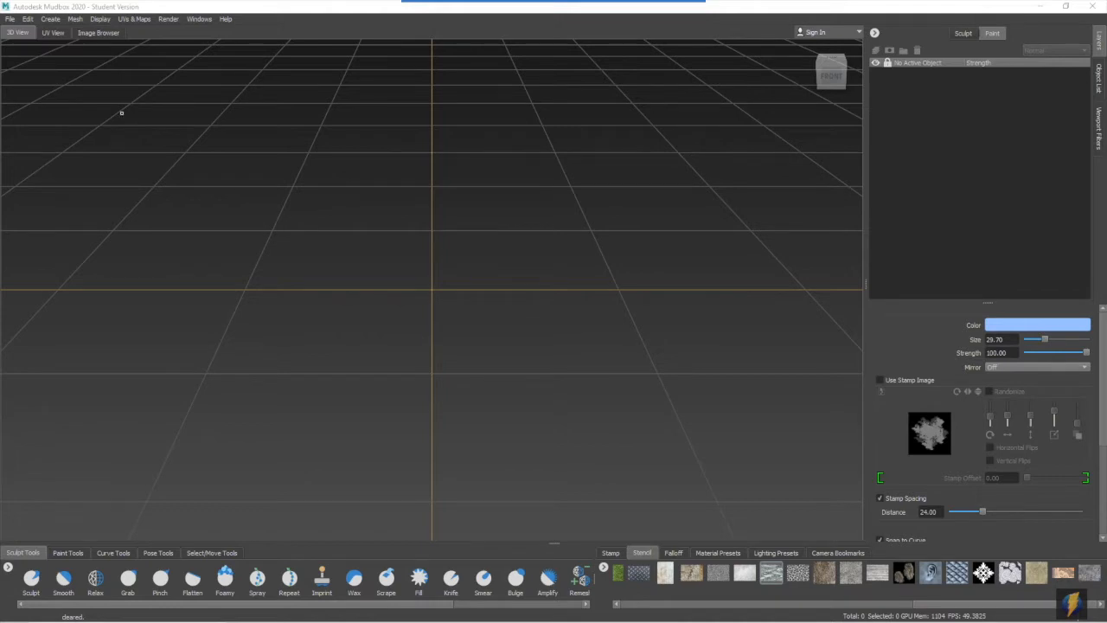
- Create a plane mesh to serve as the base of the terrain
left_click(49, 19)
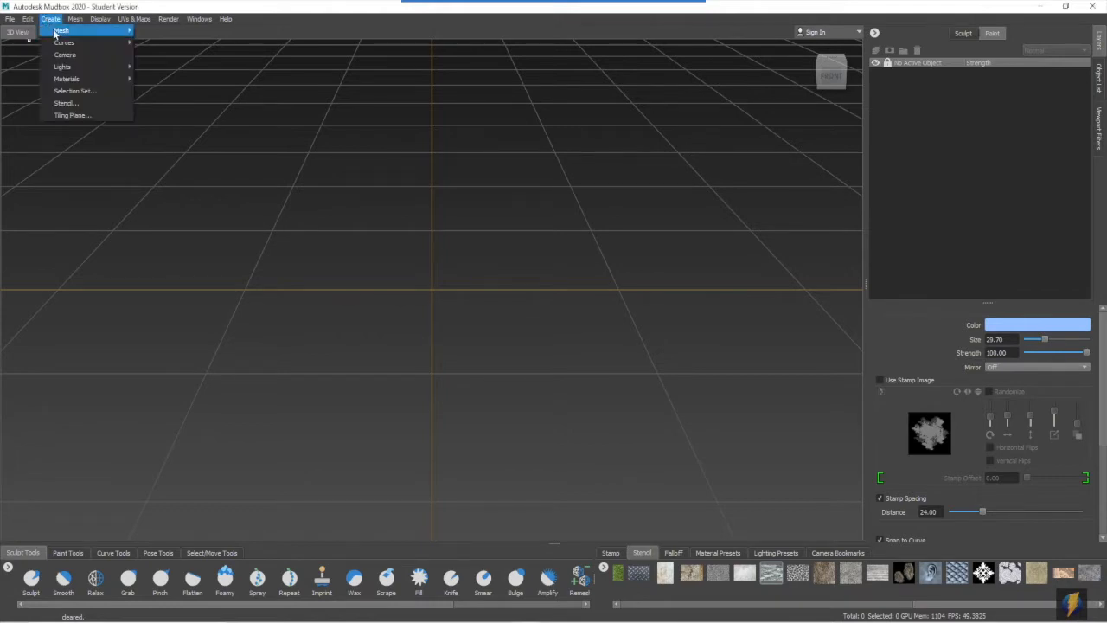
mouse_move(56, 31)
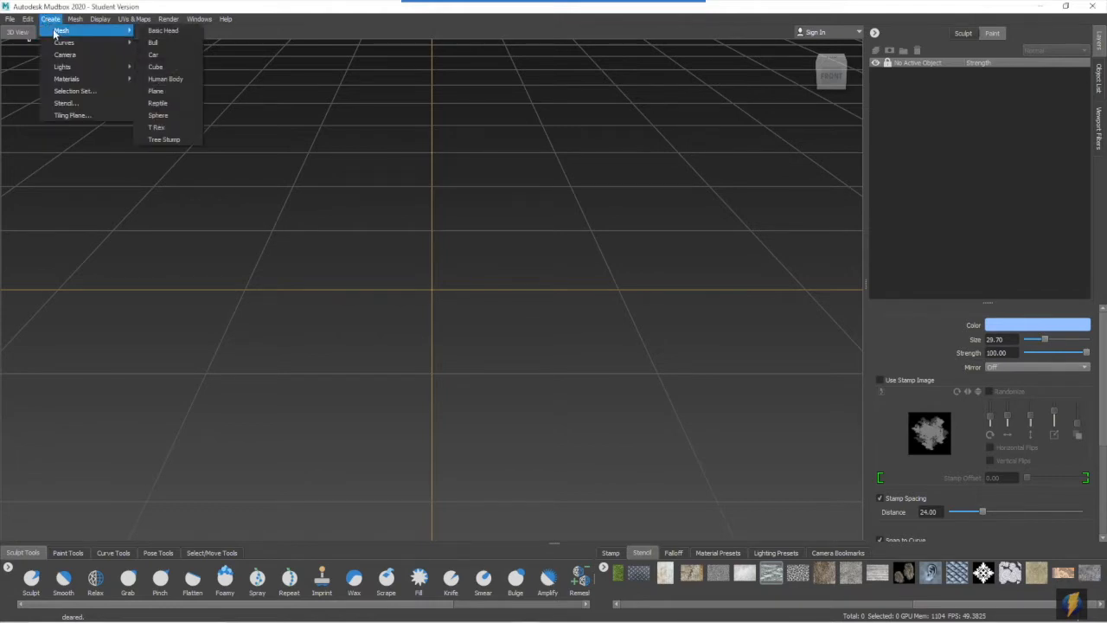
left_click(157, 91)
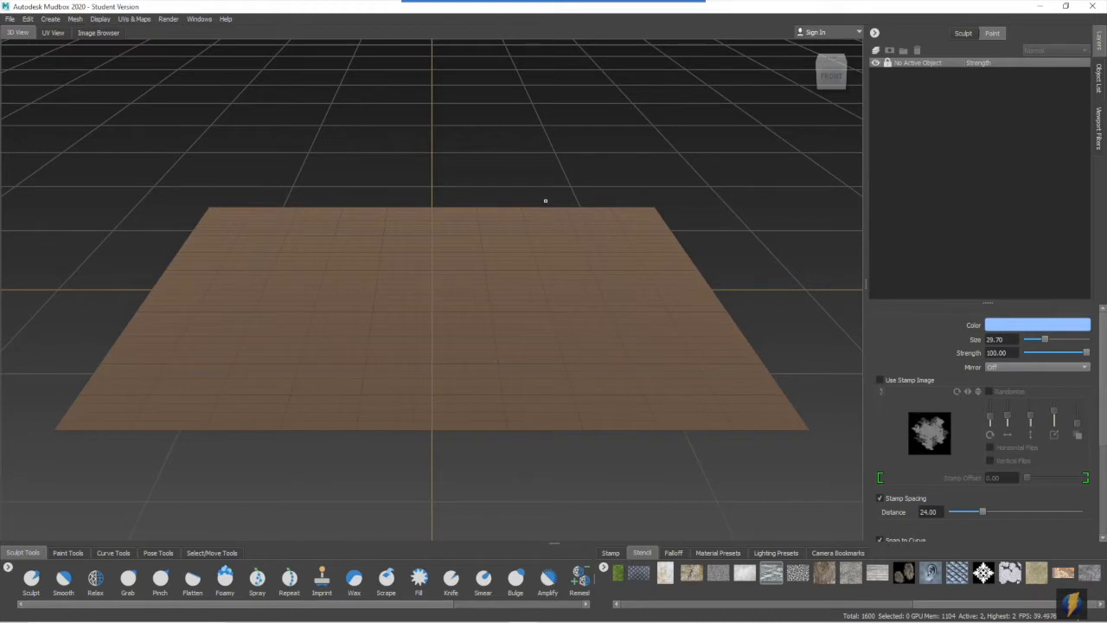
- Subdivide the plane repeatedly up to level 7
key("shift+d")
key("shift+d")
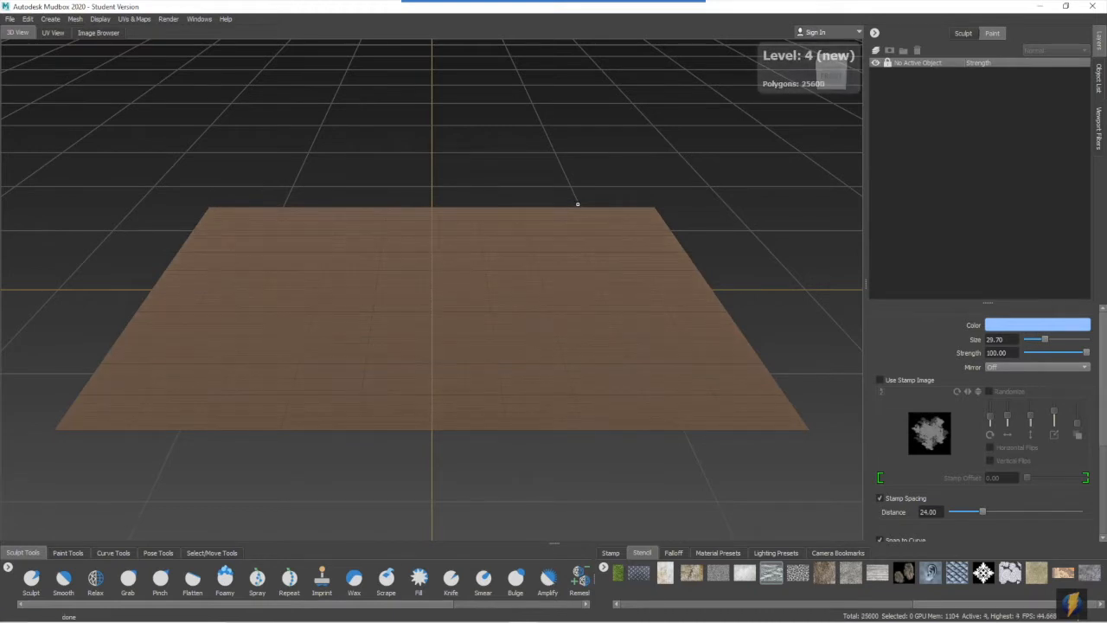
key("shift+d")
key("shift+d")
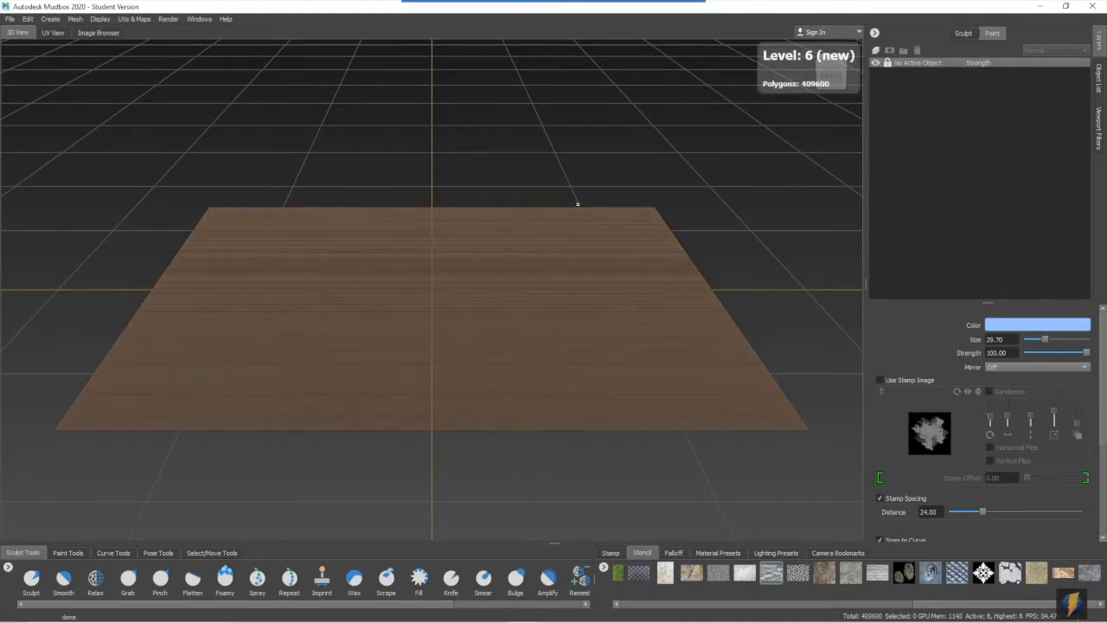
key("shift+d")
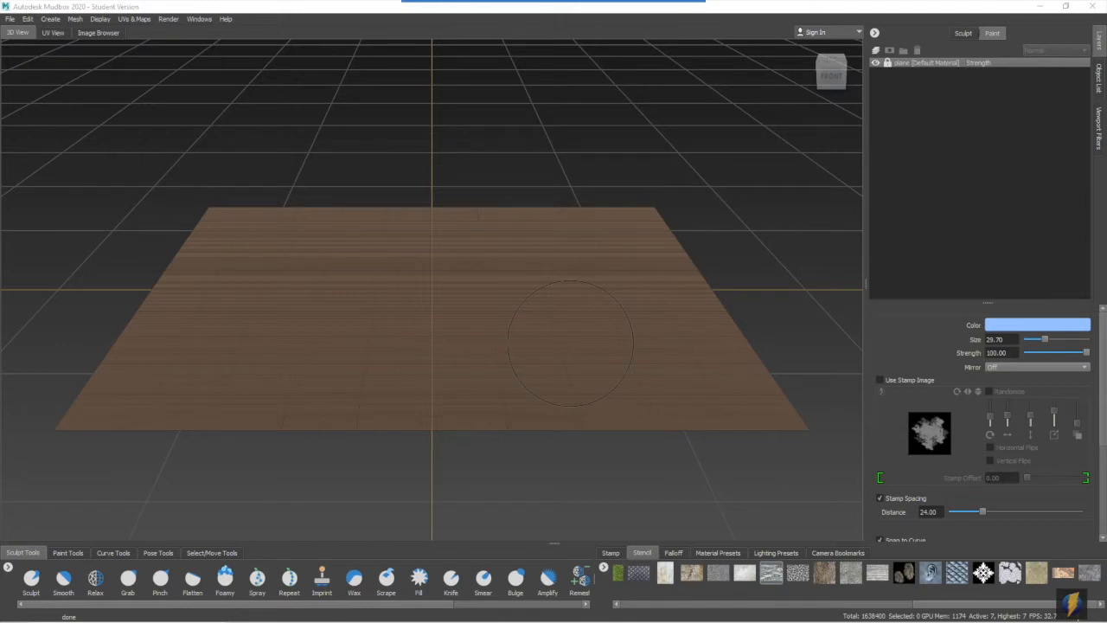
- Add a new sculpt layer to the plane
middle_click_drag(559, 311, 554, 289, "alt")
left_click_drag(554, 289, 565, 309, "alt")
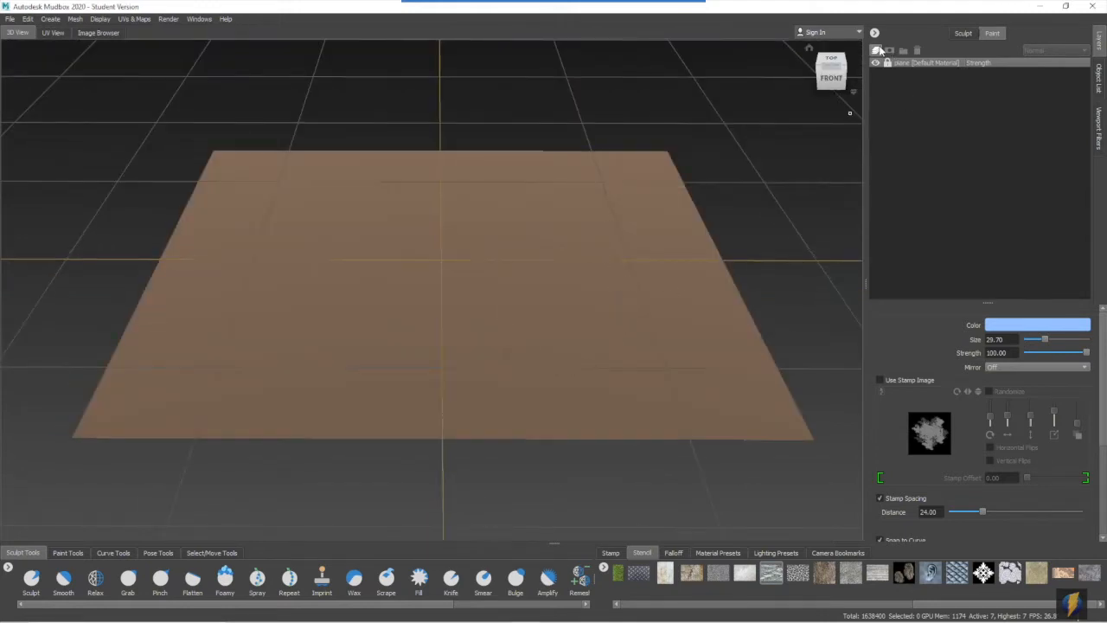
left_click(963, 34)
left_click(876, 51)
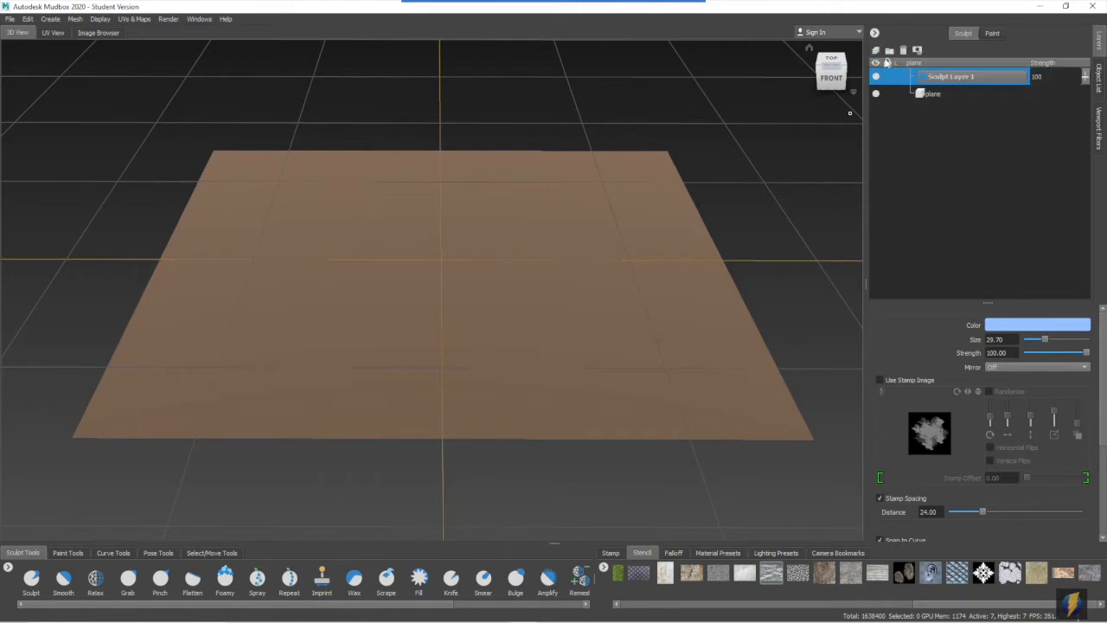
- Choose the Sculpt tool and overlay the wispy, vein-patterned stencil so that it covers the plane from above
left_click(29, 591)
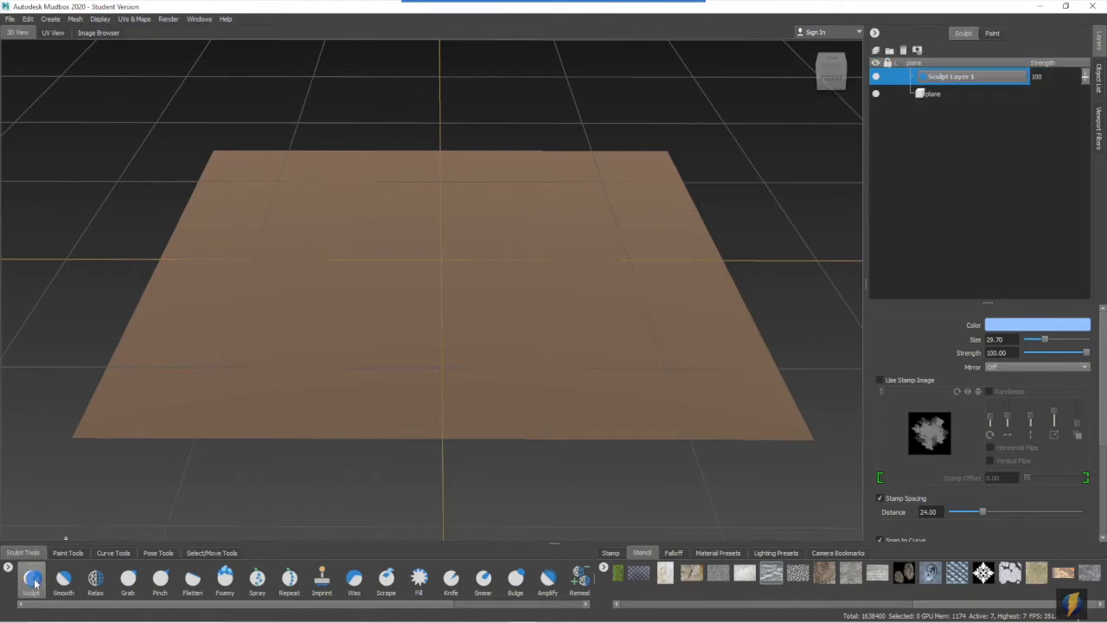
left_click_drag(526, 333, 450, 401, "alt")
left_click_drag(253, 417, 262, 415, "alt")
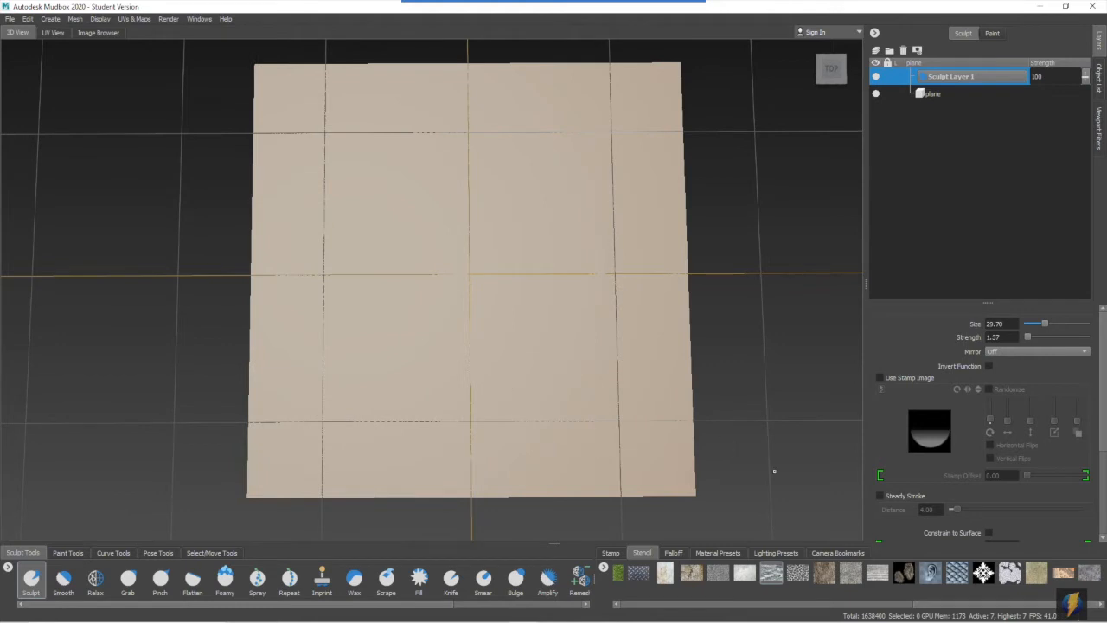
left_click_drag(660, 609, 889, 608)
left_click(725, 571)
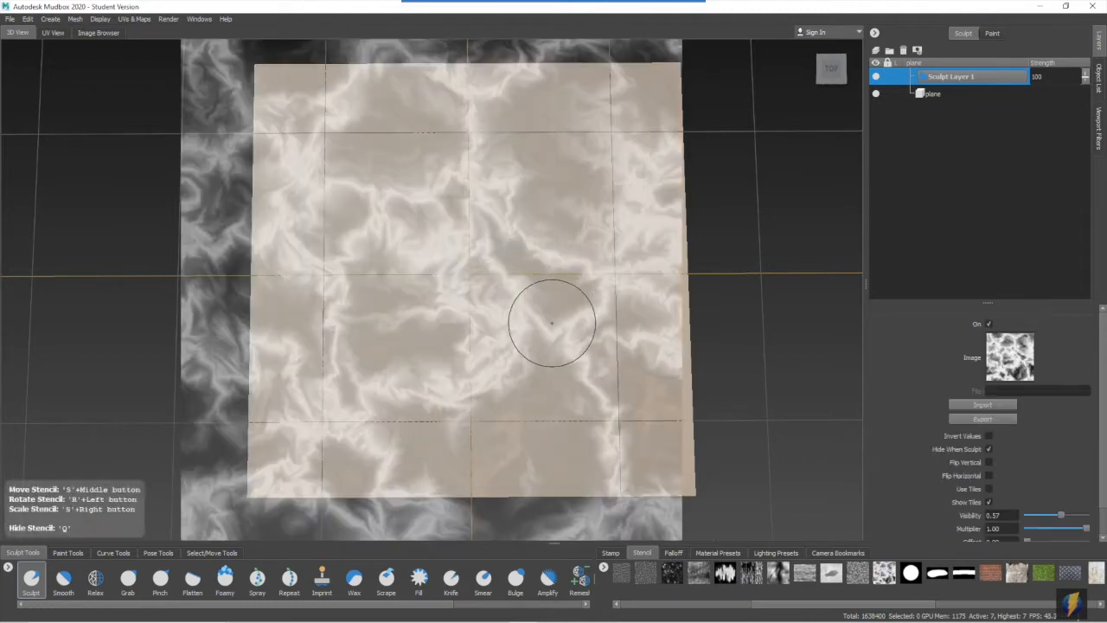
key("f")
right_click_drag(418, 328, 455, 329, "alt")
middle_click_drag(462, 339, 465, 335, "alt")
left_click_drag(466, 343, 463, 352, "alt")
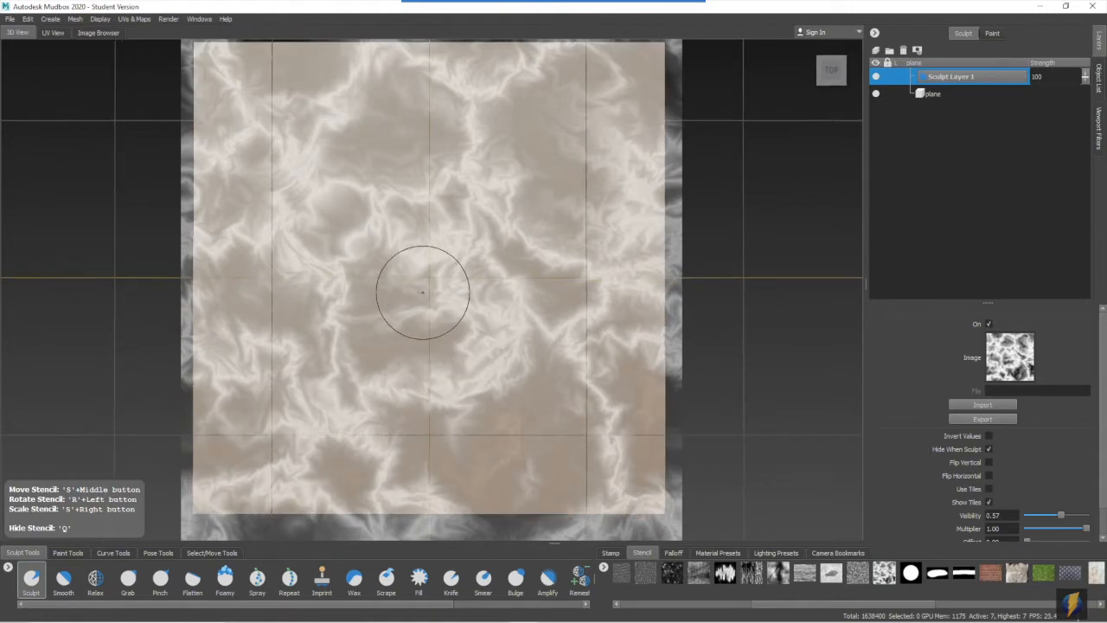
- Enlarge the brush, sculpt the stencil pattern over the whole plane, and turn the stencil off
mouse_move(421, 291)
left_mouse_down()
mouse_move(425, 280)
mouse_move(453, 281)
left_mouse_up()
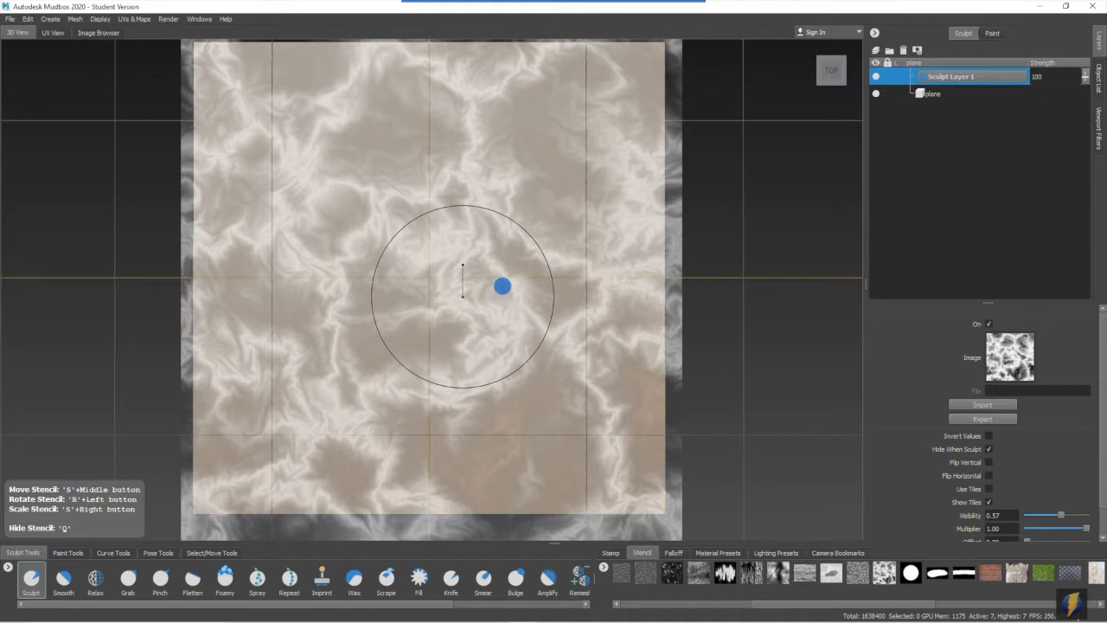
mouse_move(513, 286)
left_mouse_down()
mouse_move(370, 270)
mouse_move(373, 239)
mouse_move(232, 237)
mouse_move(242, 190)
mouse_move(284, 136)
mouse_move(250, 77)
mouse_move(692, 99)
mouse_move(525, 165)
mouse_move(247, 164)
mouse_move(358, 291)
mouse_move(557, 340)
mouse_move(651, 417)
mouse_move(598, 403)
mouse_move(616, 193)
mouse_move(532, 251)
left_mouse_up()
mouse_move(260, 458)
left_mouse_down()
mouse_move(351, 545)
mouse_move(353, 476)
mouse_move(181, 467)
mouse_move(311, 254)
mouse_move(400, 153)
mouse_move(658, 124)
mouse_move(488, 6)
mouse_move(240, 101)
mouse_move(251, 332)
left_mouse_up()
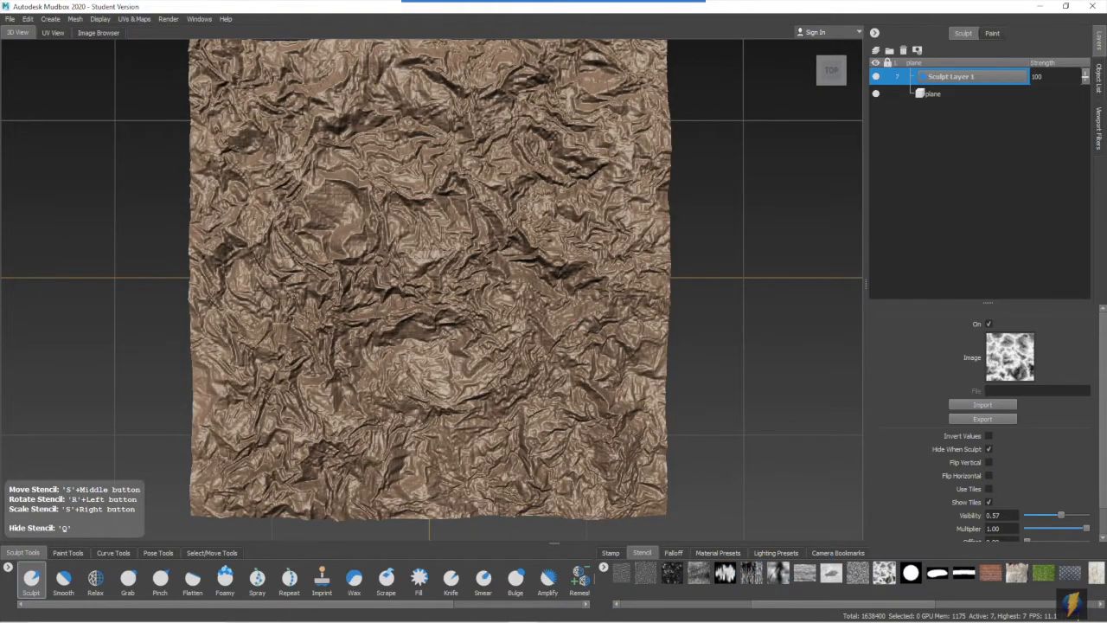
key("q")
- Raise a broad mountain near the middle of the terrain with the Grab tool, using a brush size of about 80
left_click_drag(617, 373, 436, 299, "alt")
right_click_drag(436, 300, 544, 301, "alt")
left_click_drag(544, 301, 565, 316, "alt")
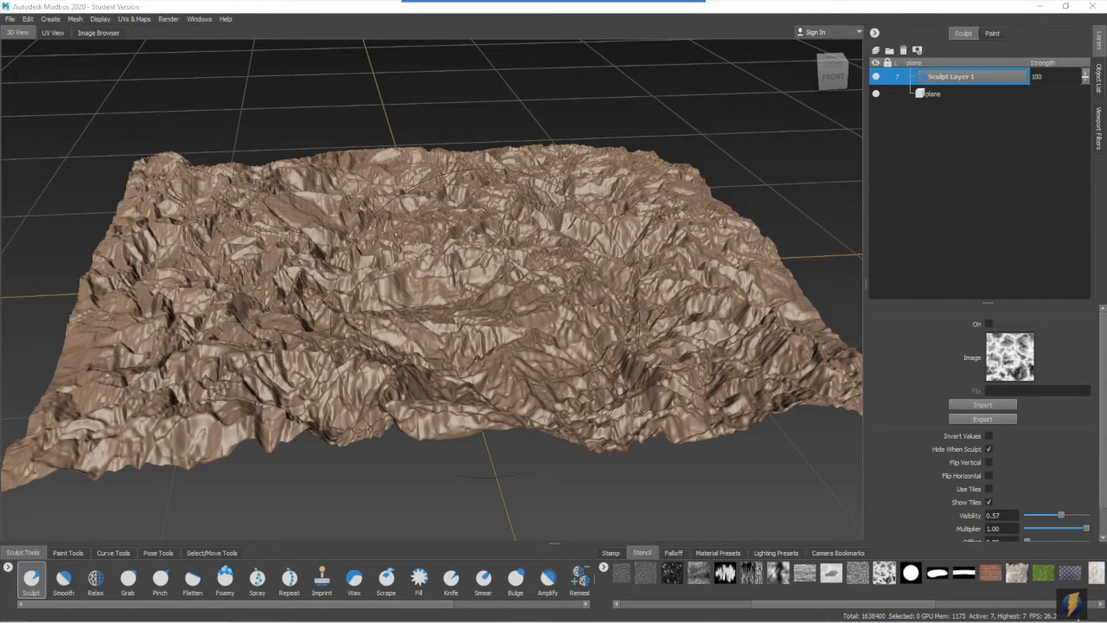
left_click(128, 580)
left_click_drag(520, 356, 505, 311, "alt")
right_click_drag(528, 337, 521, 335, "alt")
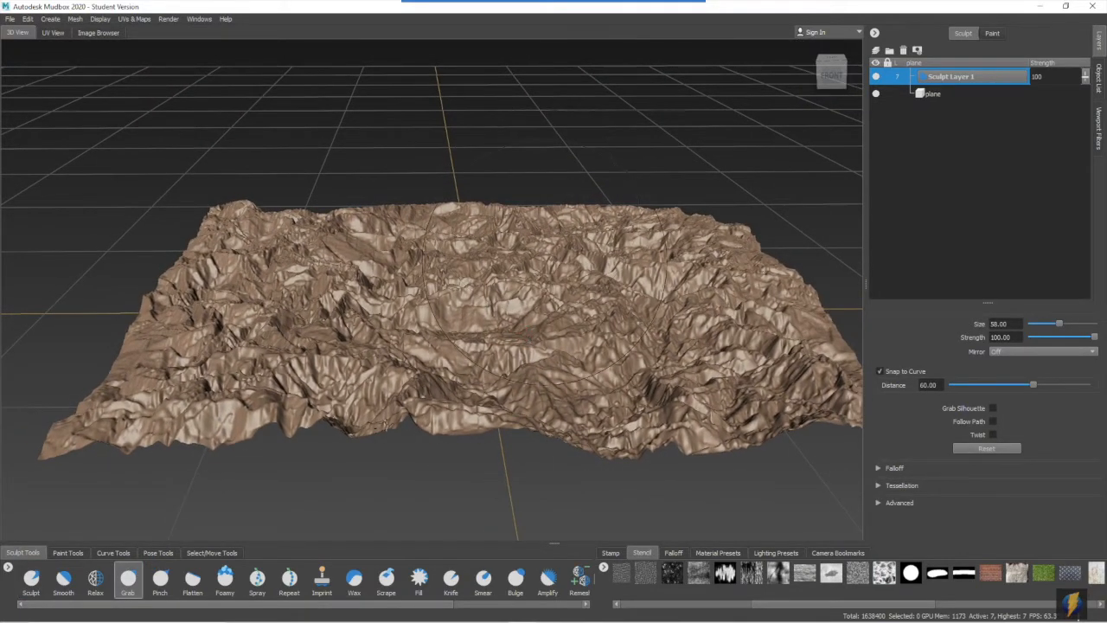
mouse_move(542, 277)
left_mouse_down()
mouse_move(572, 268)
mouse_move(528, 240)
mouse_move(546, 175)
left_mouse_up()
left_click_drag(362, 248, 359, 243)
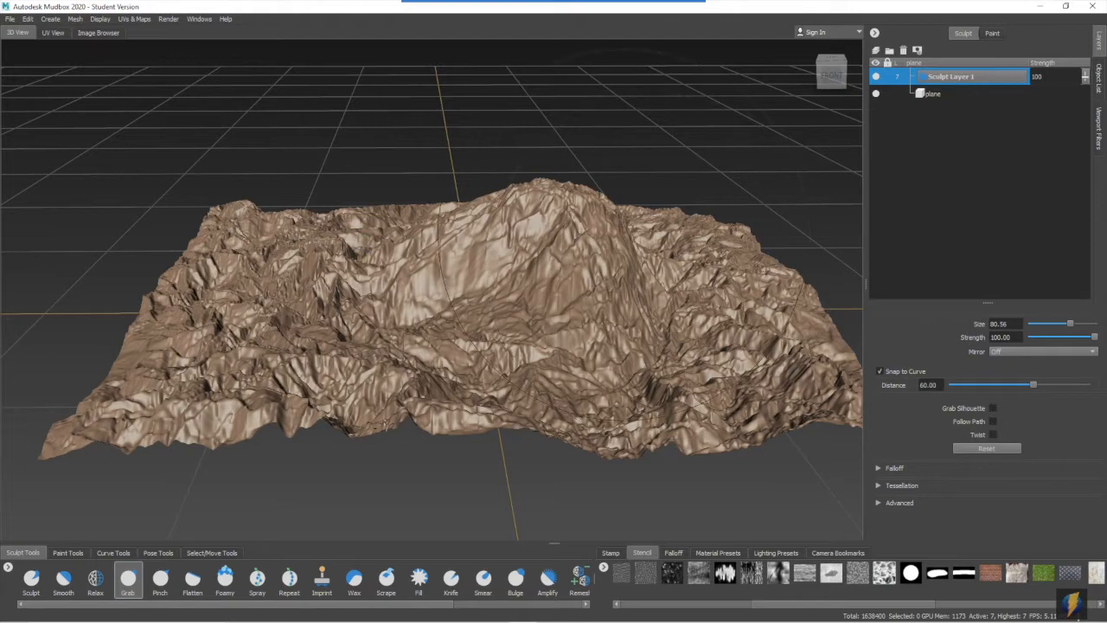
left_click_drag(612, 219, 617, 192)
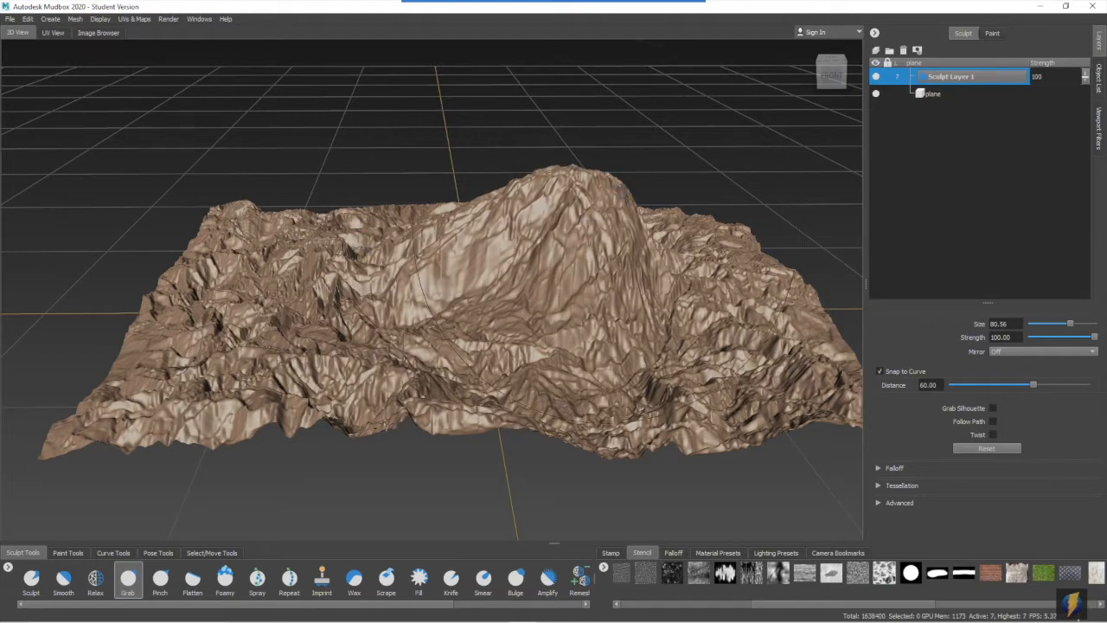
- Reduce the Grab brush size to about 47.5 and reshape the mountain's peak and flanks
scroll(591, 233, "up", 2)
middle_click_drag(591, 232, 550, 250, "alt")
key("b")
left_click_drag(585, 240, 506, 240)
left_click_drag(480, 198, 492, 216)
left_click_drag(609, 247, 596, 250)
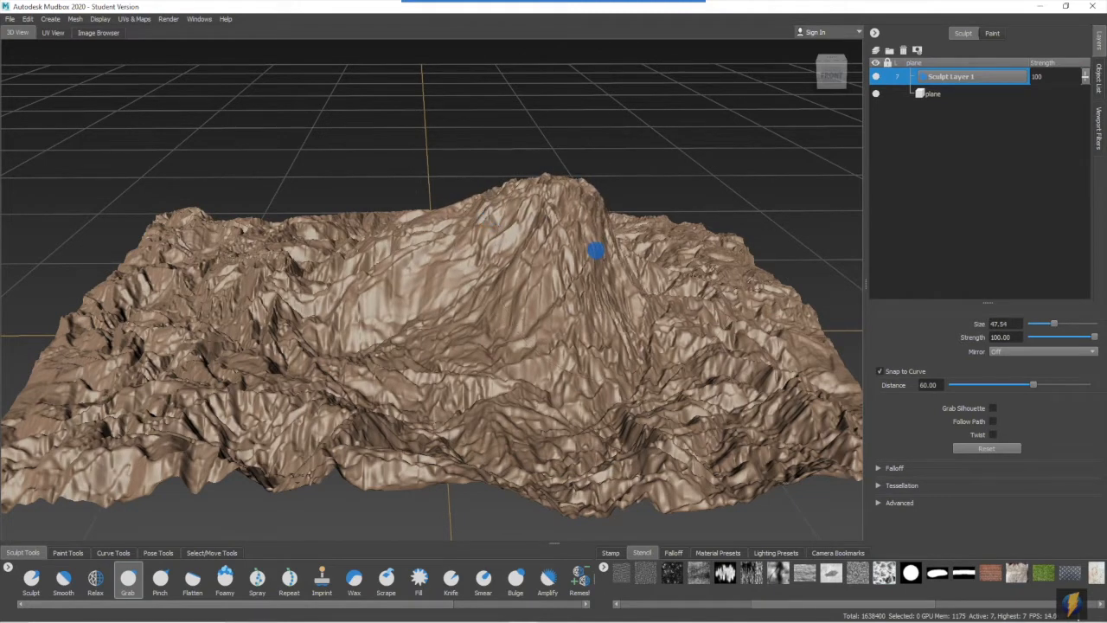
mouse_move(694, 270)
left_mouse_down()
mouse_move(702, 248)
mouse_move(649, 258)
left_mouse_up()
right_click_drag(558, 272, 625, 248, "alt")
left_click_drag(483, 169, 479, 150)
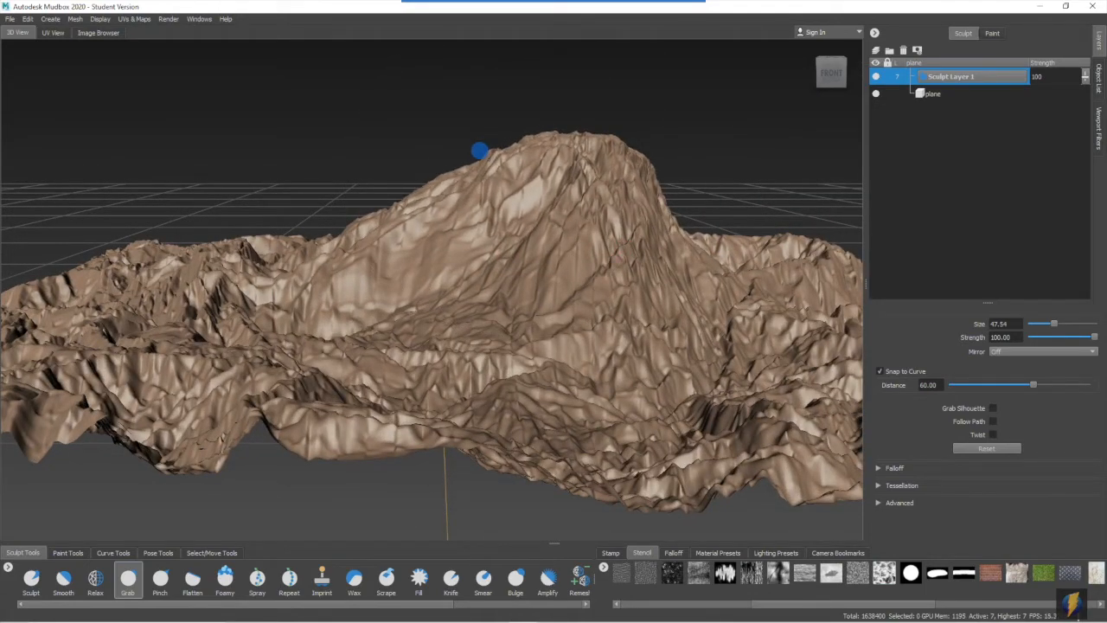
- Strengthen the relief on the mountain with the Amplify tool at strength 15
left_click_drag(318, 236, 423, 248, "alt")
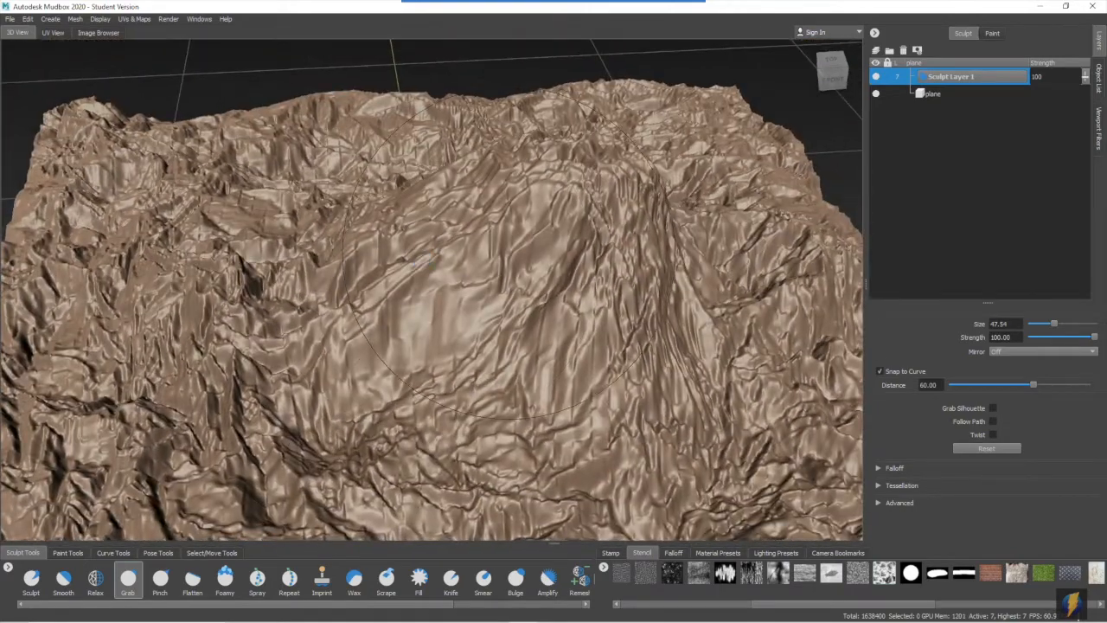
scroll(443, 607, "right", 3)
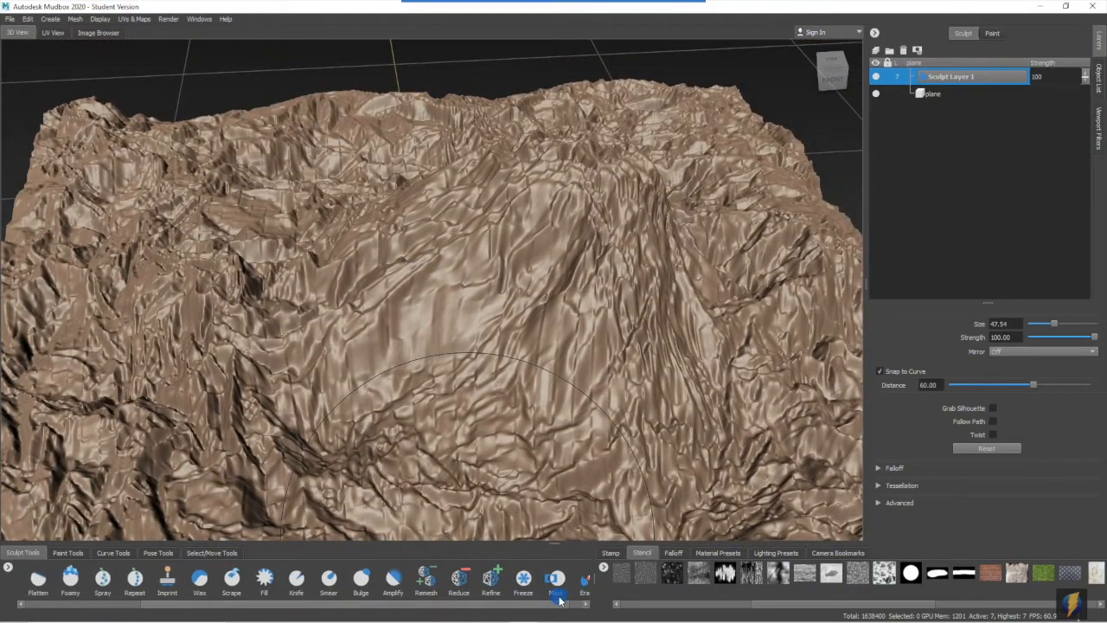
left_click(396, 578)
mouse_move(517, 257)
left_mouse_down("alt")
mouse_move(512, 302)
mouse_move(533, 250)
left_mouse_up("alt")
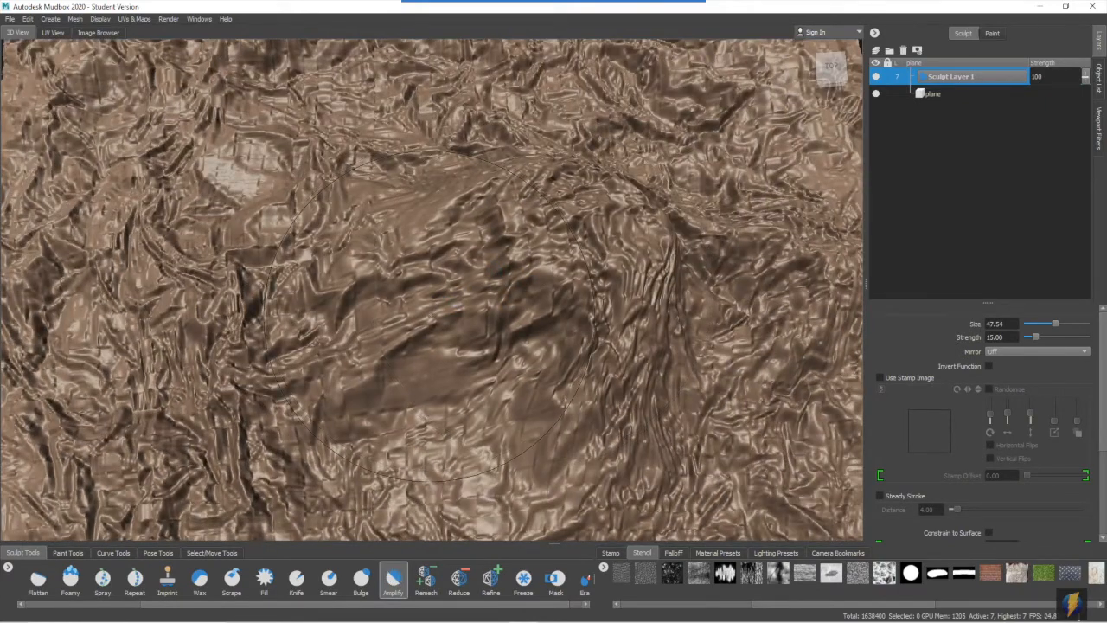
left_click_drag(441, 306, 447, 269, "alt")
scroll(430, 251, "down", 4)
mouse_move(517, 285)
left_mouse_down()
mouse_move(537, 309)
mouse_move(452, 299)
mouse_move(487, 314)
mouse_move(465, 328)
mouse_move(383, 323)
mouse_move(648, 307)
left_mouse_up()
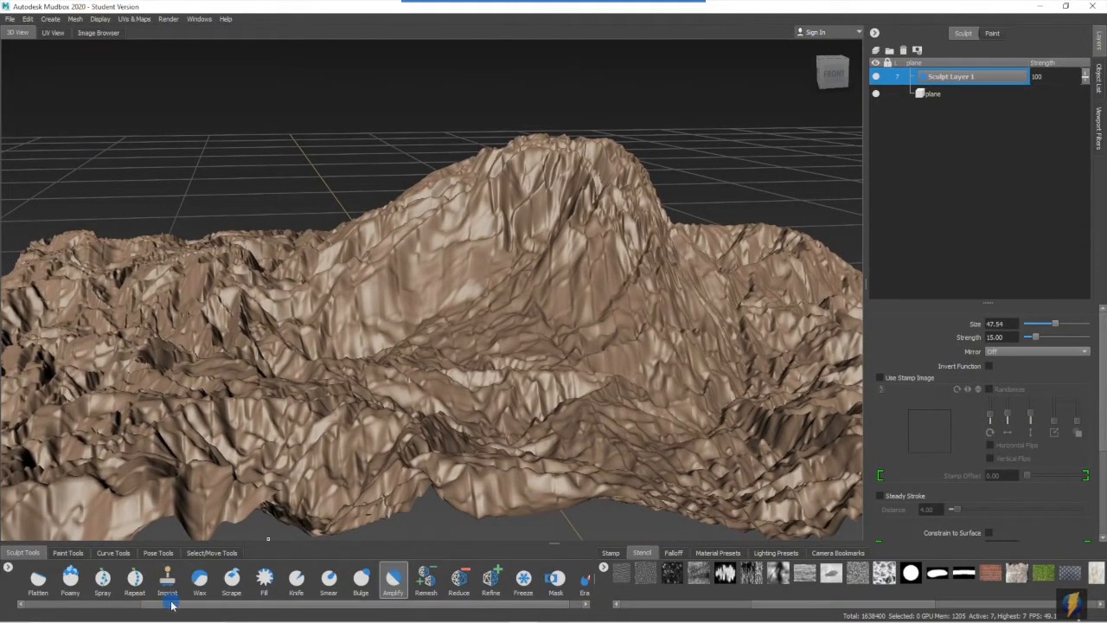
- Lower the mountain's left shoulder with the Grab tool so the summit stands out more steeply
left_click_drag(171, 605, 46, 608)
left_click(127, 578)
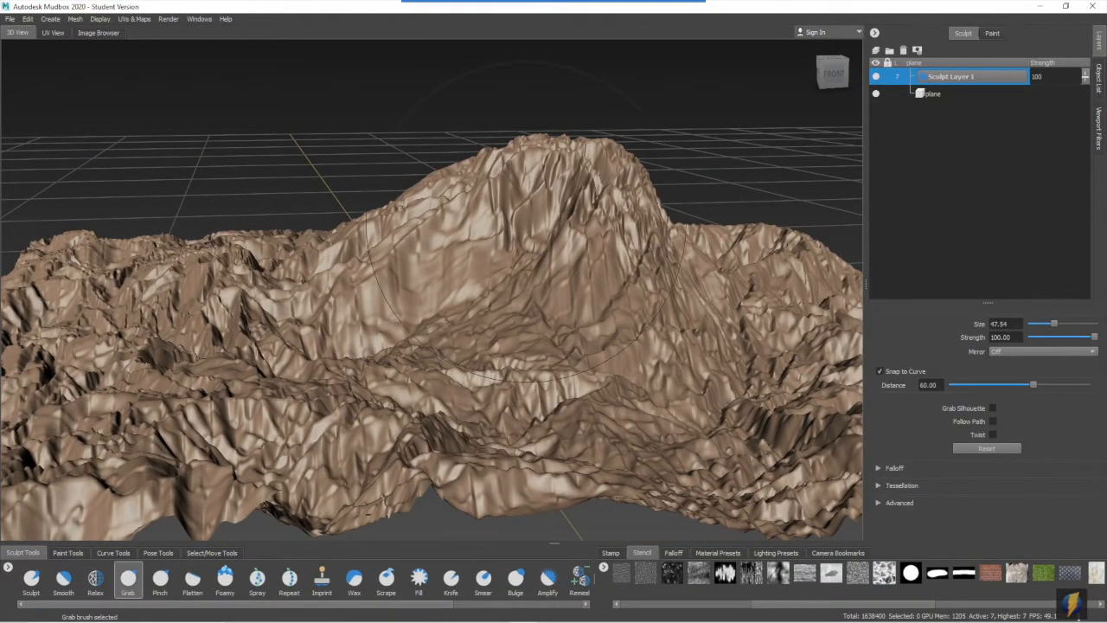
left_click_drag(445, 186, 446, 188)
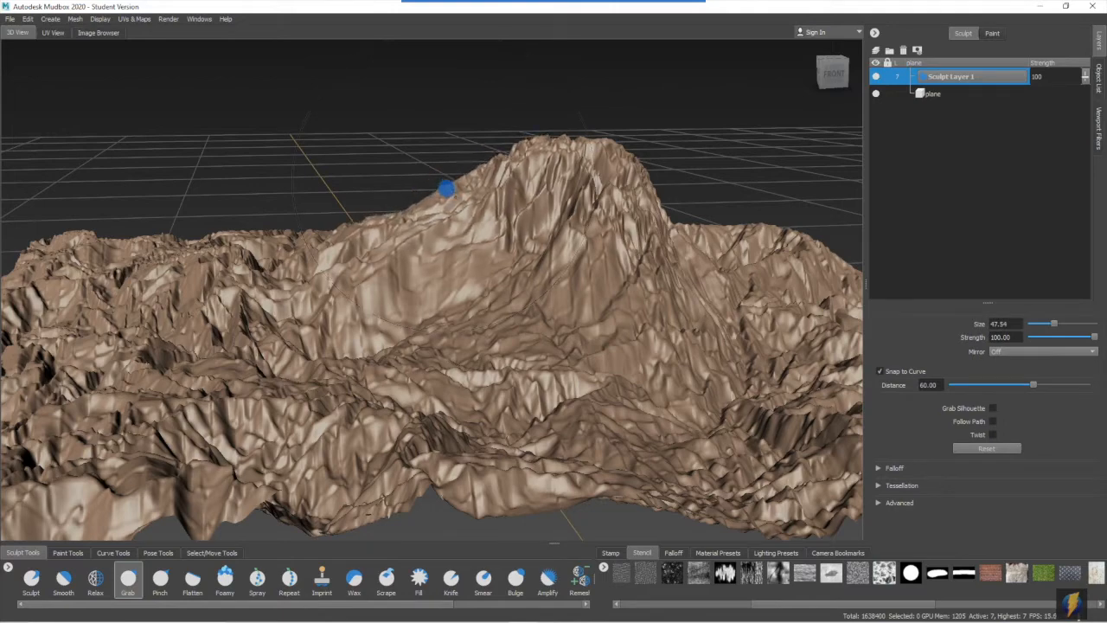
mouse_move(586, 143)
left_mouse_down()
mouse_move(586, 130)
mouse_move(588, 192)
left_mouse_up()
right_click_drag(588, 193, 462, 195, "alt")
mouse_move(460, 204)
left_mouse_down("alt")
mouse_move(442, 187)
mouse_move(431, 197)
left_mouse_up("alt")
mouse_move(459, 203)
right_mouse_down("alt")
mouse_move(614, 200)
mouse_move(564, 203)
right_mouse_up("alt")
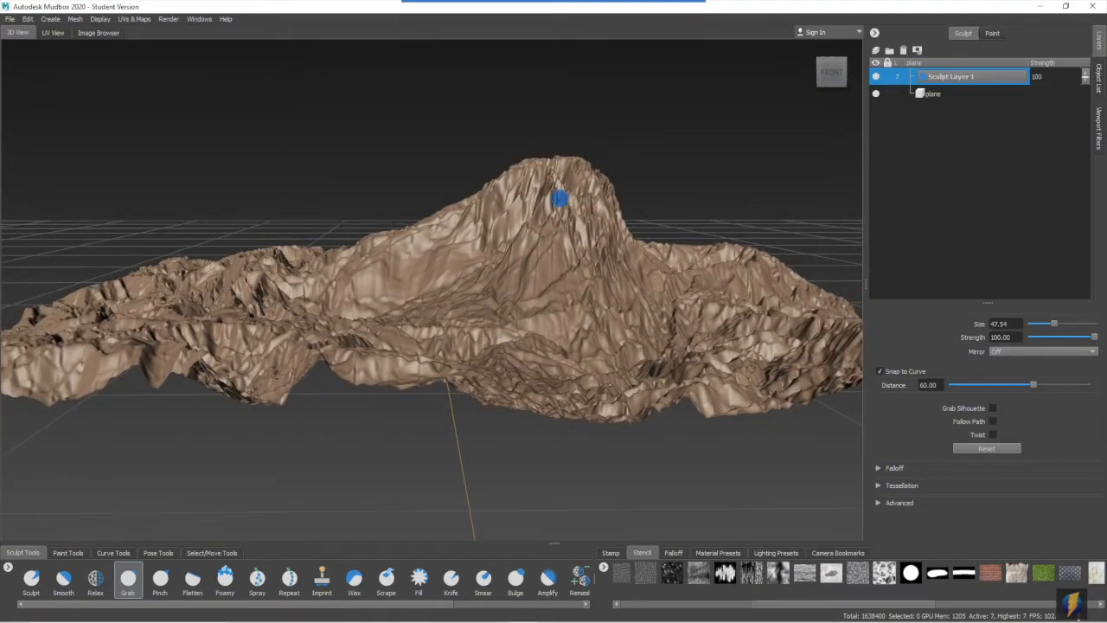
left_click_drag(564, 202, 565, 214, "alt")
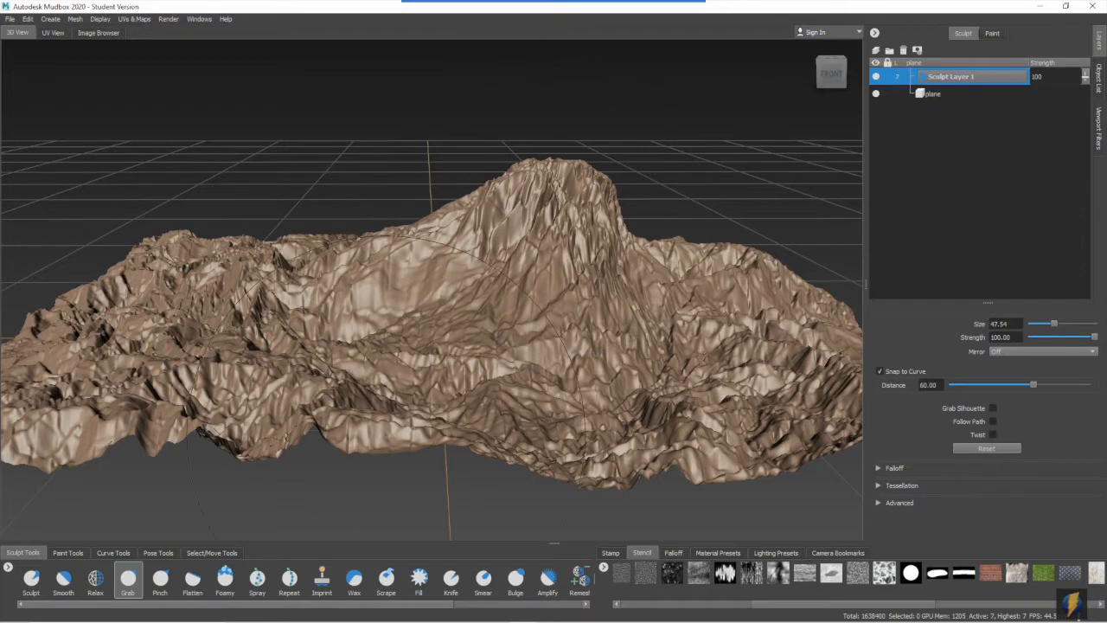
- Flatten patches of rough ground at the terrain's front-left corner with the Scrape tool at strength 15
left_click(386, 578)
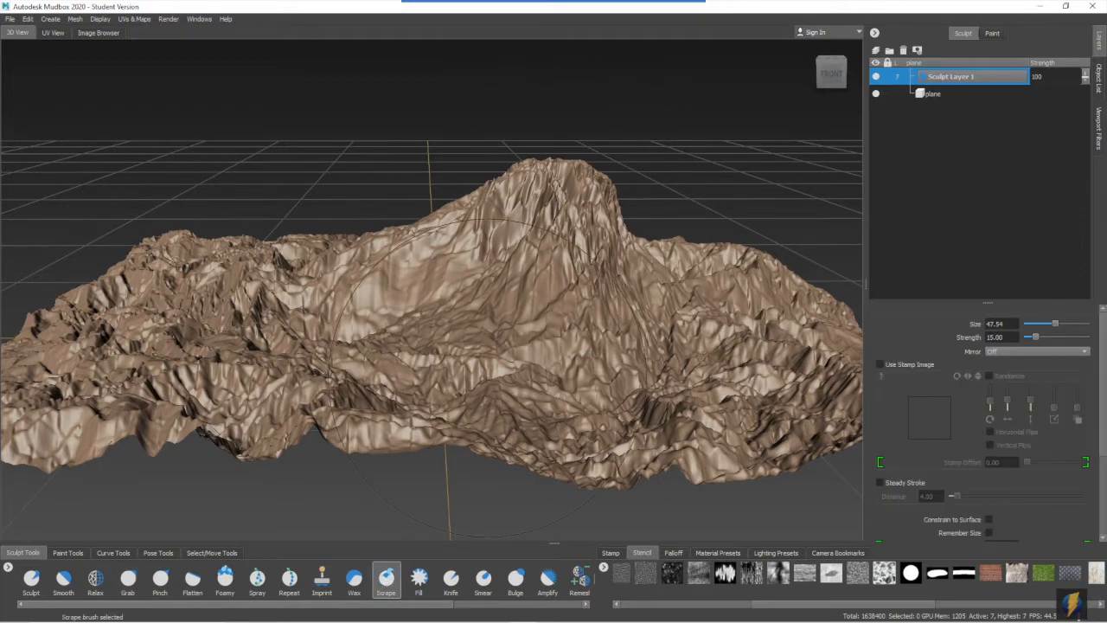
left_click_drag(474, 326, 473, 336, "alt")
right_click_drag(553, 341, 485, 345, "alt")
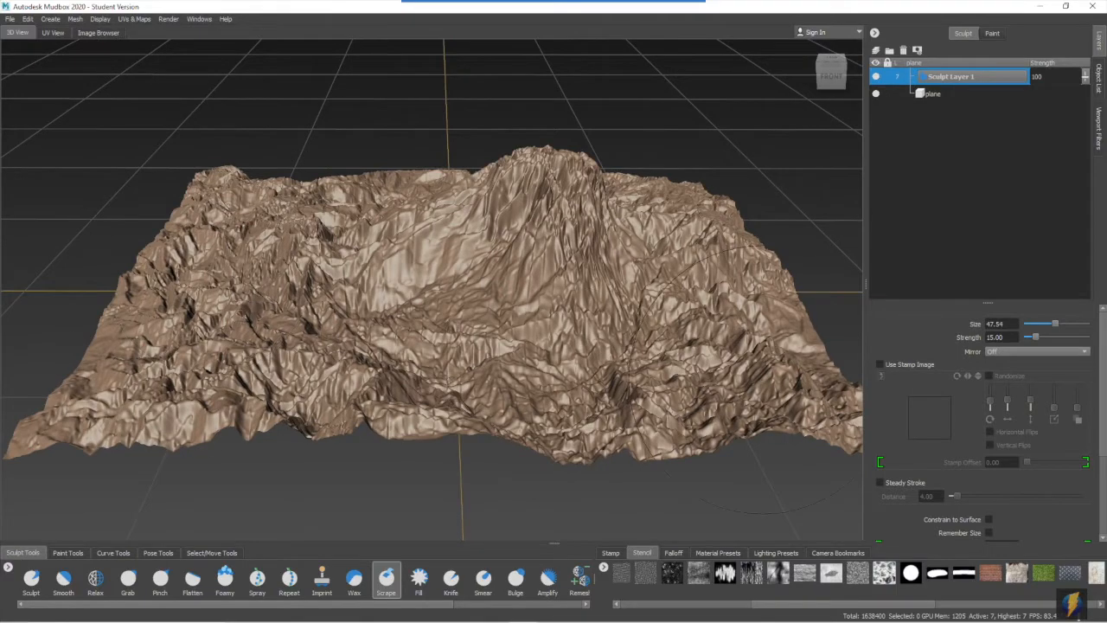
mouse_move(606, 285)
left_mouse_down("alt")
mouse_move(571, 366)
mouse_move(532, 301)
left_mouse_up("alt")
right_click_drag(532, 301, 550, 326, "alt")
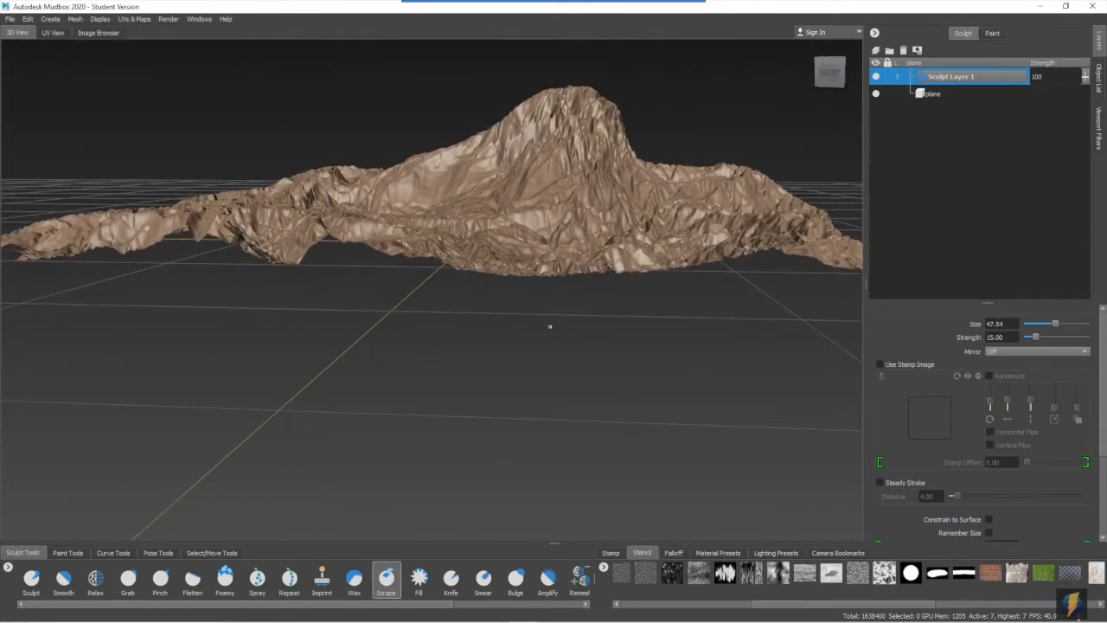
left_click_drag(442, 265, 454, 284, "alt")
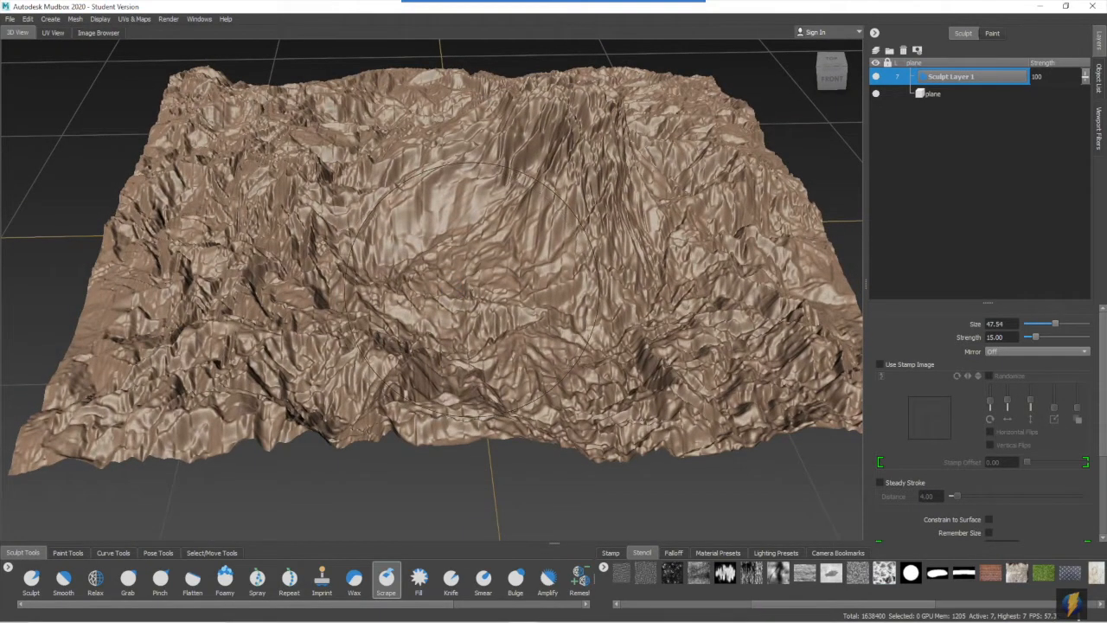
left_click_drag(471, 287, 489, 280, "alt")
left_click_drag(364, 346, 412, 341, "alt")
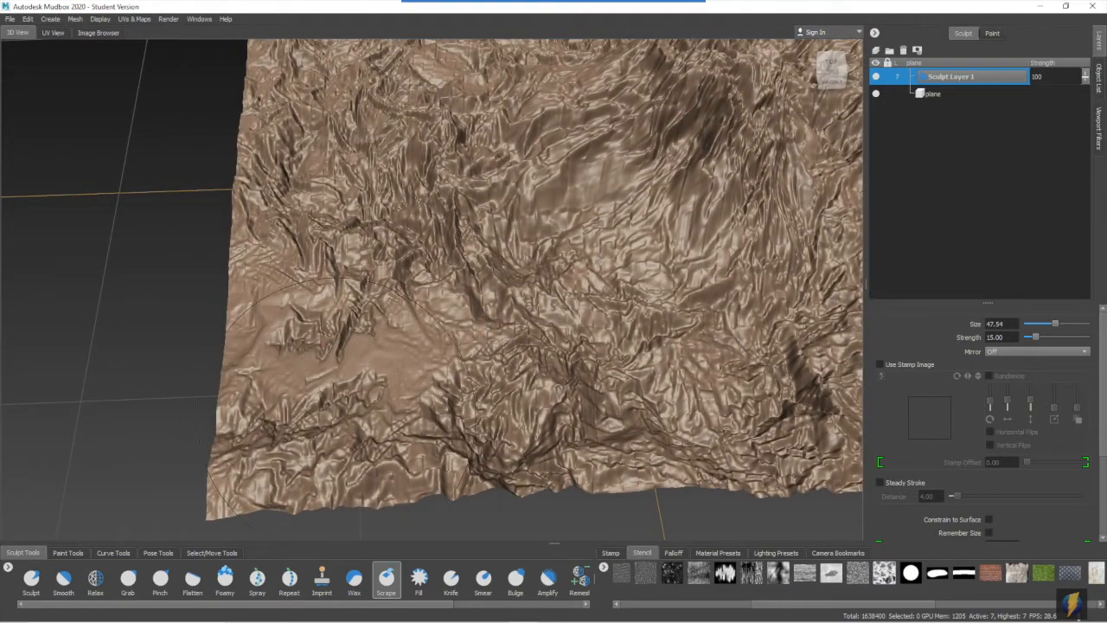
mouse_move(505, 425)
left_mouse_down("alt")
mouse_move(415, 410)
mouse_move(455, 379)
mouse_move(490, 374)
left_mouse_up("alt")
mouse_move(498, 372)
right_mouse_down("alt")
mouse_move(680, 370)
mouse_move(536, 372)
right_mouse_up("alt")
left_click_drag(571, 380, 510, 416, "alt")
middle_click_drag(512, 440, 412, 431, "alt")
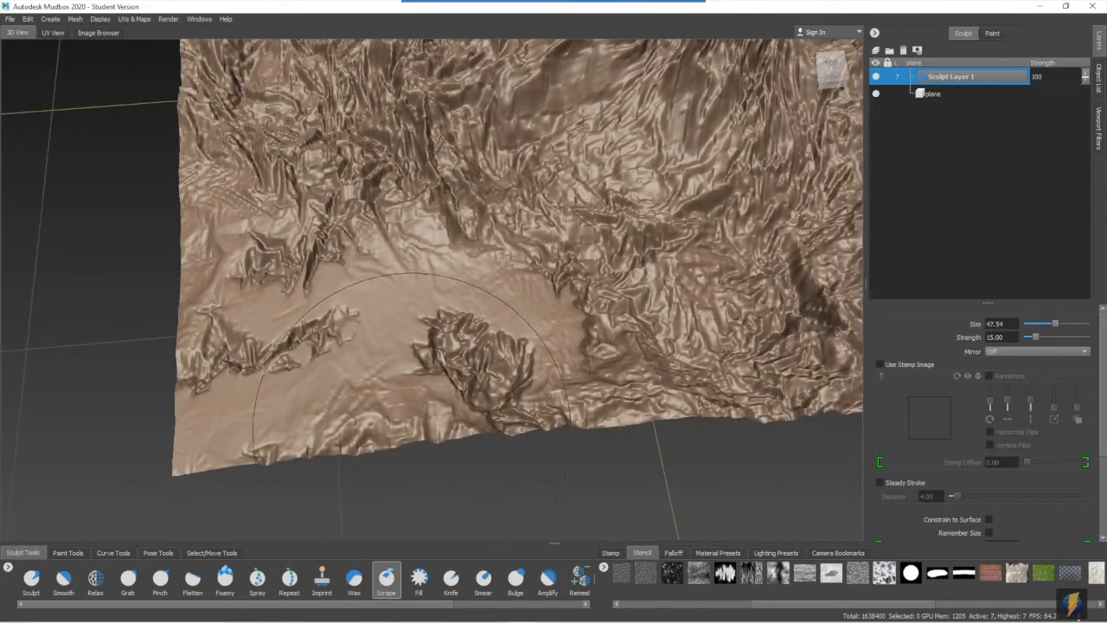
- Flatten the remaining rough patches along the terrain's front-left edge with the Scrape tool at strength 15
middle_click_drag(476, 366, 222, 425, "alt")
mouse_move(291, 339)
left_mouse_down()
mouse_move(136, 280)
mouse_move(217, 259)
left_mouse_up()
mouse_move(351, 316)
left_mouse_down("alt")
mouse_move(398, 329)
mouse_move(429, 369)
mouse_move(482, 321)
mouse_move(252, 304)
mouse_move(285, 321)
mouse_move(219, 432)
mouse_move(178, 456)
left_mouse_up("alt")
left_click_drag(455, 375, 577, 403, "alt")
middle_click_drag(576, 403, 436, 381, "alt")
mouse_move(510, 406)
left_mouse_down()
mouse_move(569, 318)
mouse_move(424, 277)
mouse_move(113, 292)
mouse_move(332, 321)
mouse_move(390, 361)
mouse_move(415, 344)
left_mouse_up()
left_click_drag(389, 380, 387, 302, "alt")
mouse_move(382, 249)
left_mouse_down()
mouse_move(328, 248)
mouse_move(230, 309)
mouse_move(51, 367)
left_mouse_up()
mouse_move(450, 325)
left_mouse_down("alt")
mouse_move(356, 338)
mouse_move(510, 338)
left_mouse_up("alt")
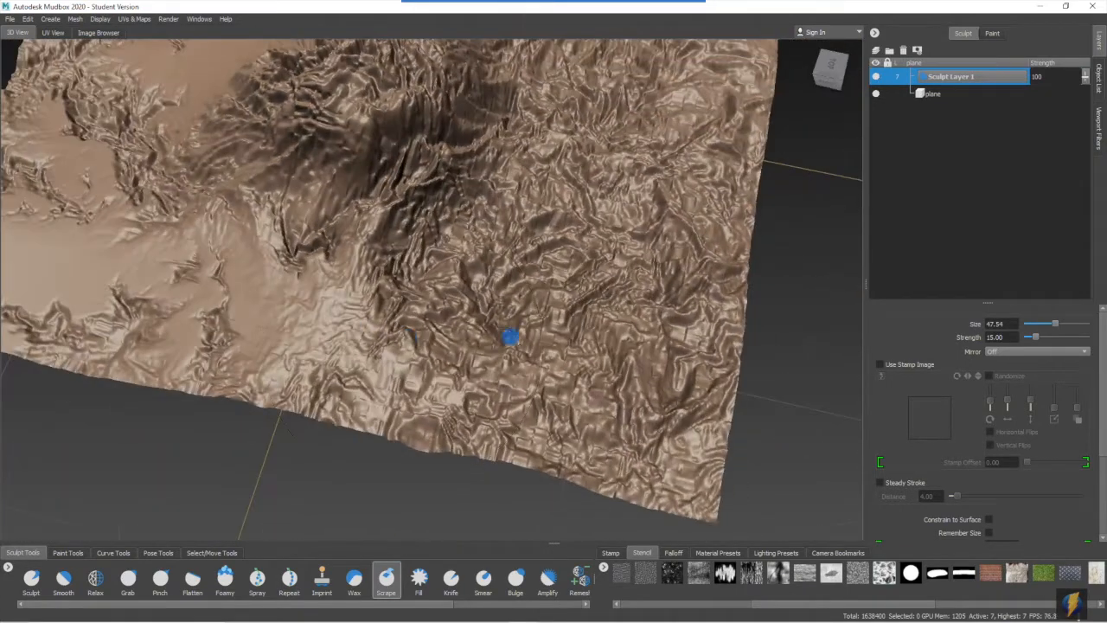
- Scrape a broad, smooth lowland from the terrain's outer edge in towards the foot of the mountain
mouse_move(481, 300)
left_mouse_down("alt")
mouse_move(519, 299)
mouse_move(410, 297)
mouse_move(500, 298)
left_mouse_up("alt")
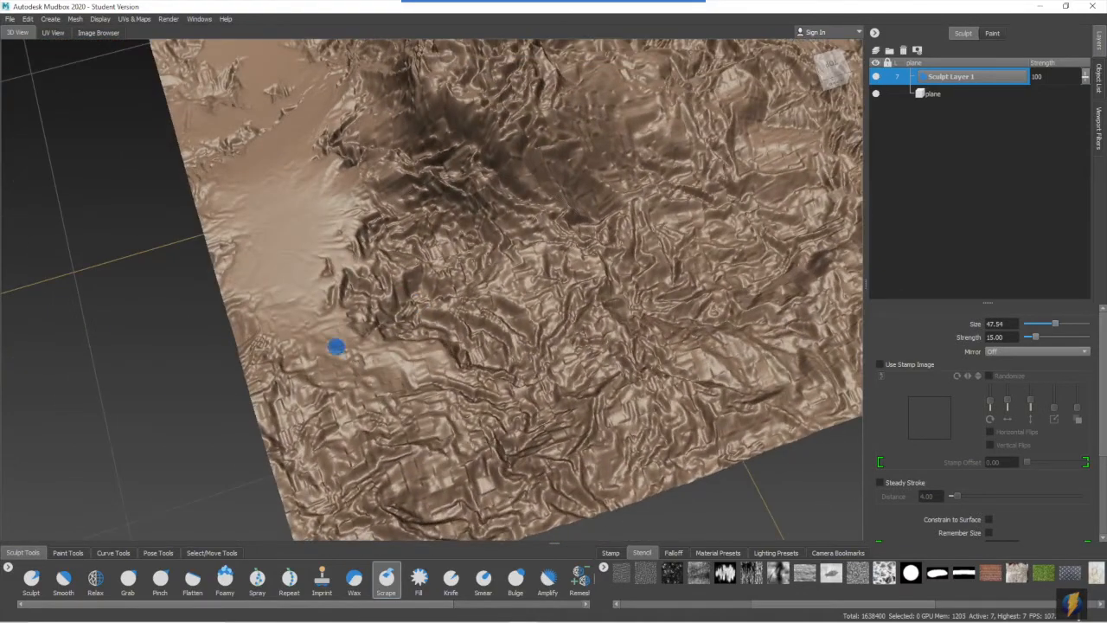
mouse_move(359, 389)
left_mouse_down()
mouse_move(348, 448)
mouse_move(395, 510)
mouse_move(458, 529)
left_mouse_up()
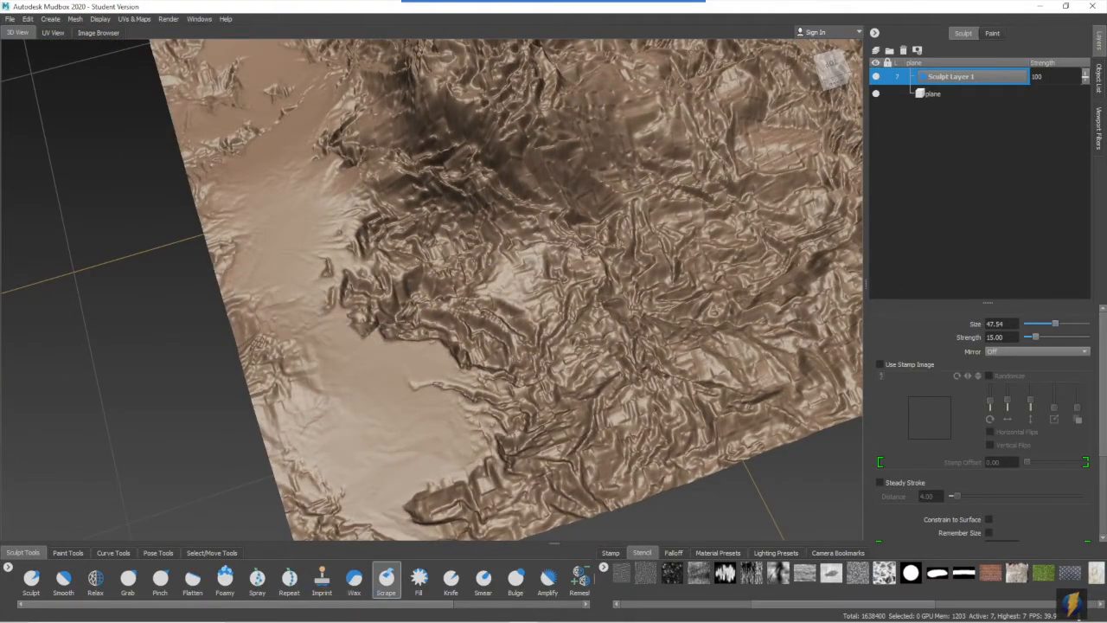
middle_click_drag(474, 510, 458, 460, "alt")
mouse_move(511, 467)
left_mouse_down("alt")
mouse_move(433, 475)
mouse_move(371, 363)
mouse_move(262, 240)
mouse_move(129, 205)
left_mouse_up("alt")
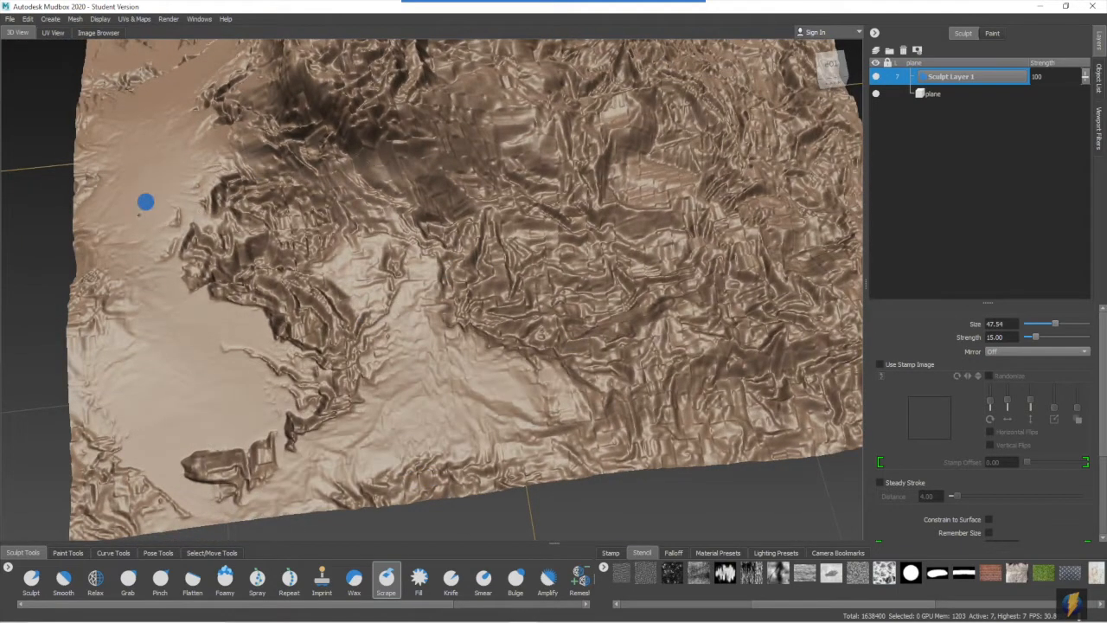
left_click_drag(510, 302, 450, 318, "alt")
mouse_move(346, 320)
left_mouse_down()
mouse_move(255, 336)
mouse_move(319, 455)
left_mouse_up()
left_click_drag(499, 462, 473, 388, "alt")
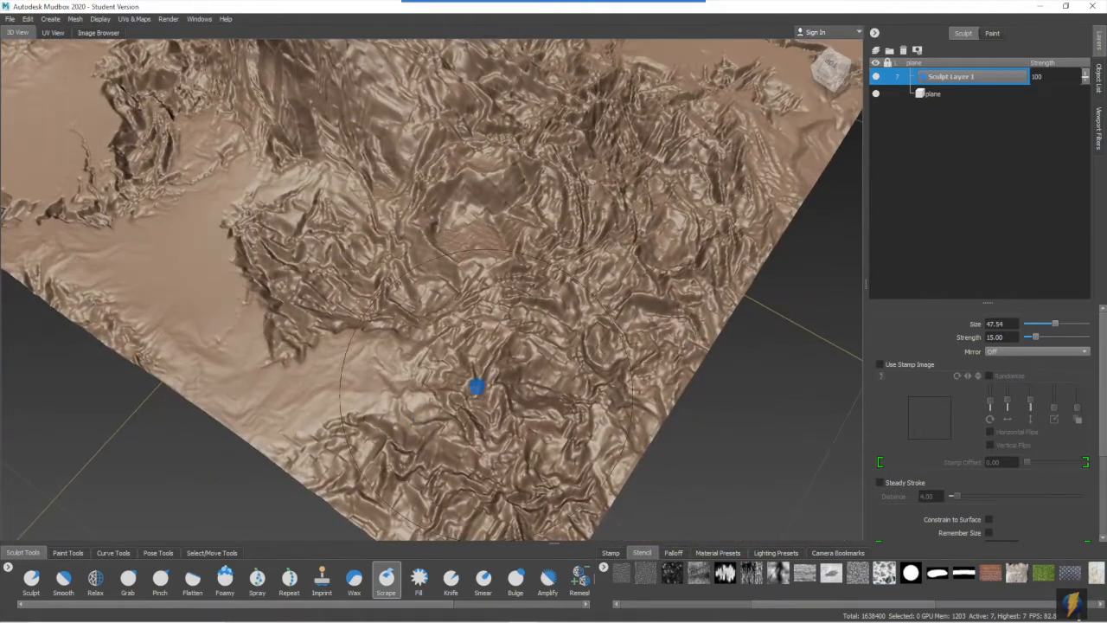
- Flatten the wrinkled ground at the next corner and along the adjoining side of the terrain with the Scrape tool
mouse_move(522, 475)
left_mouse_down("alt")
mouse_move(413, 413)
mouse_move(471, 405)
left_mouse_up("alt")
mouse_move(398, 423)
left_mouse_down()
mouse_move(247, 420)
mouse_move(198, 471)
mouse_move(455, 404)
mouse_move(528, 372)
left_mouse_up()
mouse_move(570, 310)
left_mouse_down()
mouse_move(482, 253)
mouse_move(242, 202)
mouse_move(469, 316)
mouse_move(508, 408)
mouse_move(798, 351)
mouse_move(670, 265)
left_mouse_up()
mouse_move(783, 389)
left_mouse_down("alt")
mouse_move(610, 326)
mouse_move(565, 324)
left_mouse_up("alt")
mouse_move(420, 360)
left_mouse_down()
mouse_move(455, 389)
mouse_move(562, 368)
mouse_move(342, 280)
mouse_move(358, 277)
mouse_move(338, 297)
left_mouse_up()
right_click_drag(338, 297, 512, 234, "alt")
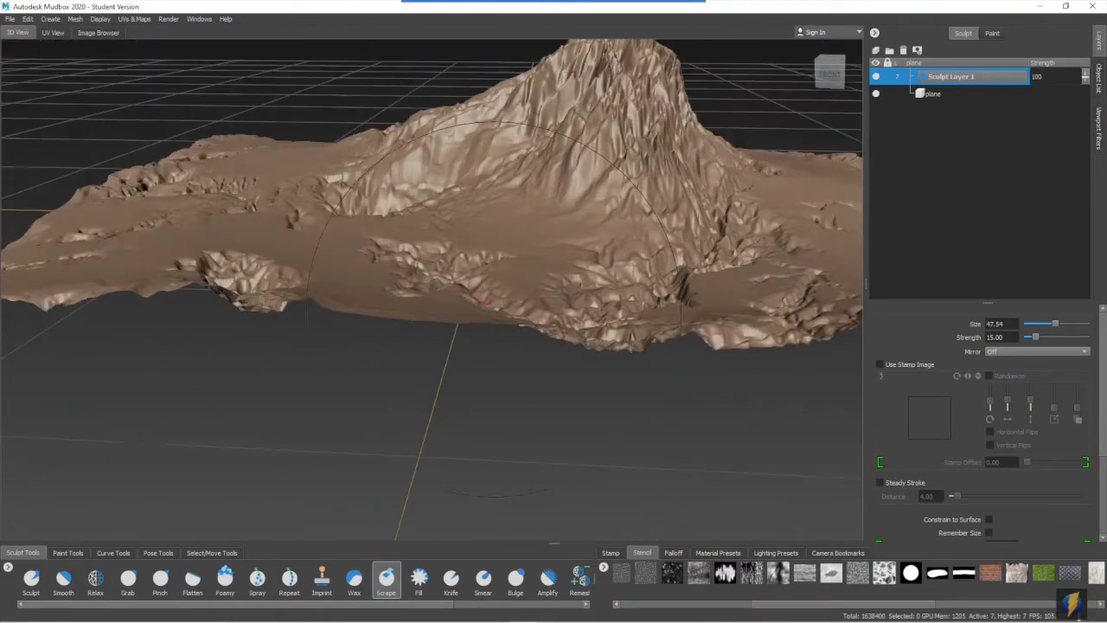
middle_click_drag(512, 234, 467, 340, "alt")
left_click_drag(467, 340, 468, 332, "alt")
mouse_move(438, 351)
right_mouse_down("alt")
mouse_move(514, 349)
mouse_move(349, 343)
mouse_move(367, 351)
right_mouse_up("alt")
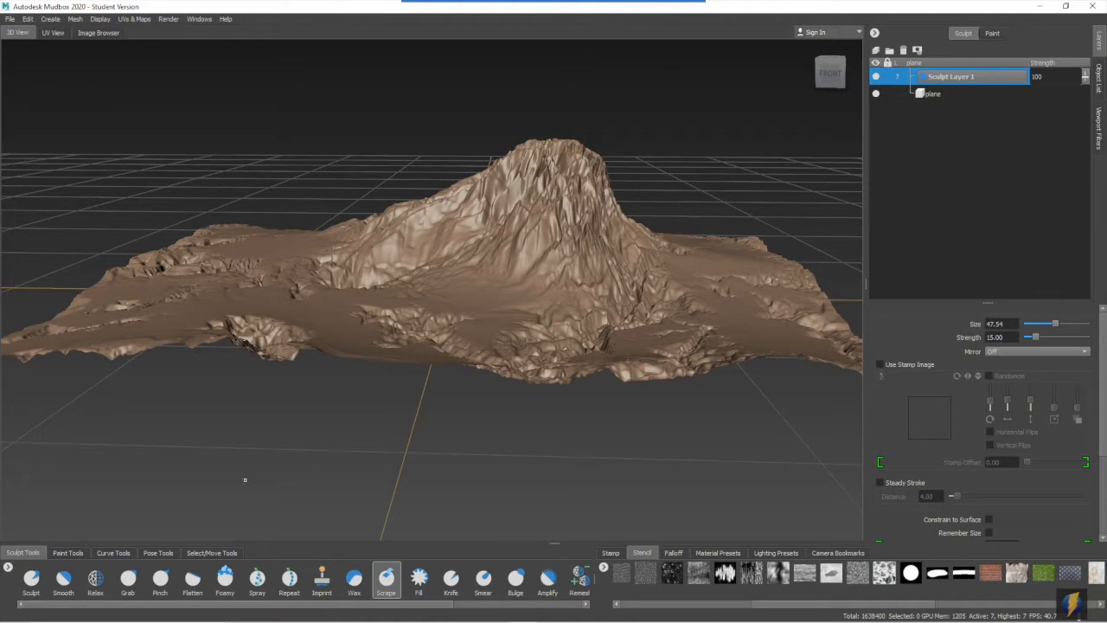
- Fill the deep creases on the mountain's lower slopes with the Fill tool at strength 27.25
left_click(419, 577)
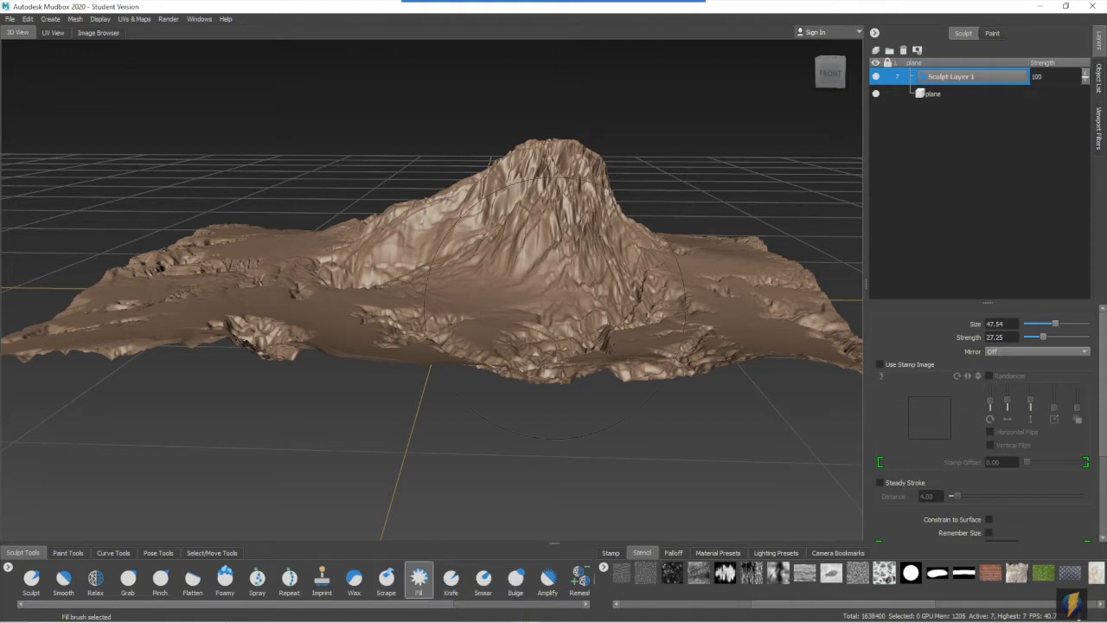
mouse_move(577, 291)
left_mouse_down()
mouse_move(486, 294)
mouse_move(493, 321)
mouse_move(553, 321)
left_mouse_up()
right_click_drag(553, 321, 650, 323, "alt")
middle_click_drag(650, 324, 605, 381, "alt")
mouse_move(560, 246)
left_mouse_down()
mouse_move(533, 257)
mouse_move(521, 329)
mouse_move(489, 361)
mouse_move(482, 405)
mouse_move(494, 408)
mouse_move(475, 424)
mouse_move(505, 378)
mouse_move(418, 369)
left_mouse_up()
left_click_drag(479, 396, 422, 296, "alt")
- Reshape the mountain's left shoulder and swell the surrounding ground into rounded hills with the Grab tool, using a brush size up to 58.54
left_click(128, 579)
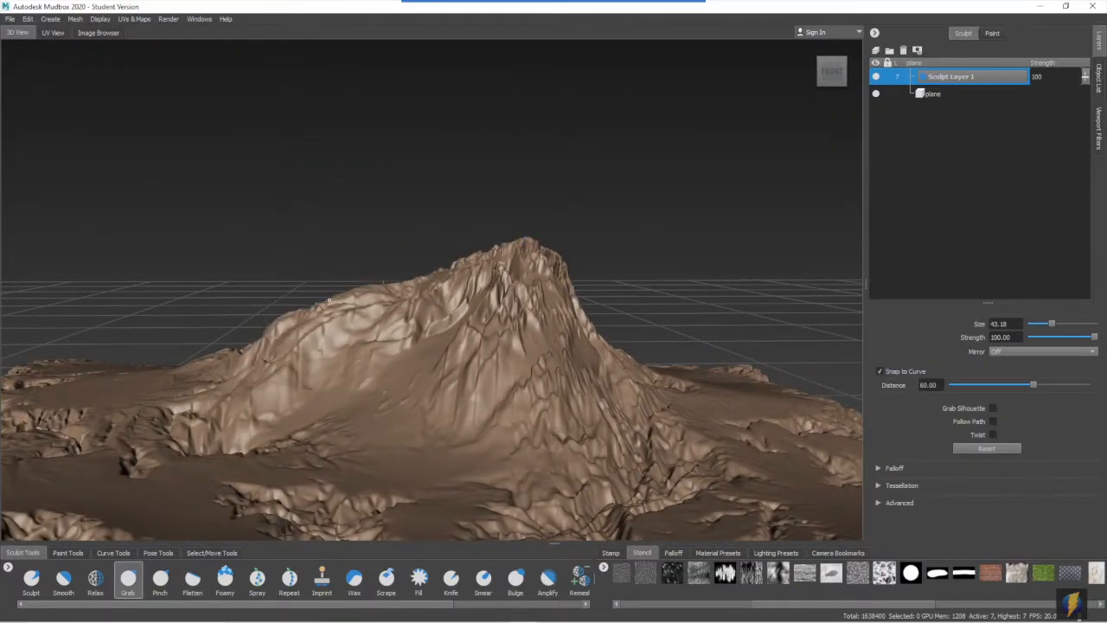
left_click_drag(265, 320, 479, 415, "alt")
left_click_drag(331, 363, 321, 391)
left_click_drag(324, 324, 335, 348)
left_click_drag(378, 296, 375, 274)
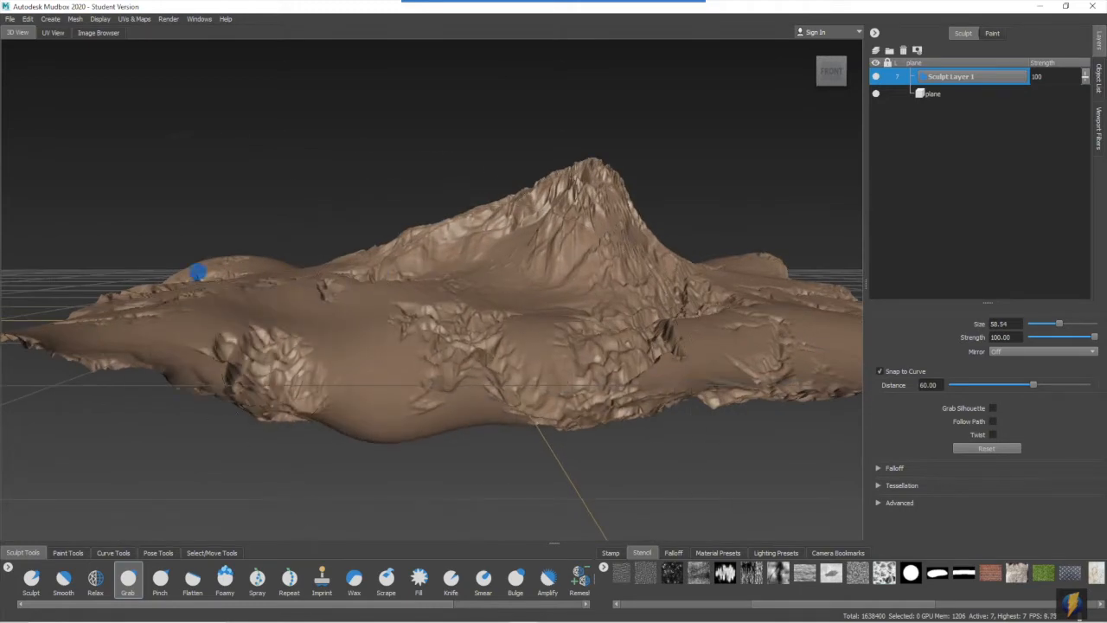
left_click_drag(709, 319, 600, 311, "alt")
mouse_move(836, 383)
left_mouse_down("alt")
mouse_move(643, 314)
mouse_move(433, 314)
mouse_move(472, 282)
left_mouse_up("alt")
right_click_drag(471, 281, 554, 303, "alt")
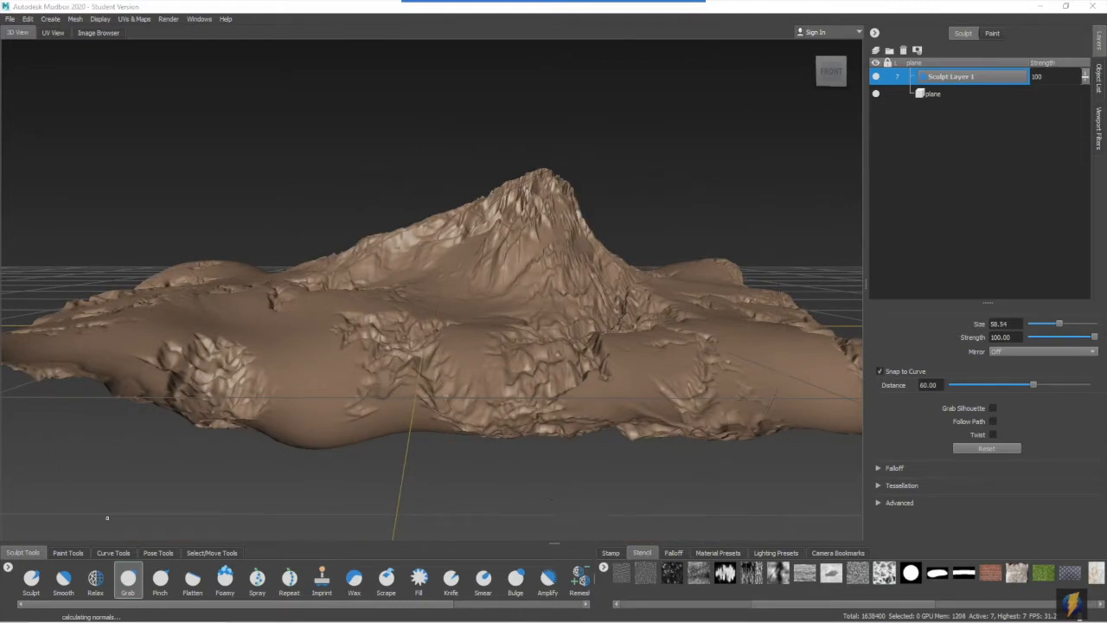
- Assign a new Mudbox material to the terrain for painting and name it Mountain_material
left_click(67, 553)
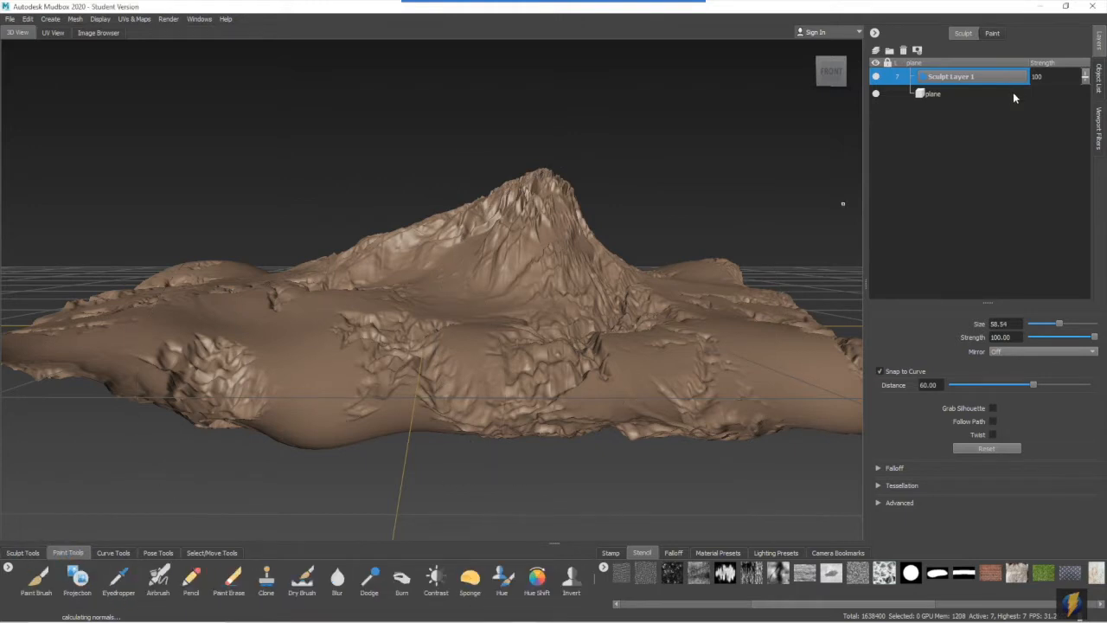
left_click(995, 33)
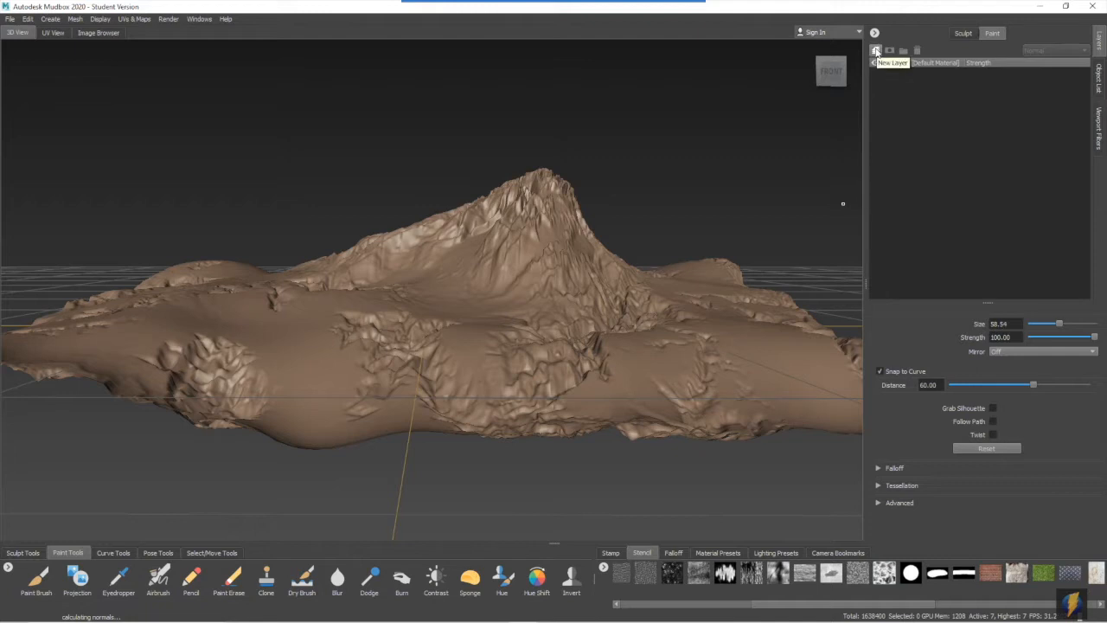
left_click(877, 52)
right_click(510, 296)
mouse_move(502, 325)
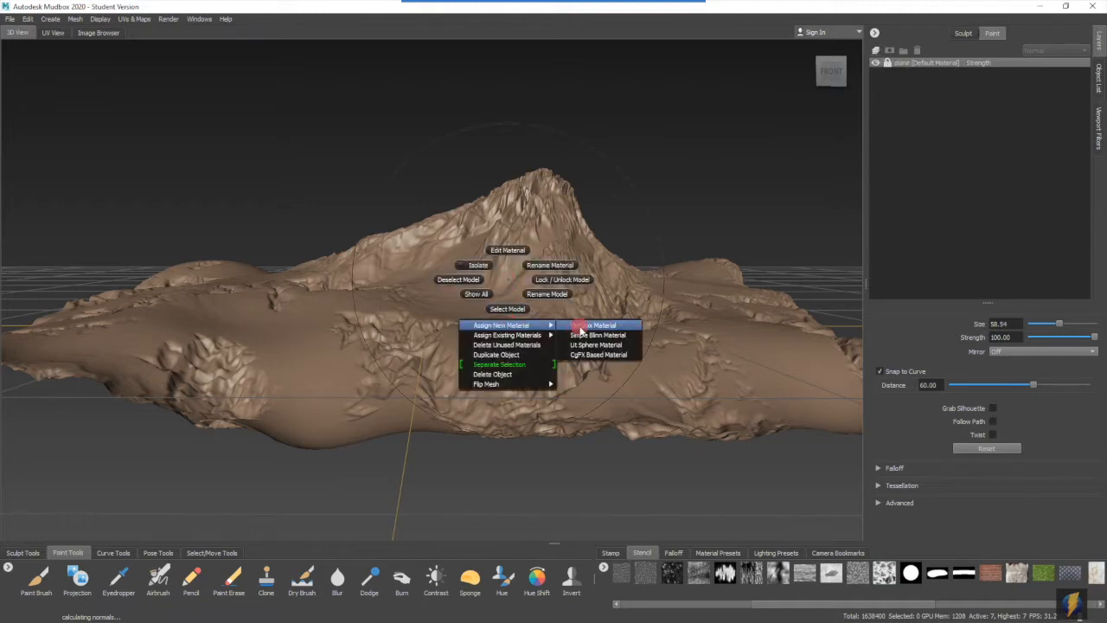
left_click(585, 326)
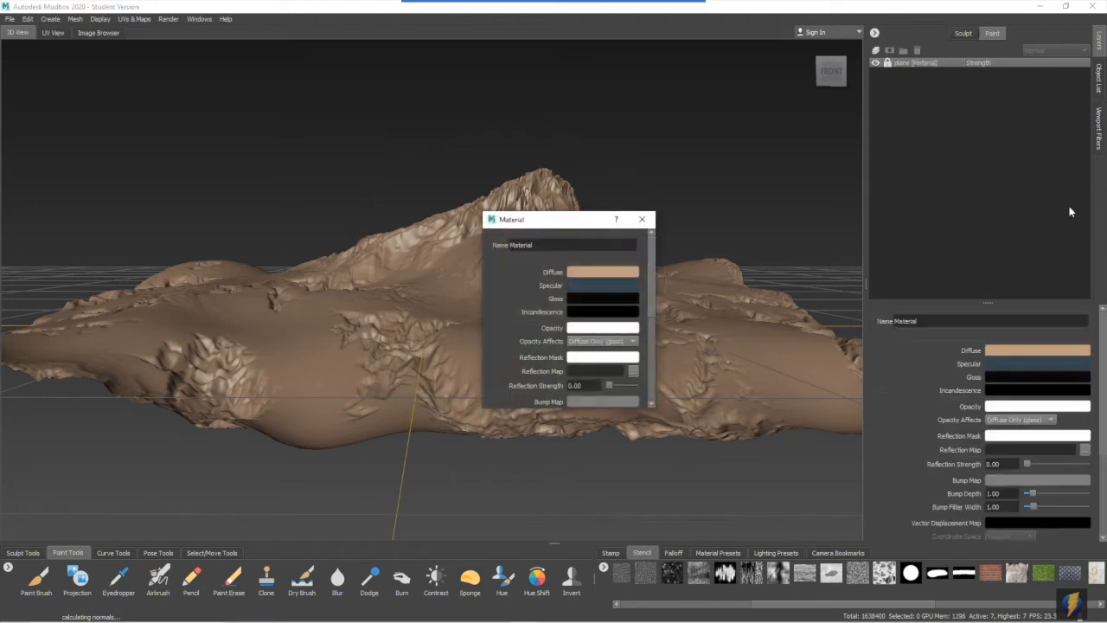
double_click(551, 245)
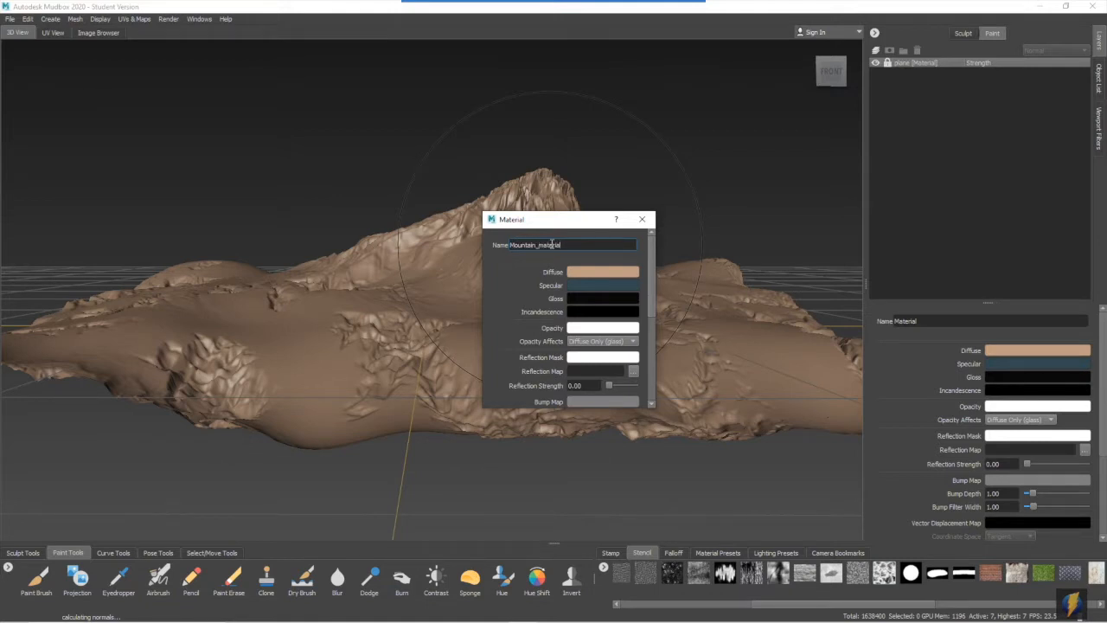
- Set Mountain_material's diffuse colour to dark brown and its specular colour to near-black
left_click(583, 276)
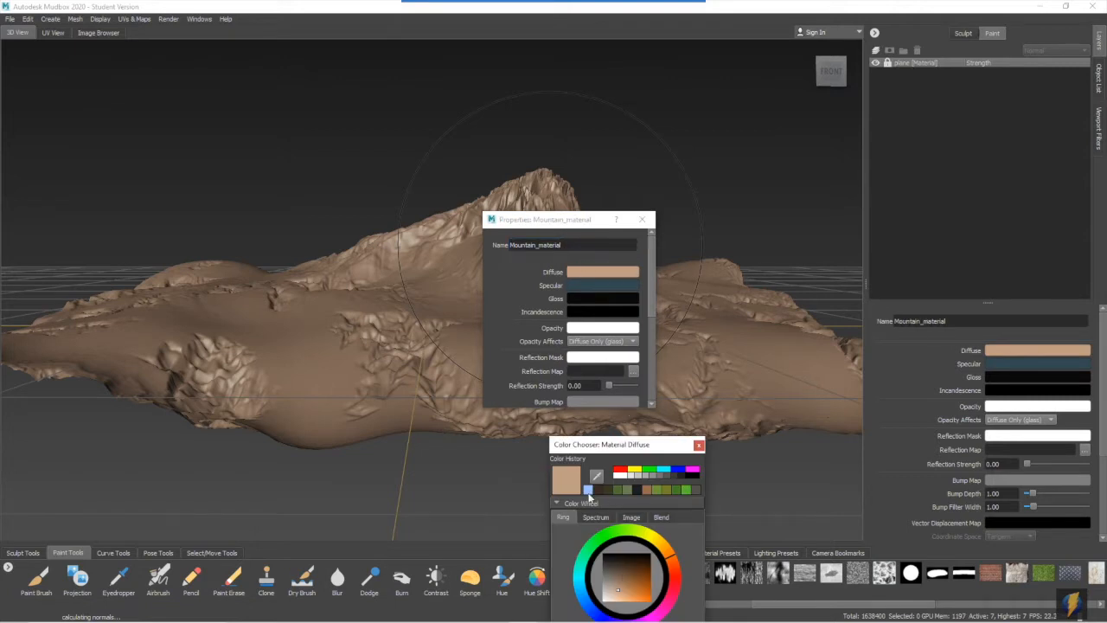
left_click(696, 490)
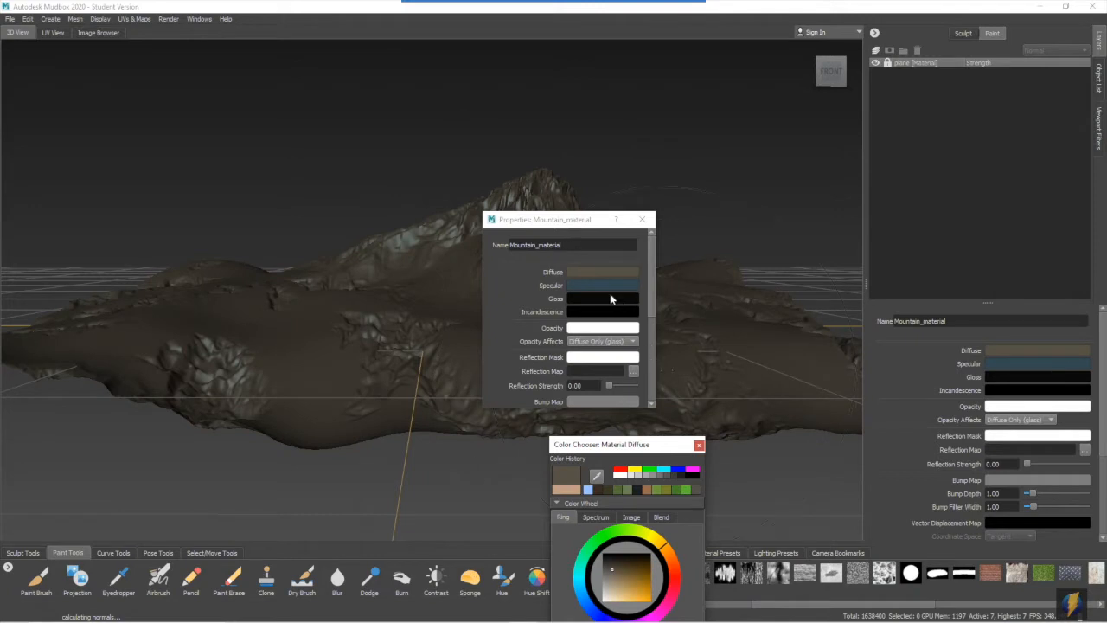
left_click(584, 285)
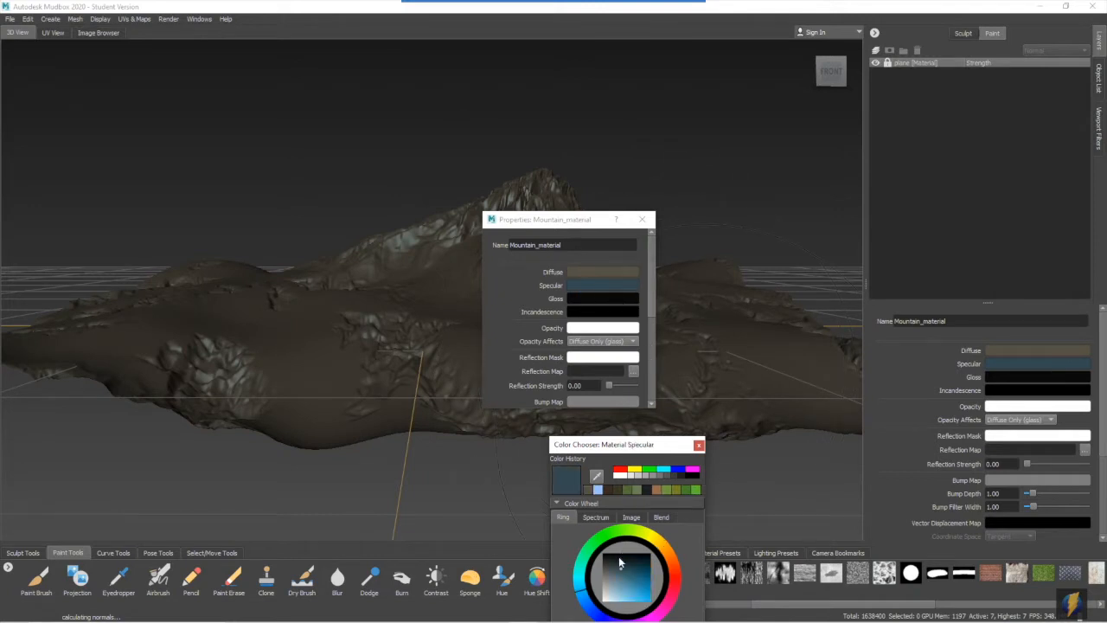
left_click(615, 558)
left_click(614, 557)
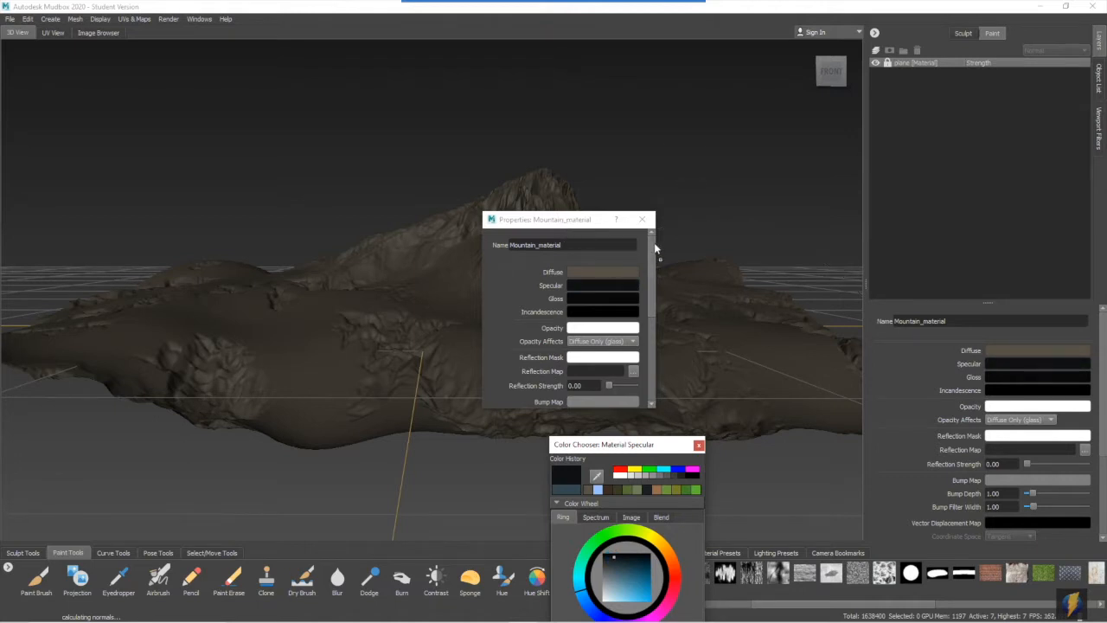
left_click(699, 446)
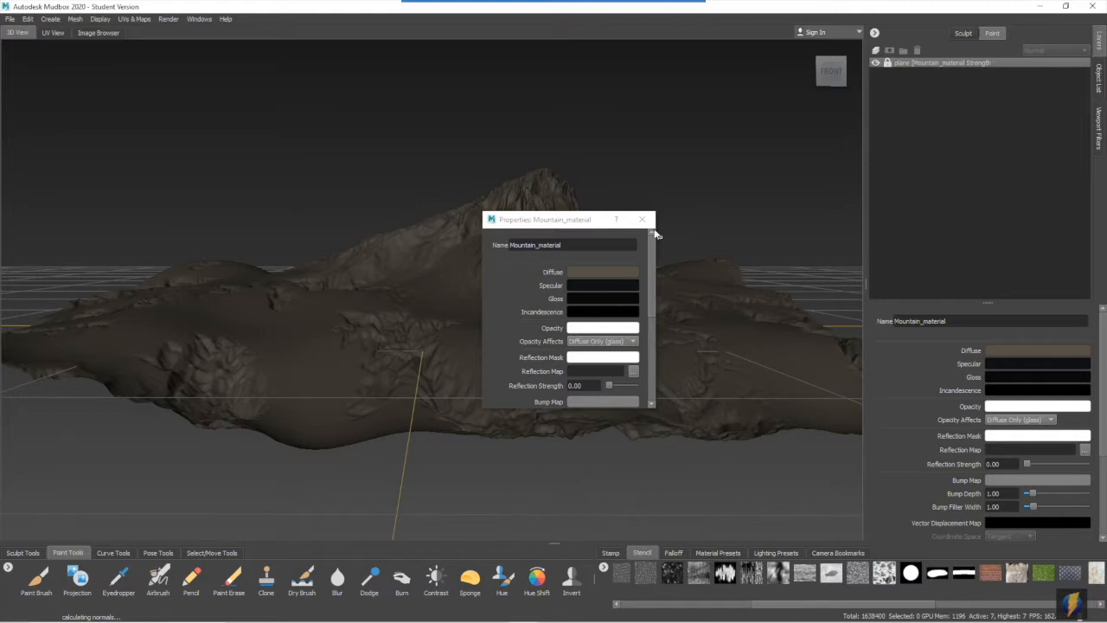
left_click(641, 219)
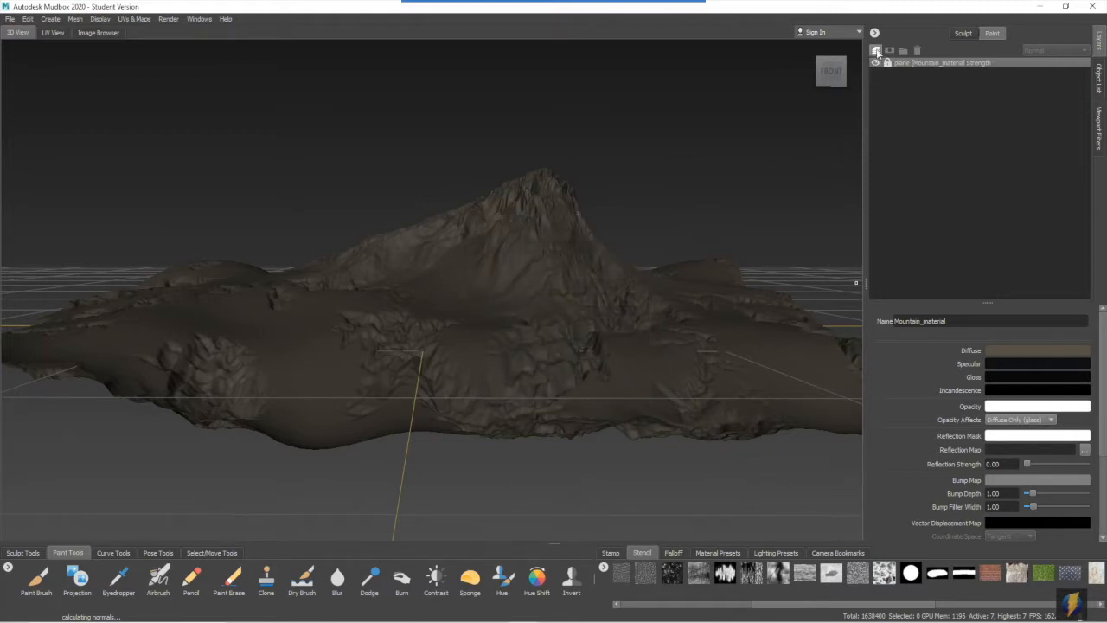
- Create a 2048 diffuse paint layer saved as 8-bit TIFF and project the mottled rock stencil over the whole terrain from above
left_click(876, 50)
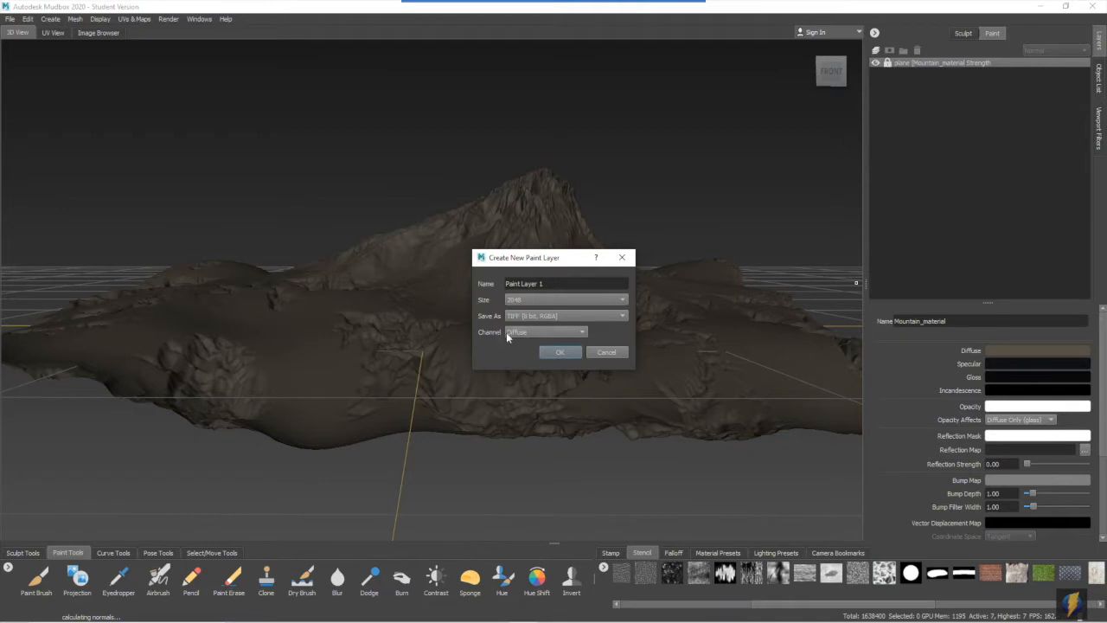
left_click(556, 353)
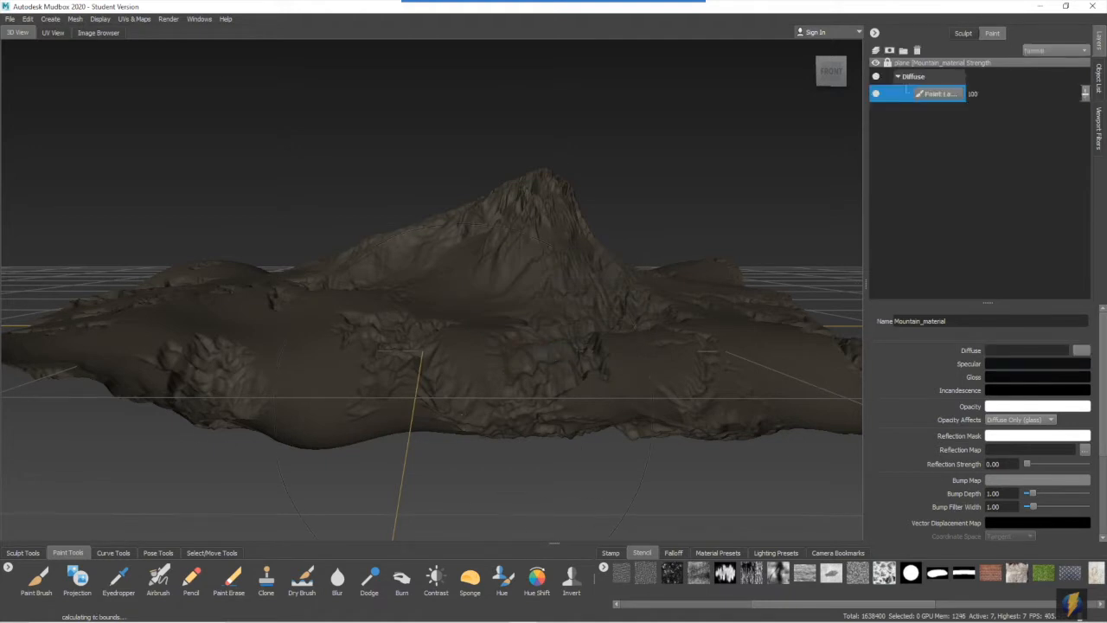
left_click(77, 577)
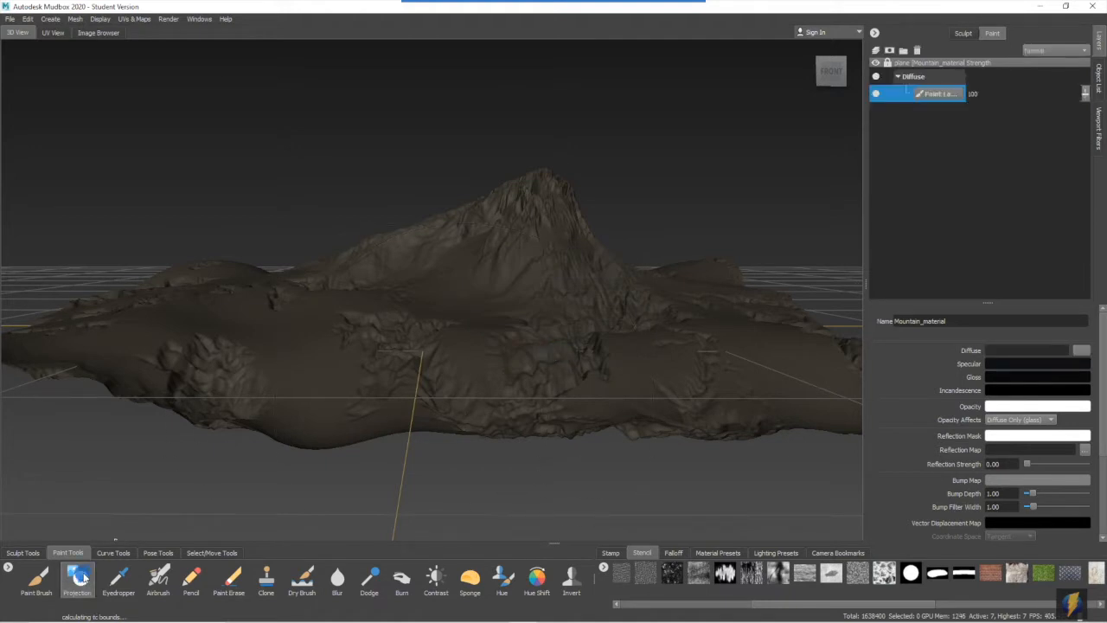
left_click_drag(761, 372, 783, 518, "alt")
left_click_drag(893, 604, 1062, 604)
left_click(1089, 572)
left_click_drag(548, 313, 546, 445, "alt")
middle_click_drag(499, 276, 494, 303, "alt")
mouse_move(264, 104)
left_mouse_down()
mouse_move(390, 156)
mouse_move(571, 383)
mouse_move(534, 181)
mouse_move(588, 106)
left_mouse_up()
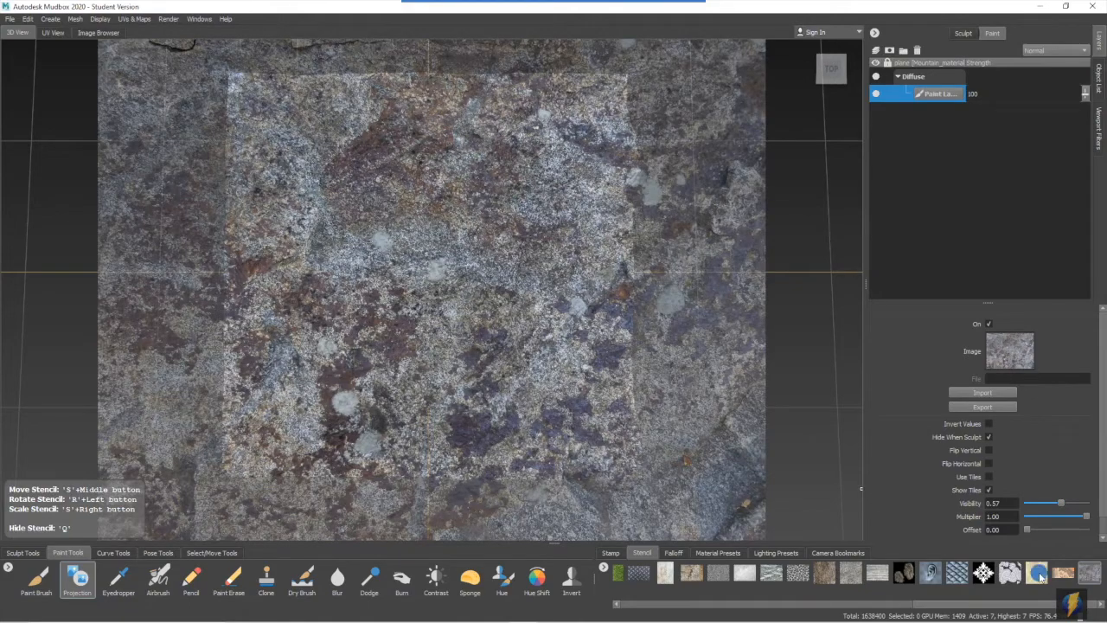
- Load the sandy stone texture as the stencil over the terrain and switch to the Paint Brush
left_click(1036, 573)
left_click(39, 586)
key("q")
left_click_drag(597, 390, 605, 275, "alt")
mouse_move(605, 275)
right_mouse_down("alt")
mouse_move(927, 274)
mouse_move(547, 278)
right_mouse_up("alt")
left_click_drag(547, 278, 554, 363, "alt")
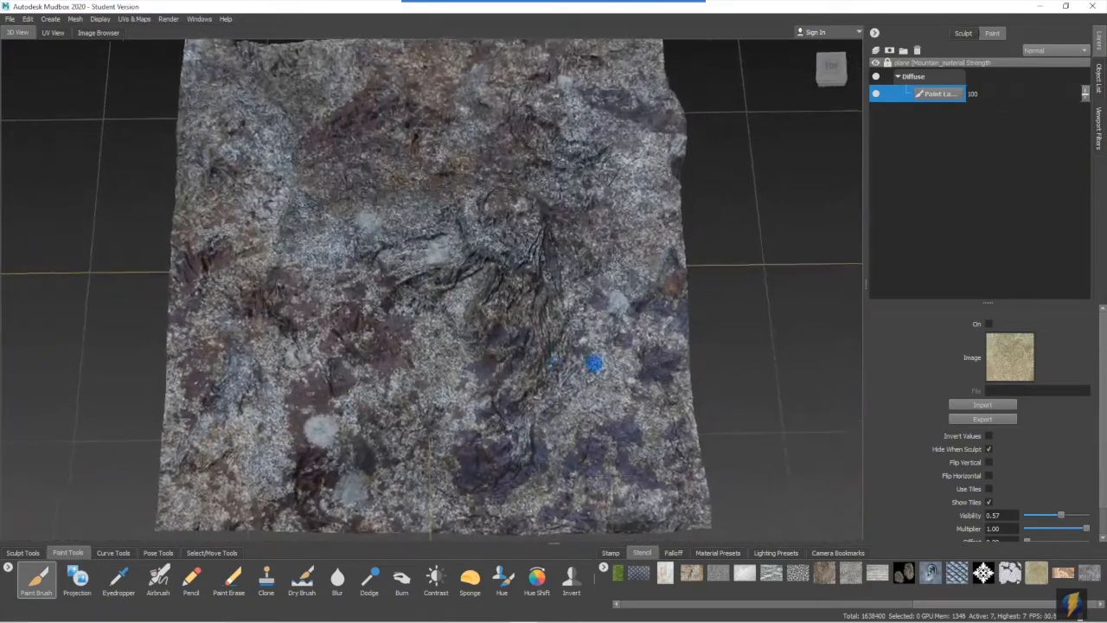
right_click_drag(554, 364, 519, 361, "alt")
left_click(1036, 573)
left_click_drag(558, 294, 556, 333, "alt")
left_click(32, 581)
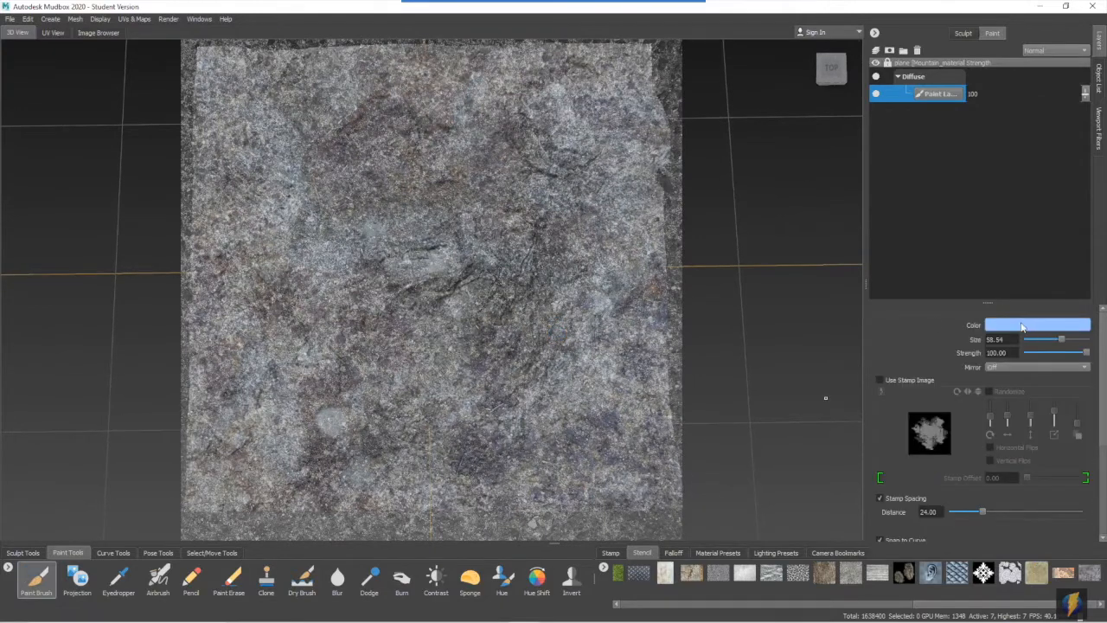
- Set the Paint Brush colour to a muted brown
left_click(1025, 326)
left_click(604, 510)
left_click_drag(636, 464, 660, 402)
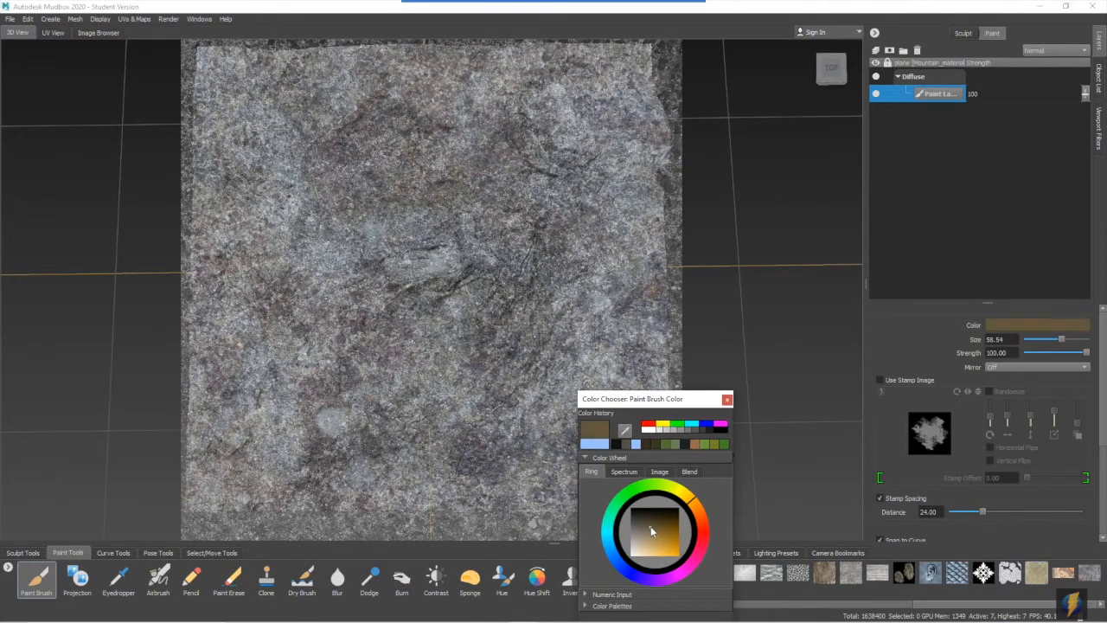
left_click(651, 527)
left_click(727, 399)
- Paint brown over the whole terrain through the sandy stone stencil with brush size 58.54 and strength 100
key("q")
mouse_move(578, 144)
left_mouse_down()
mouse_move(521, 208)
mouse_move(756, 423)
mouse_move(355, 427)
mouse_move(285, 255)
mouse_move(446, 73)
left_mouse_up()
key("q")
left_click_drag(519, 380, 527, 251, "alt")
mouse_move(588, 277)
right_mouse_down("alt")
mouse_move(779, 286)
mouse_move(425, 295)
mouse_move(558, 296)
right_mouse_up("alt")
mouse_move(556, 284)
left_mouse_down("alt")
mouse_move(548, 333)
mouse_move(556, 318)
left_mouse_up("alt")
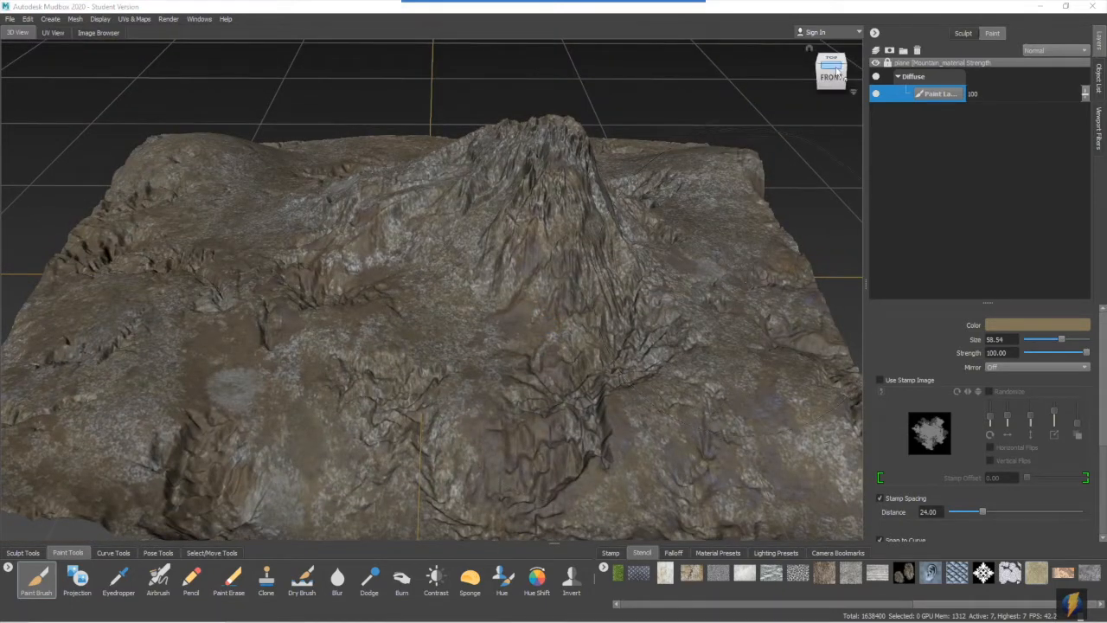
- Create Paint Layer 2 as a 2048 diffuse layer and set the Paint Brush to use its stamp image in light blue
left_click(876, 51)
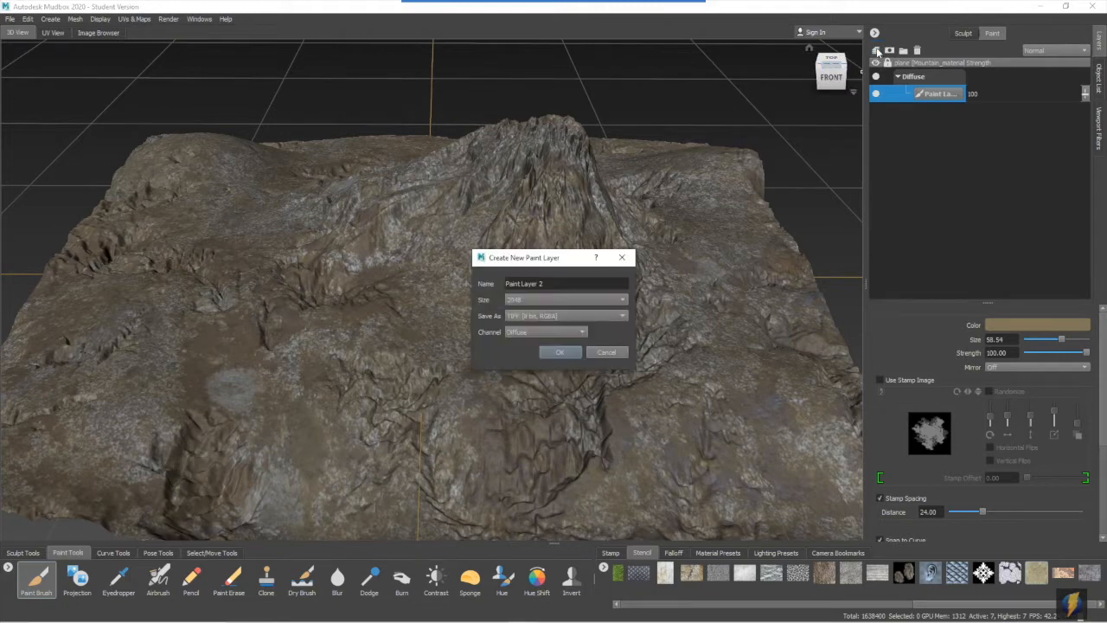
left_click(561, 353)
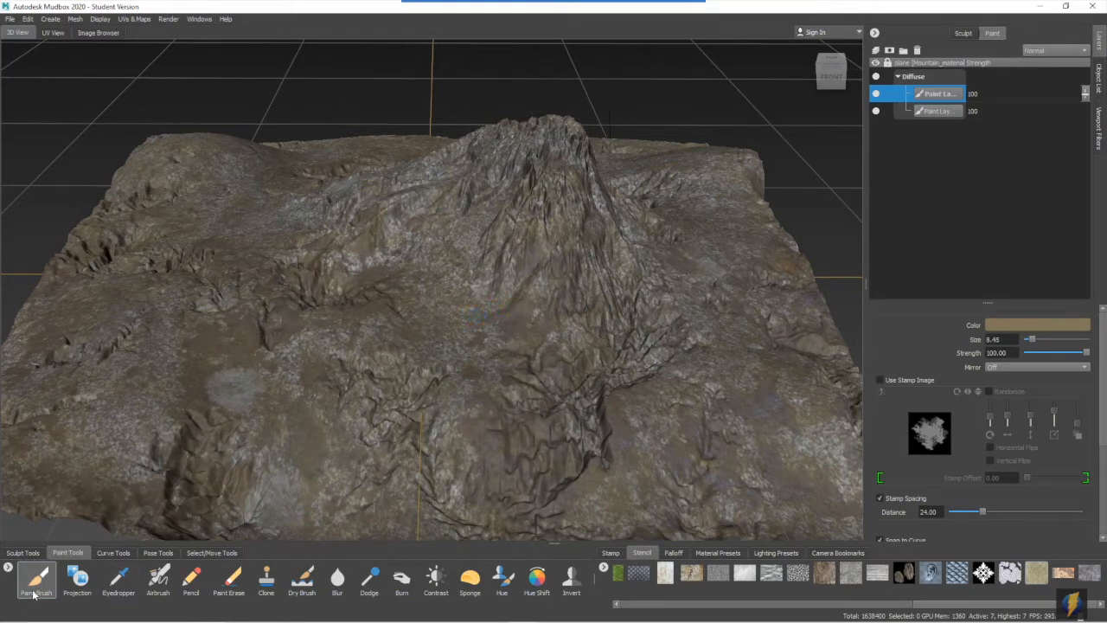
left_click(882, 380)
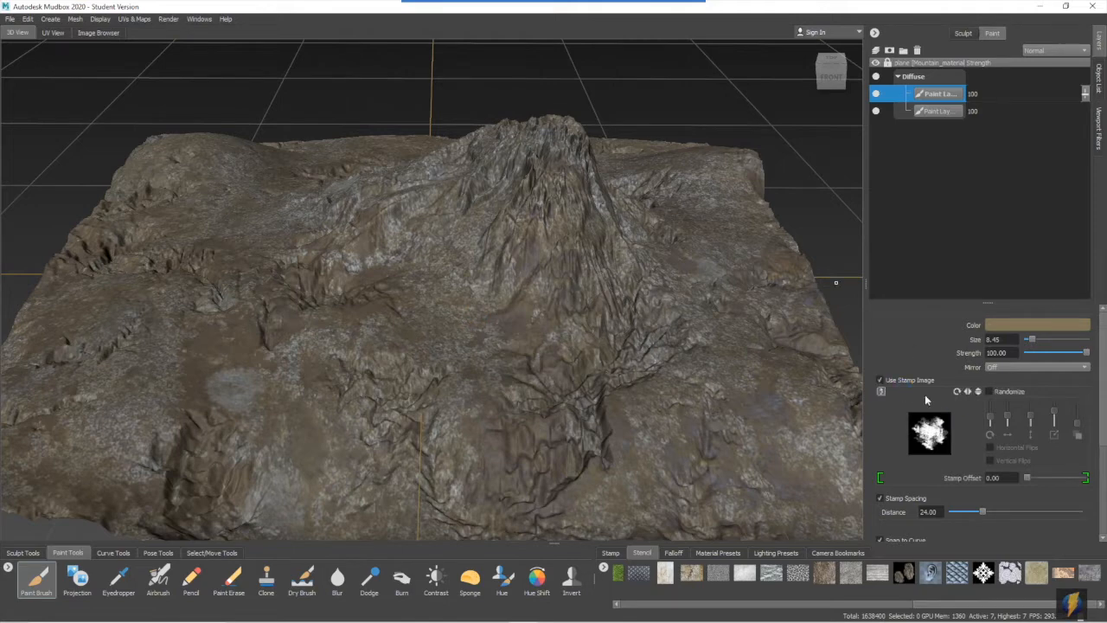
left_click(1004, 326)
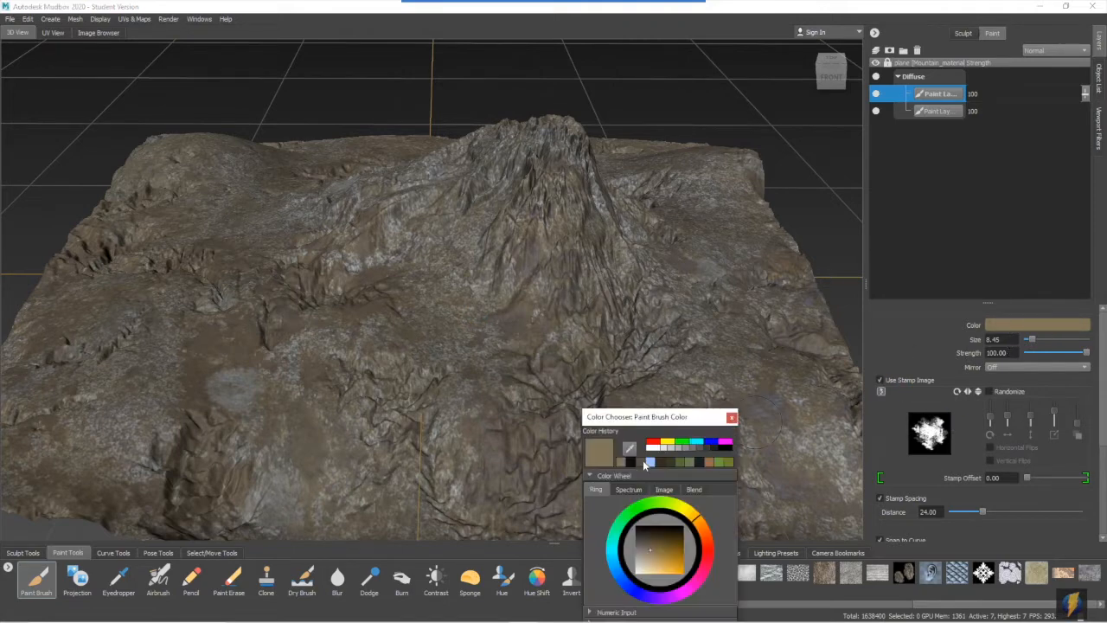
left_click(651, 462)
left_click(732, 418)
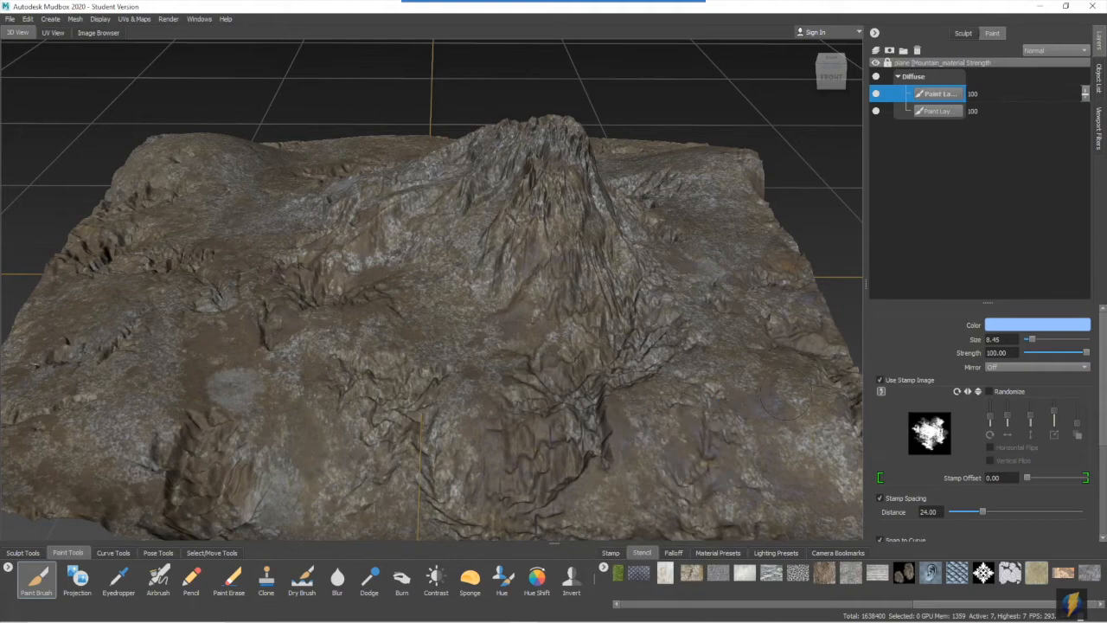
- Reduce the Paint Brush size to 2.68 and paint a light blue stream down the central gully of the mountain
left_click_drag(538, 304, 597, 326, "alt")
right_click_drag(519, 281, 591, 313, "alt")
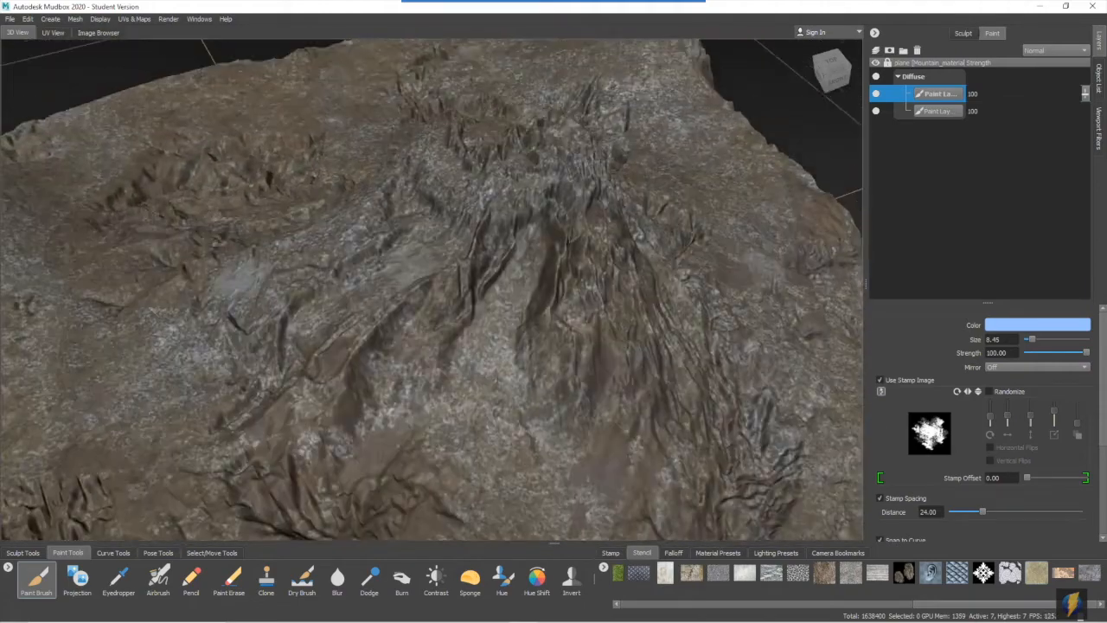
middle_click_drag(582, 275, 571, 303, "alt")
right_click_drag(571, 302, 607, 324, "alt")
mouse_move(607, 325)
left_mouse_down("alt")
mouse_move(618, 316)
mouse_move(579, 237)
left_mouse_up("alt")
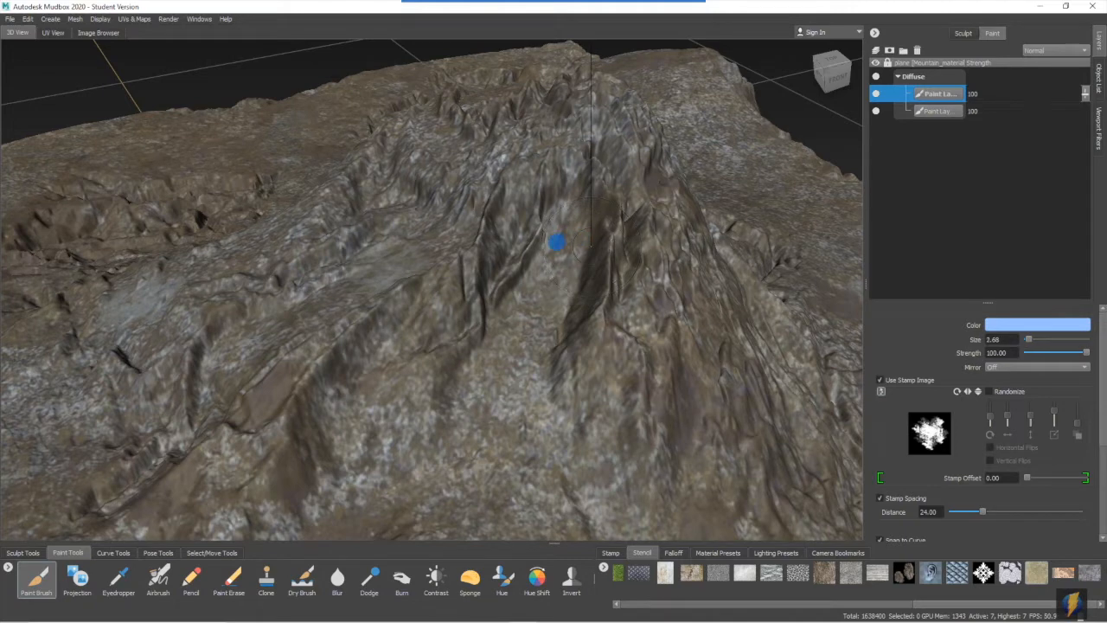
mouse_move(564, 210)
left_mouse_down()
mouse_move(574, 266)
mouse_move(477, 349)
left_mouse_up()
left_click_drag(541, 221, 510, 354)
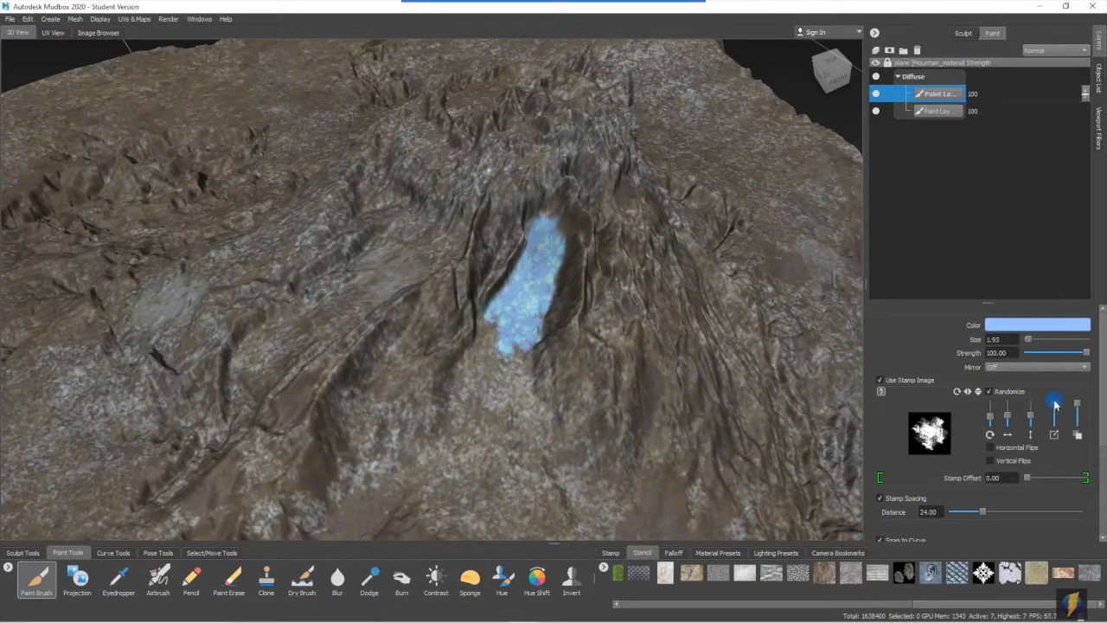
left_click_drag(519, 285, 507, 371)
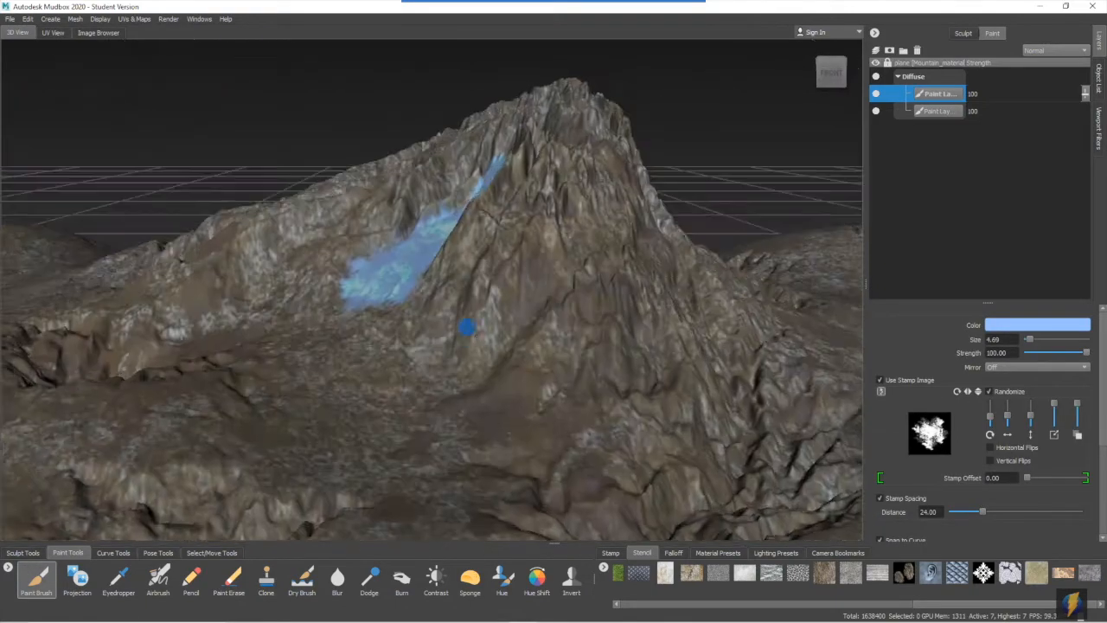
- Spread light blue across the foot of the slope and add side streams, using a randomized stamp at brush size 1.97
left_click_drag(457, 321, 316, 381)
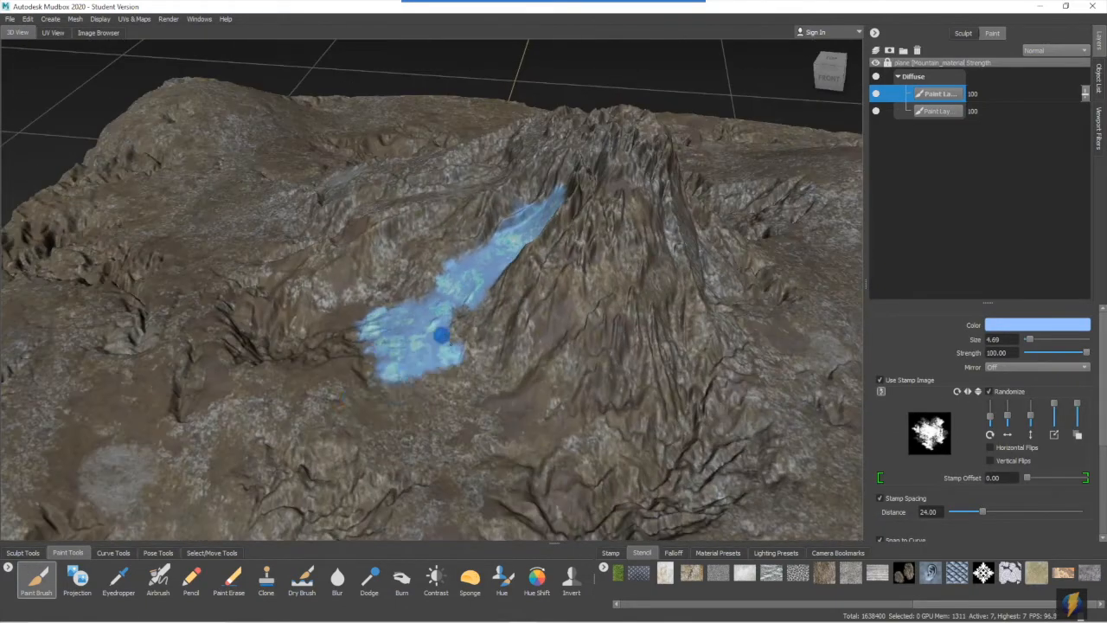
mouse_move(437, 321)
left_mouse_down()
mouse_move(212, 424)
mouse_move(422, 379)
left_mouse_up()
left_click_drag(500, 368, 341, 282, "alt")
left_click_drag(434, 259, 355, 177, "alt")
left_click_drag(428, 307, 477, 317, "alt")
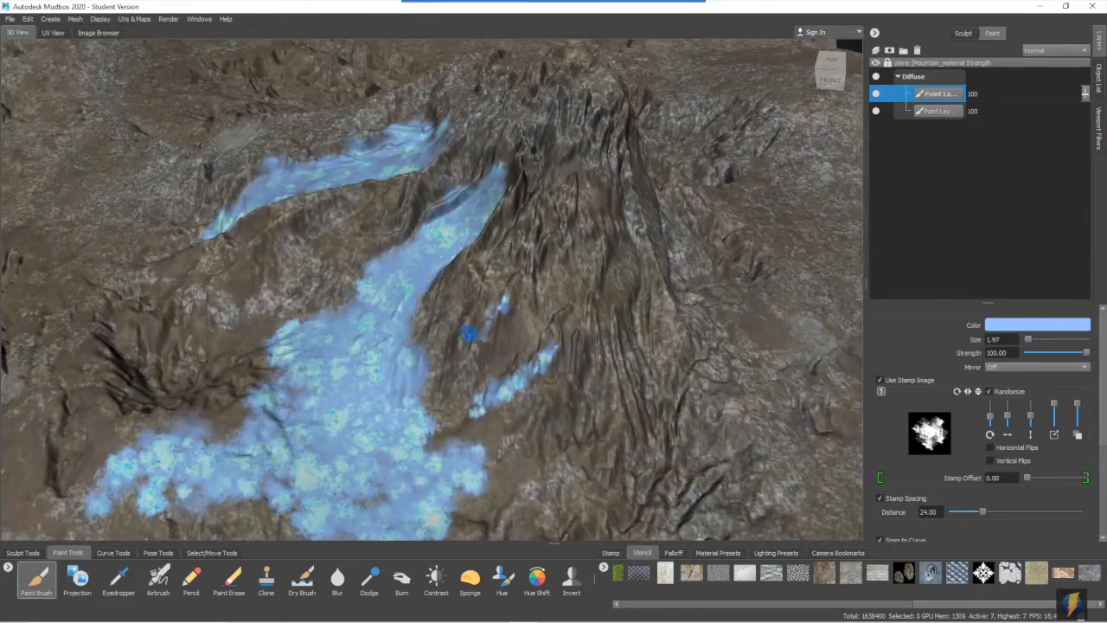
left_click_drag(445, 370, 204, 346, "alt")
mouse_move(503, 279)
left_mouse_down("alt")
mouse_move(462, 255)
mouse_move(395, 181)
left_mouse_up("alt")
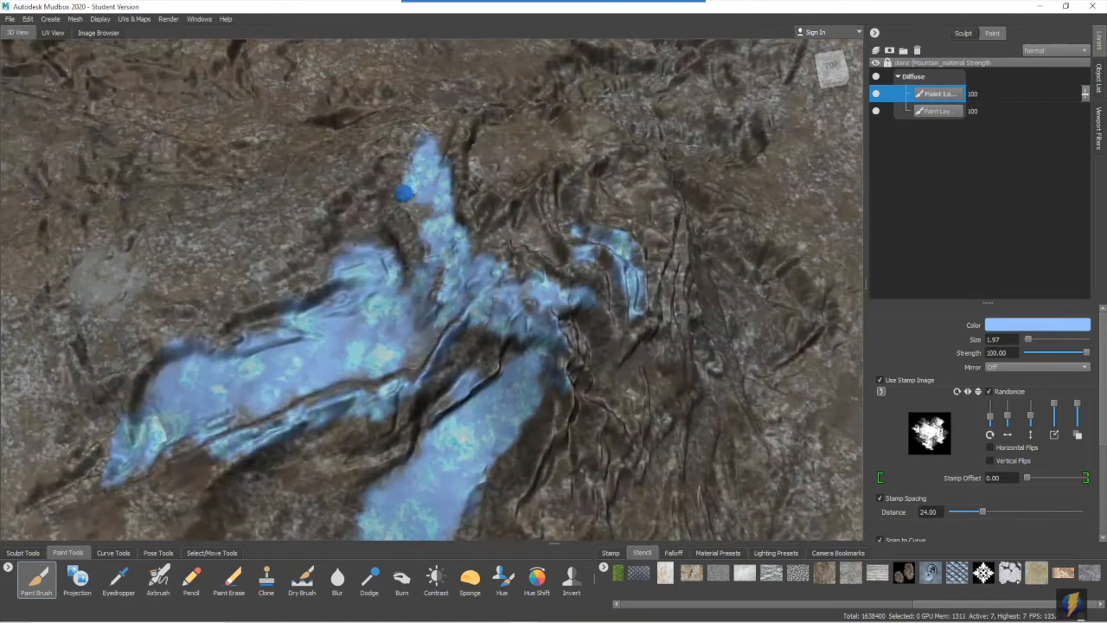
- Paint light blue over the mountain's summit, and extend the flow with a larger brush across the lower terrain to its front edge
mouse_move(531, 103)
left_mouse_down("alt")
mouse_move(585, 164)
mouse_move(637, 272)
mouse_move(593, 289)
left_mouse_up("alt")
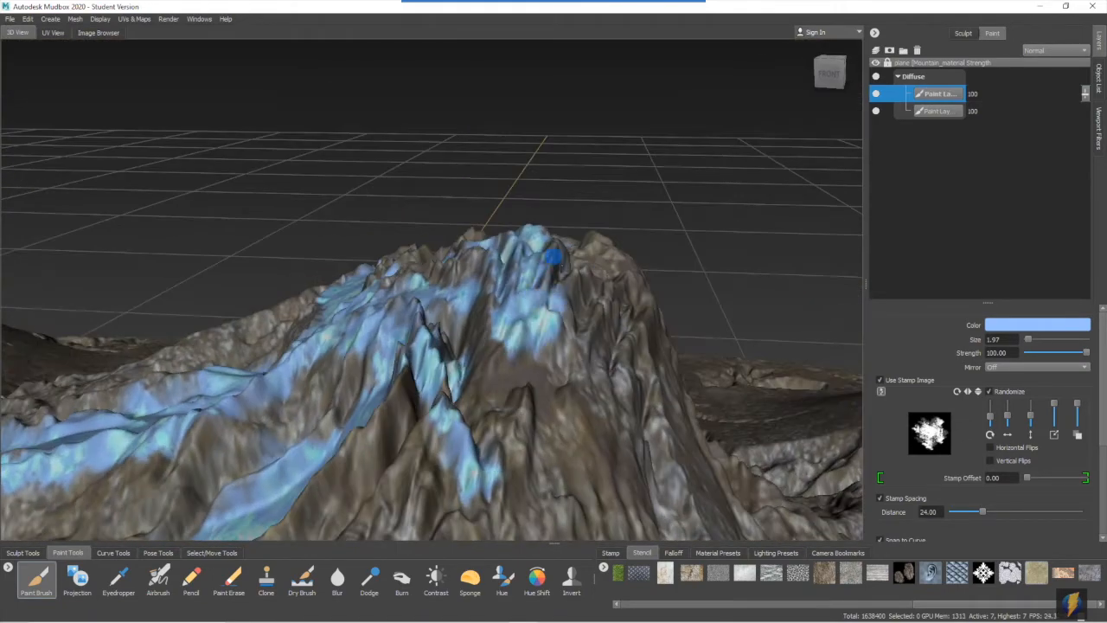
left_click_drag(524, 459, 585, 308, "alt")
left_click_drag(435, 256, 338, 257, "alt")
right_click_drag(338, 257, 453, 294, "alt")
left_click_drag(480, 361, 407, 254, "alt")
key("b")
mouse_move(362, 377)
left_mouse_down()
mouse_move(407, 447)
mouse_move(292, 360)
mouse_move(297, 377)
left_mouse_up()
mouse_move(368, 366)
left_mouse_down("alt")
mouse_move(420, 320)
mouse_move(394, 353)
left_mouse_up("alt")
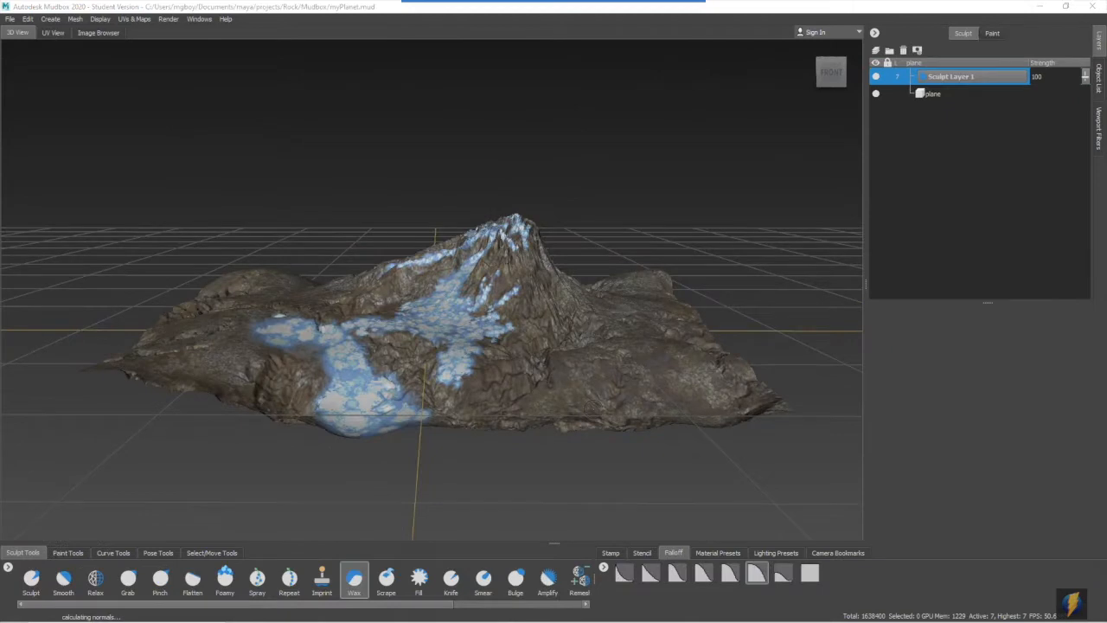
- Add a second sculpt layer to the terrain above Sculpt Layer 1
left_click_drag(324, 282, 461, 313, "alt")
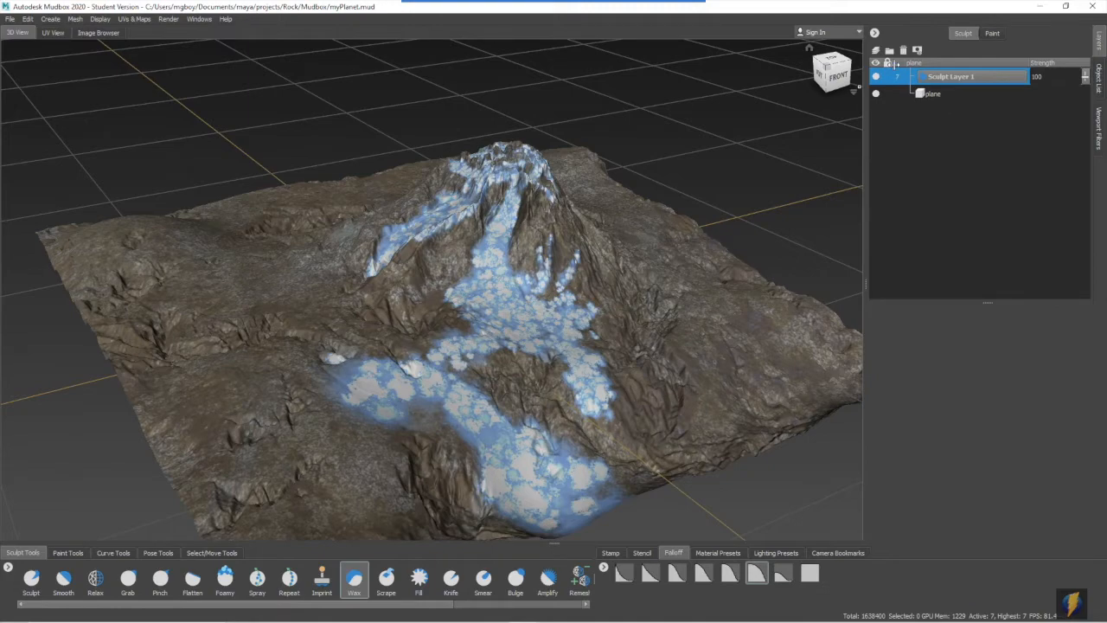
left_click(876, 52)
right_click_drag(538, 212, 603, 219, "alt")
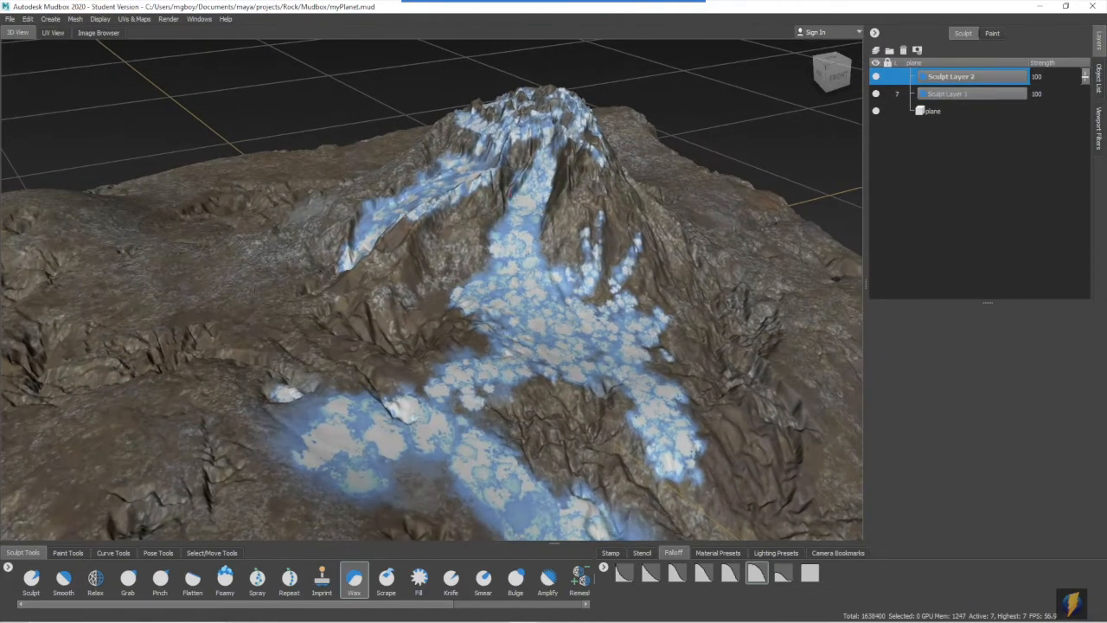
- Build up the central blue flow on the upper slope with the Wax tool at size 4.15 and strength 5.59
left_click_drag(355, 262, 408, 269, "alt")
right_click_drag(408, 269, 467, 277, "alt")
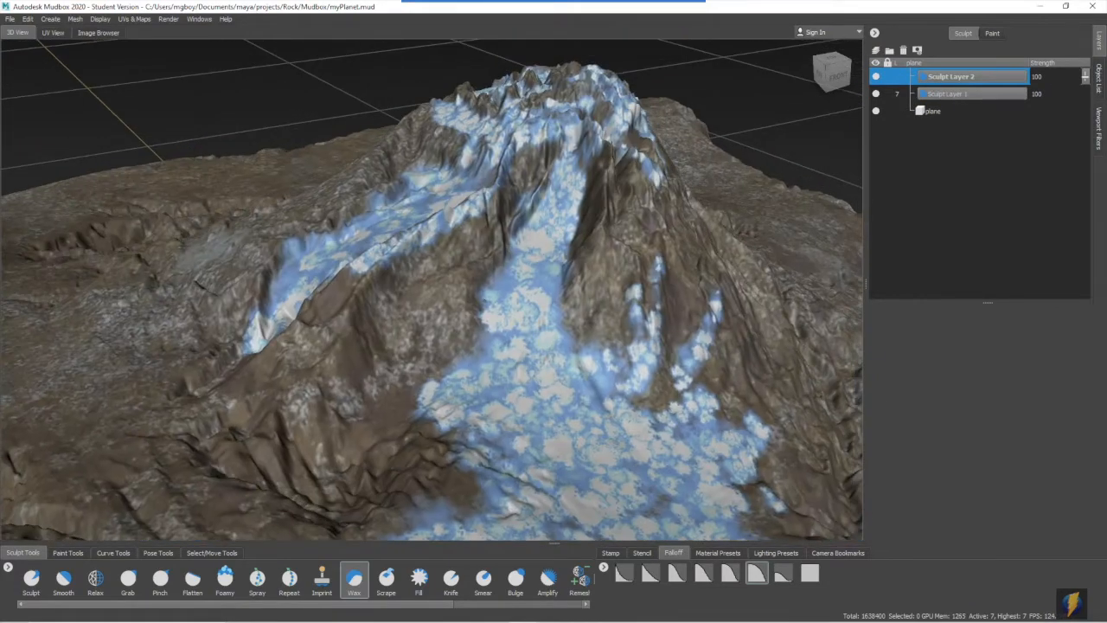
left_click_drag(467, 277, 439, 313, "alt")
right_click_drag(439, 313, 458, 316, "alt")
left_click_drag(458, 317, 424, 316, "alt")
right_click_drag(423, 316, 467, 309, "alt")
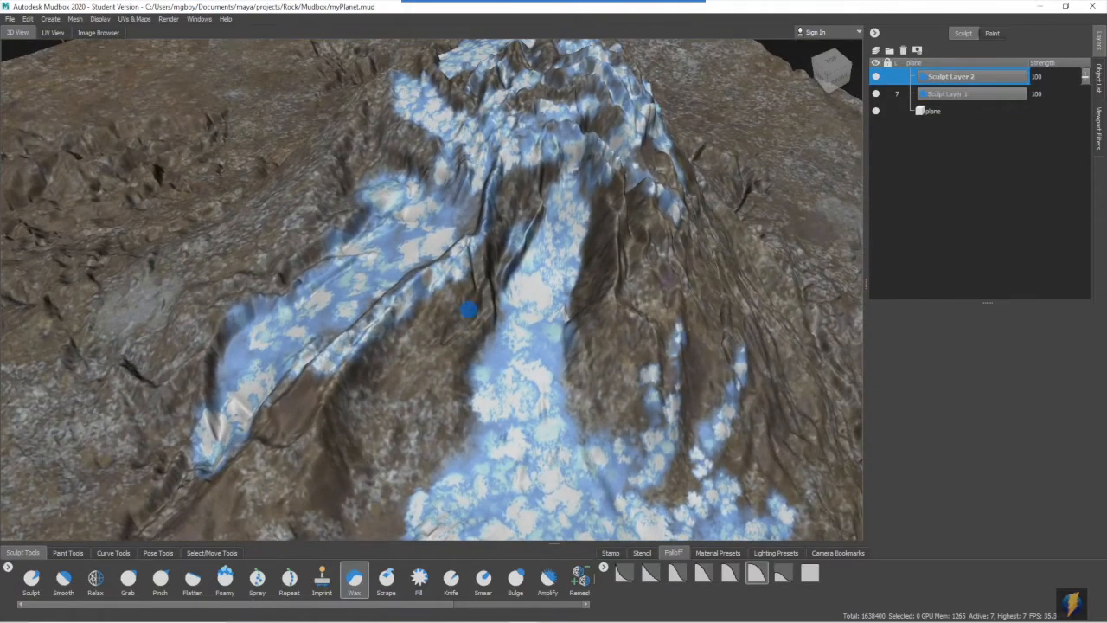
left_click_drag(471, 309, 485, 290, "alt")
right_click_drag(485, 289, 446, 286, "alt")
left_click_drag(446, 286, 451, 278, "alt")
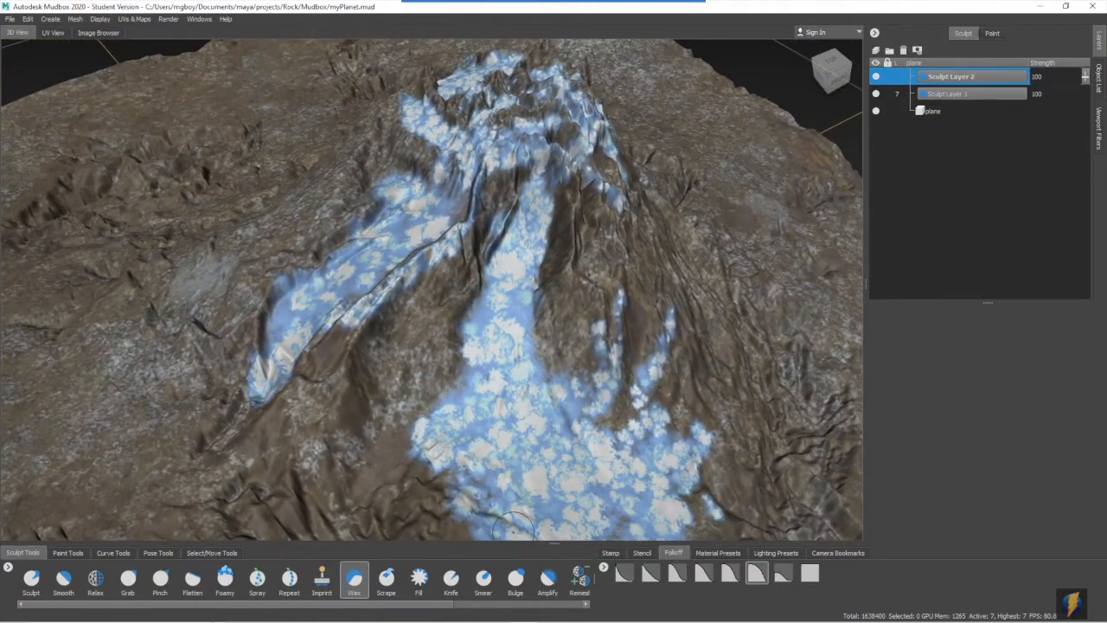
left_click(353, 578)
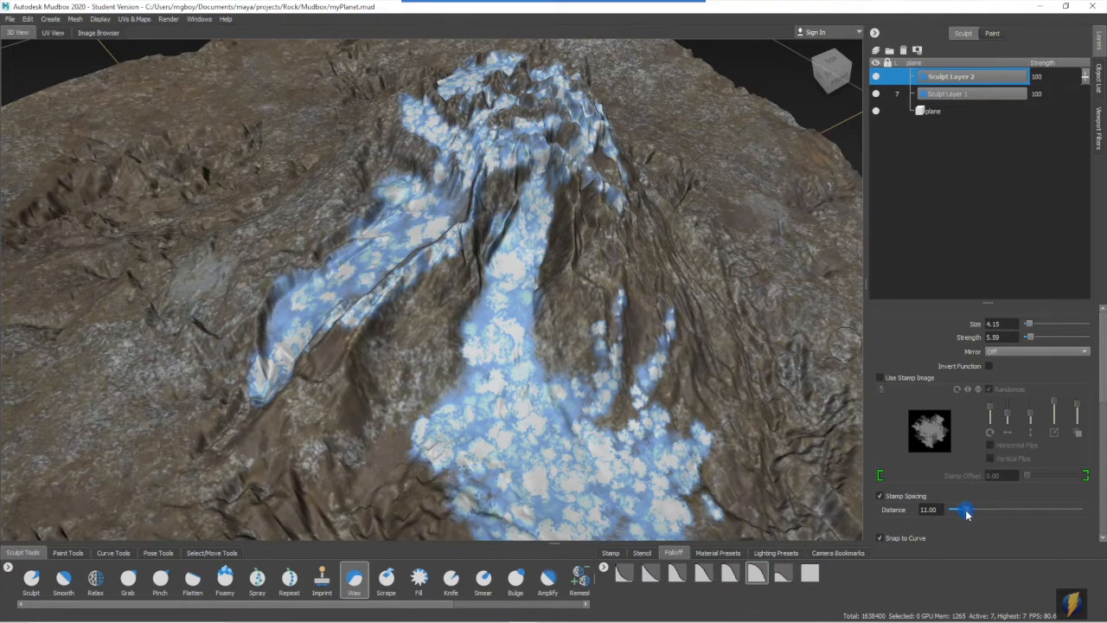
mouse_move(527, 196)
left_mouse_down()
mouse_move(502, 230)
mouse_move(480, 385)
mouse_move(496, 366)
left_mouse_up()
left_click_drag(545, 431, 467, 424, "alt")
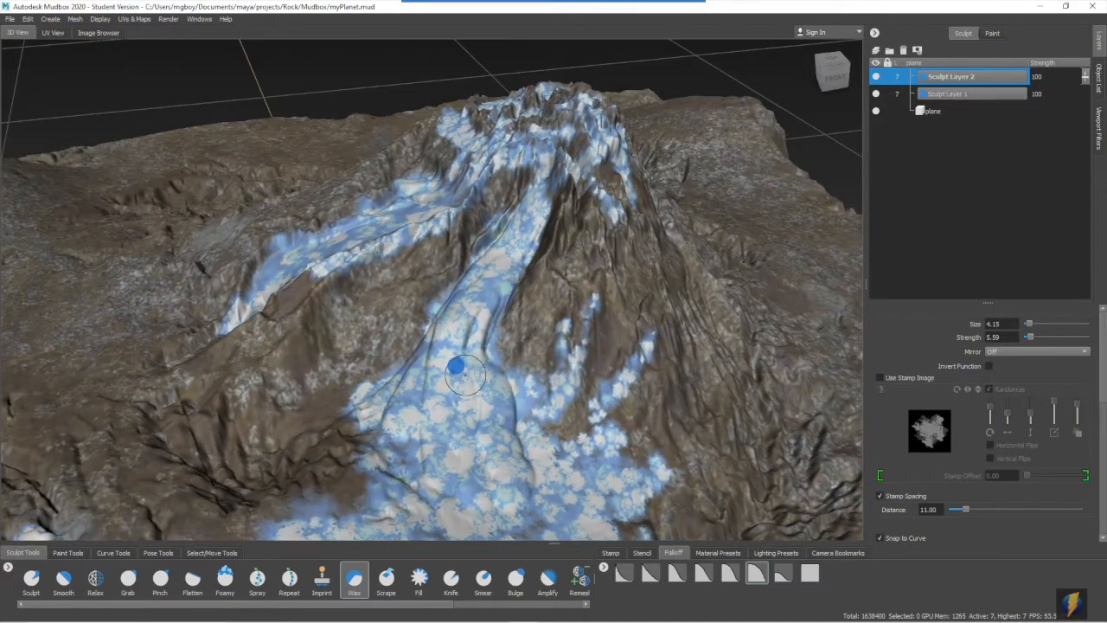
middle_click_drag(463, 428, 484, 246, "alt")
- Adjust the Wax brush size and build up the upper blue flow around the small side streams
key("b")
mouse_move(485, 246)
left_mouse_down("alt")
mouse_move(518, 303)
mouse_move(523, 281)
mouse_move(493, 277)
left_mouse_up("alt")
key("b")
left_click_drag(586, 318, 571, 314)
mouse_move(640, 319)
left_mouse_down()
mouse_move(611, 295)
mouse_move(606, 262)
left_mouse_up()
middle_click_drag(605, 262, 544, 179, "alt")
mouse_move(544, 179)
left_mouse_down()
mouse_move(529, 284)
mouse_move(526, 248)
mouse_move(540, 238)
mouse_move(510, 292)
left_mouse_up()
- Enlarge the Wax brush to 7.47 and raise the lower blue flow and its lobes toward the terrain's front edge
key("b")
mouse_move(238, 284)
left_mouse_down()
mouse_move(305, 389)
mouse_move(225, 419)
mouse_move(322, 440)
left_mouse_up()
right_click_drag(322, 440, 345, 365, "alt")
mouse_move(381, 355)
left_mouse_down()
mouse_move(355, 405)
mouse_move(333, 352)
mouse_move(372, 380)
mouse_move(359, 418)
mouse_move(305, 313)
left_mouse_up()
left_click_drag(218, 217, 274, 237)
left_click_drag(349, 205, 348, 251, "alt")
right_click_drag(347, 251, 390, 250, "alt")
mouse_move(332, 245)
left_mouse_down()
mouse_move(424, 168)
mouse_move(445, 113)
mouse_move(430, 89)
mouse_move(448, 206)
left_mouse_up()
left_click_drag(530, 245, 566, 221)
mouse_move(553, 379)
left_mouse_down()
mouse_move(543, 376)
mouse_move(560, 404)
left_mouse_up()
left_click_drag(562, 389, 580, 269, "alt")
right_click_drag(581, 269, 522, 292, "alt")
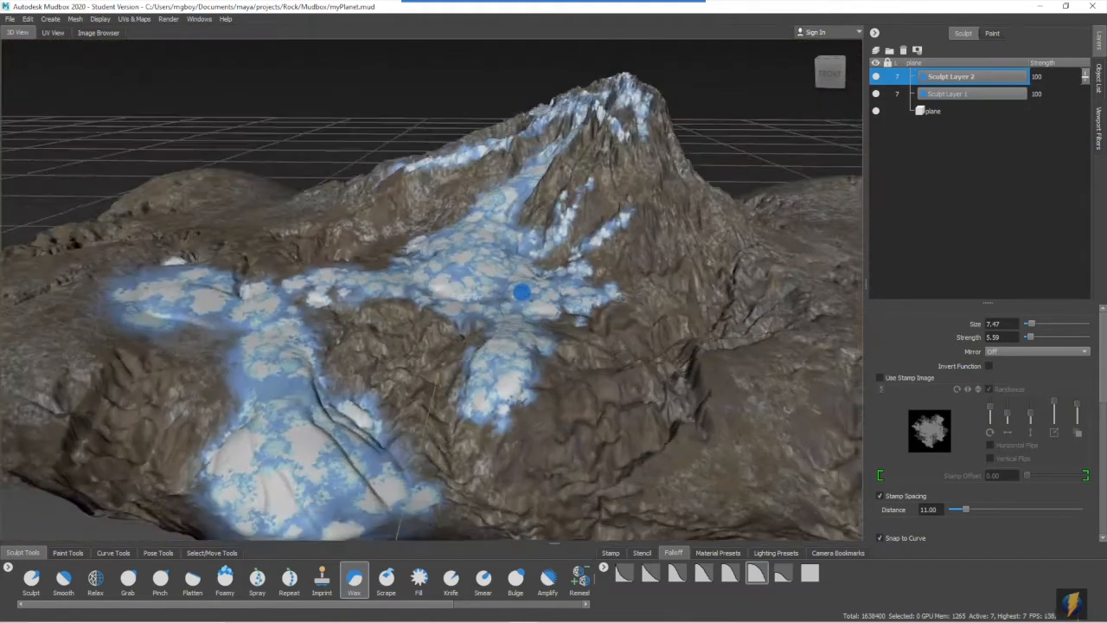
left_click_drag(522, 291, 554, 285, "alt")
right_click_drag(553, 284, 462, 269, "alt")
mouse_move(462, 269)
left_mouse_down("alt")
mouse_move(519, 271)
mouse_move(515, 285)
left_mouse_up("alt")
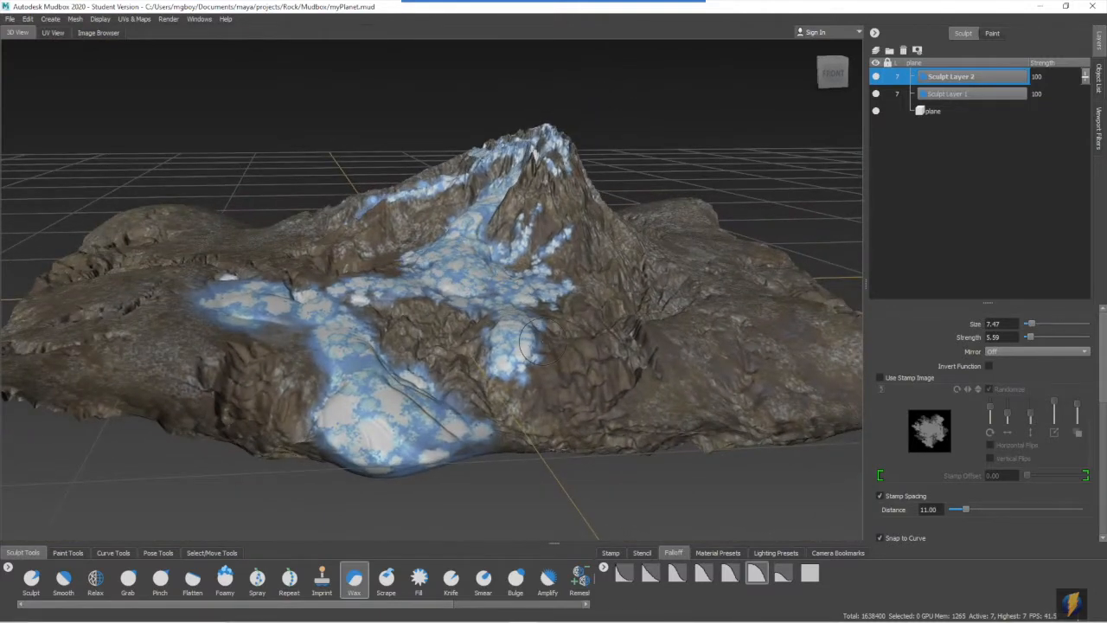
left_click_drag(523, 351, 572, 334, "alt")
mouse_move(485, 250)
middle_mouse_down()
mouse_move(192, 254)
mouse_move(226, 265)
mouse_move(805, 245)
mouse_move(423, 205)
mouse_move(749, 222)
mouse_move(481, 224)
mouse_move(726, 239)
mouse_move(49, 227)
mouse_move(200, 222)
mouse_move(40, 239)
mouse_move(240, 250)
mouse_move(663, 321)
mouse_move(631, 251)
middle_mouse_up()
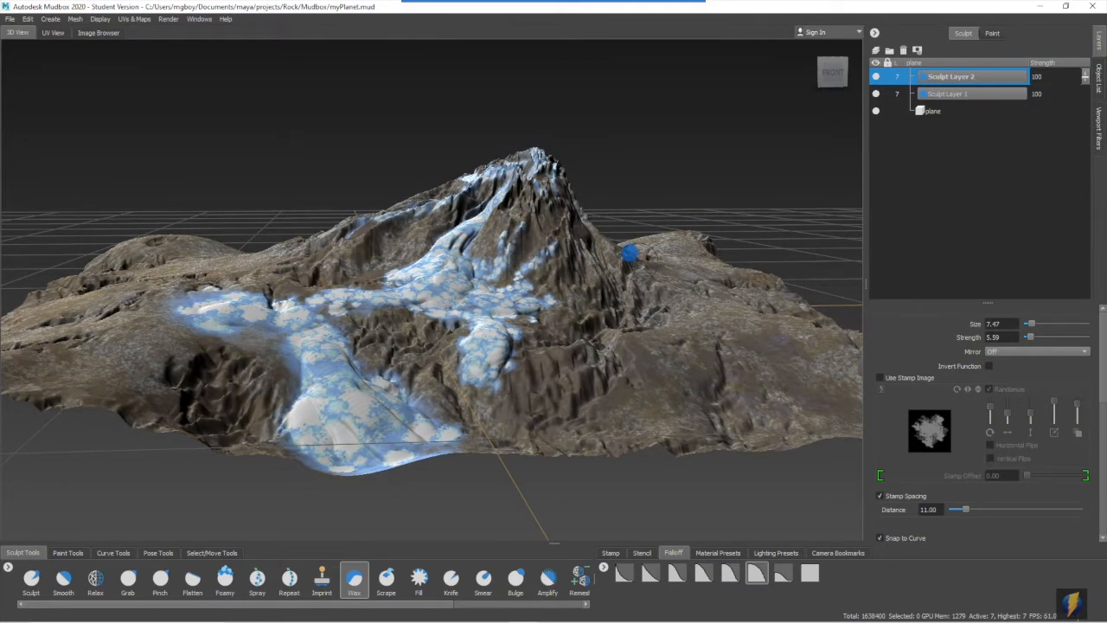
- Smooth the raised blue flow from the front edge up to the central gully with the Smooth tool at strength 83.33
left_click_drag(631, 251, 431, 374, "alt")
middle_click_drag(346, 528, 390, 371, "alt")
left_click(65, 579)
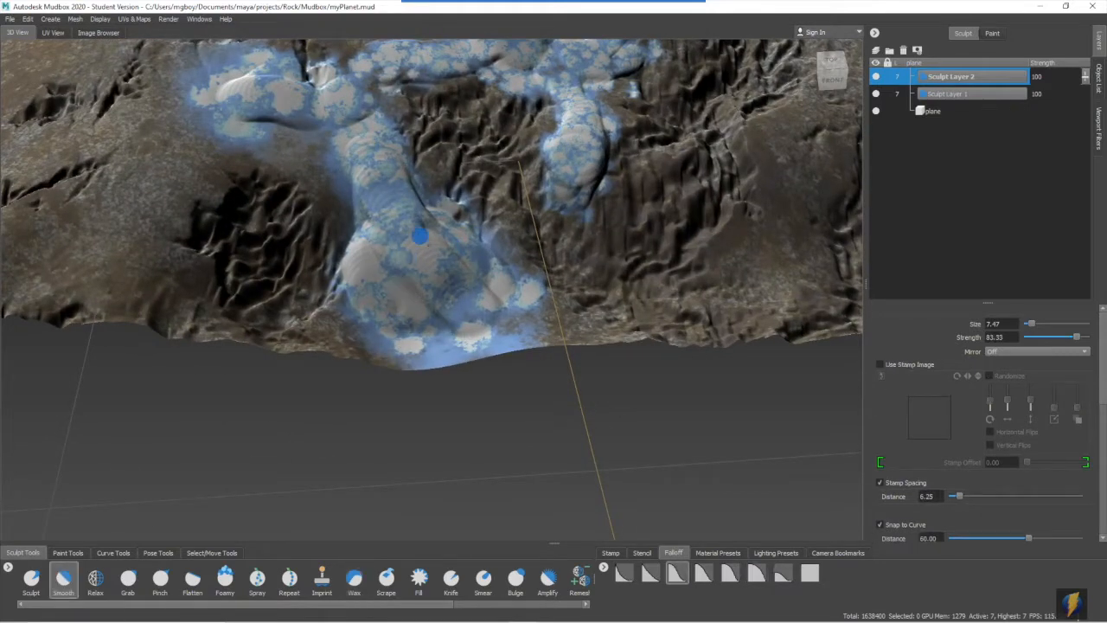
left_click_drag(475, 295, 386, 311, "alt")
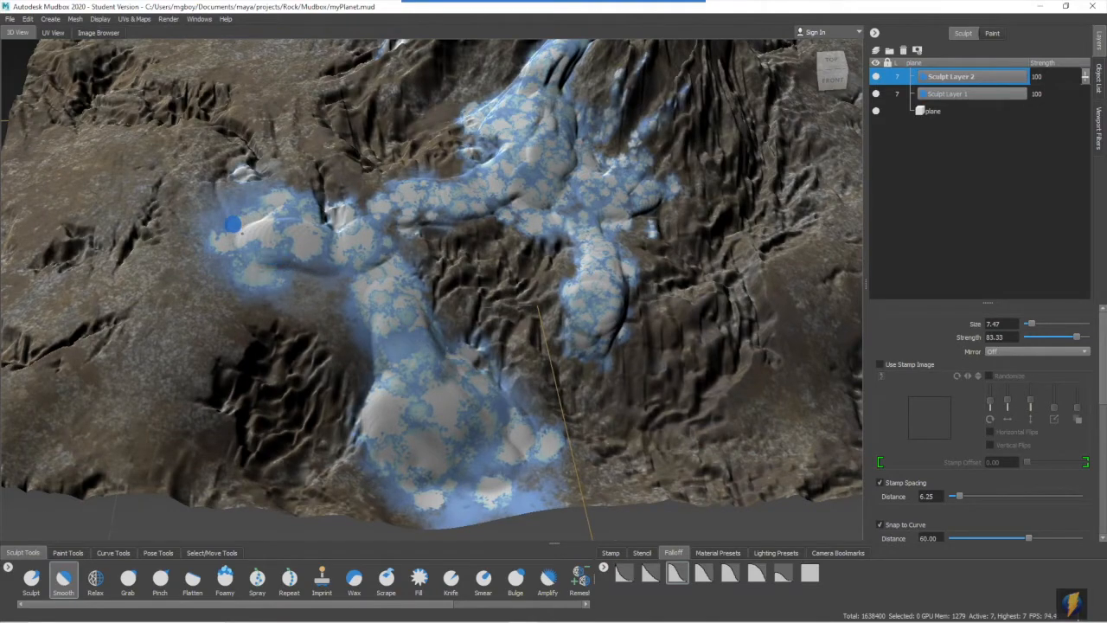
left_click_drag(525, 190, 449, 238, "alt")
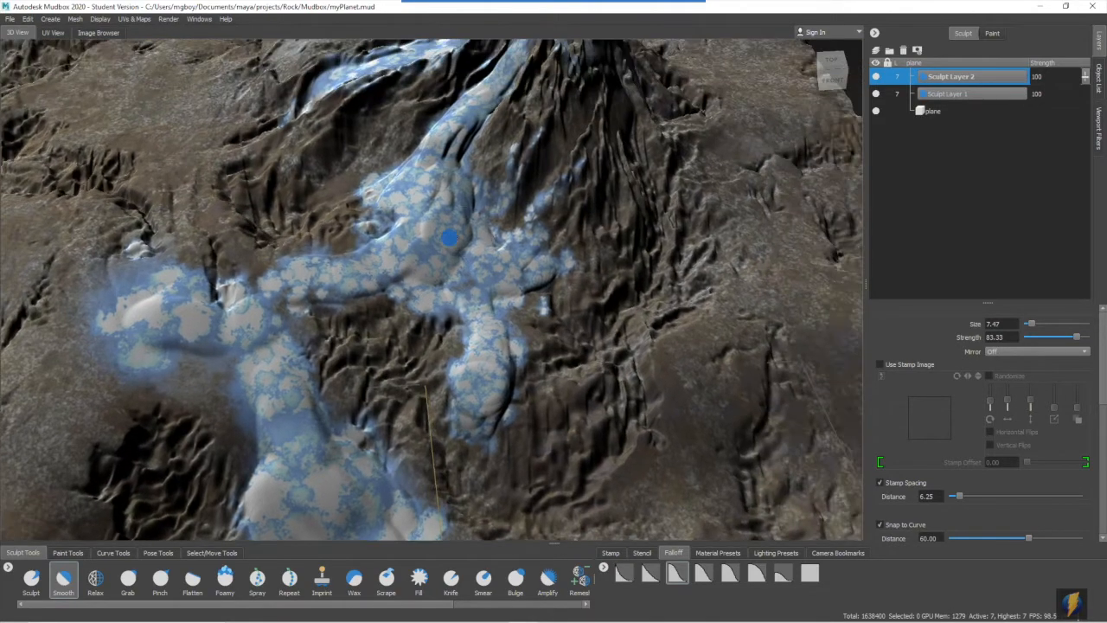
left_click_drag(462, 395, 408, 282, "alt")
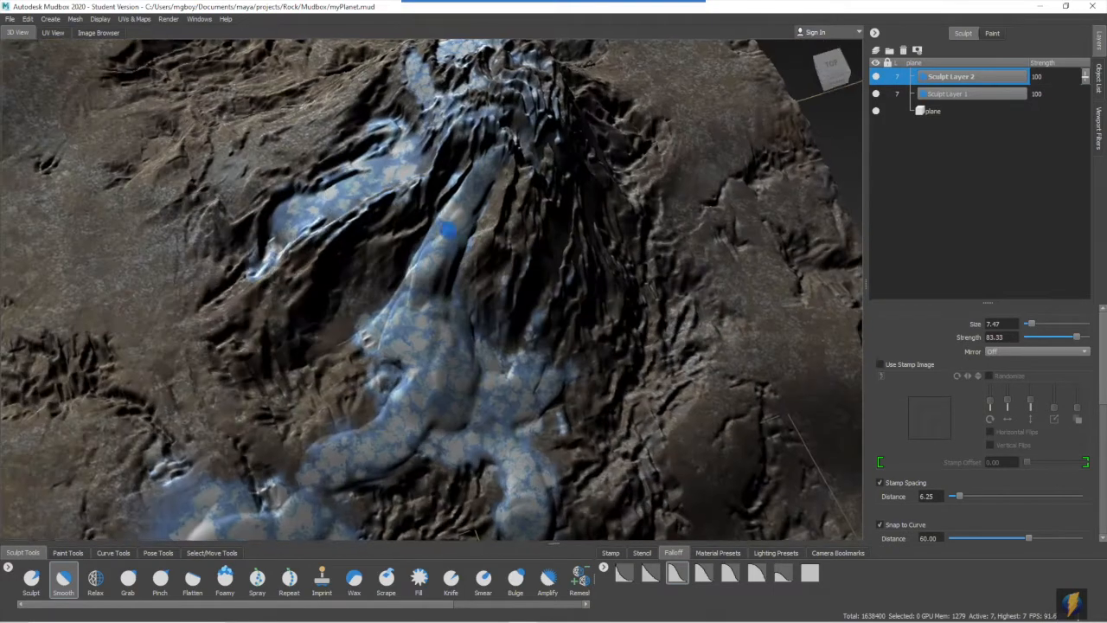
left_click_drag(453, 230, 422, 272, "alt")
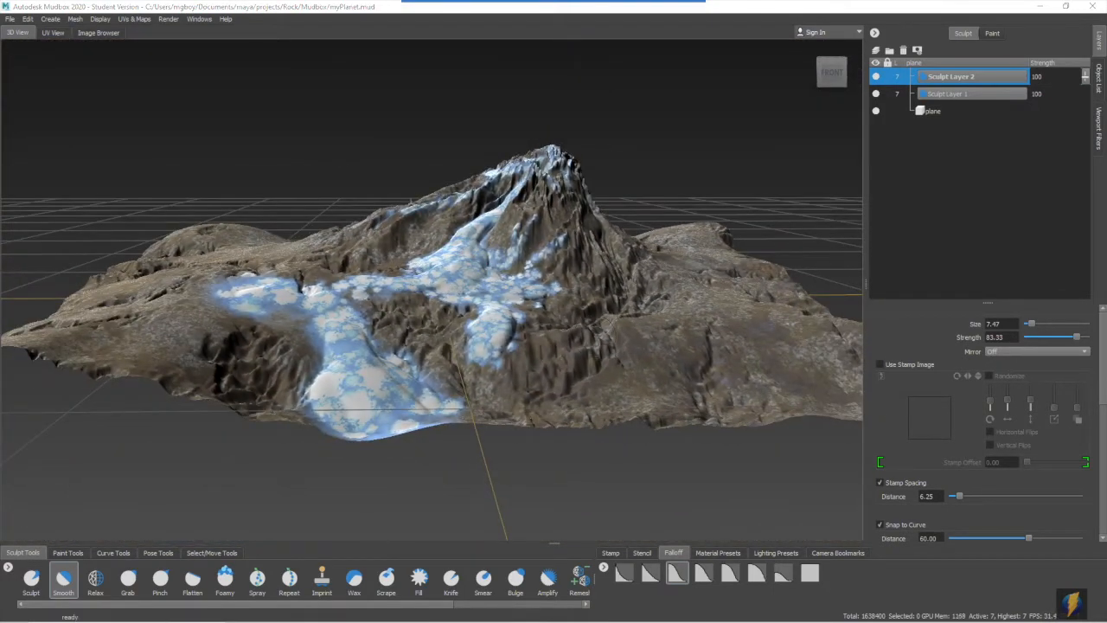
- Hide the mountain terrain and create a new plane mesh
scroll(433, 290, "down", 3)
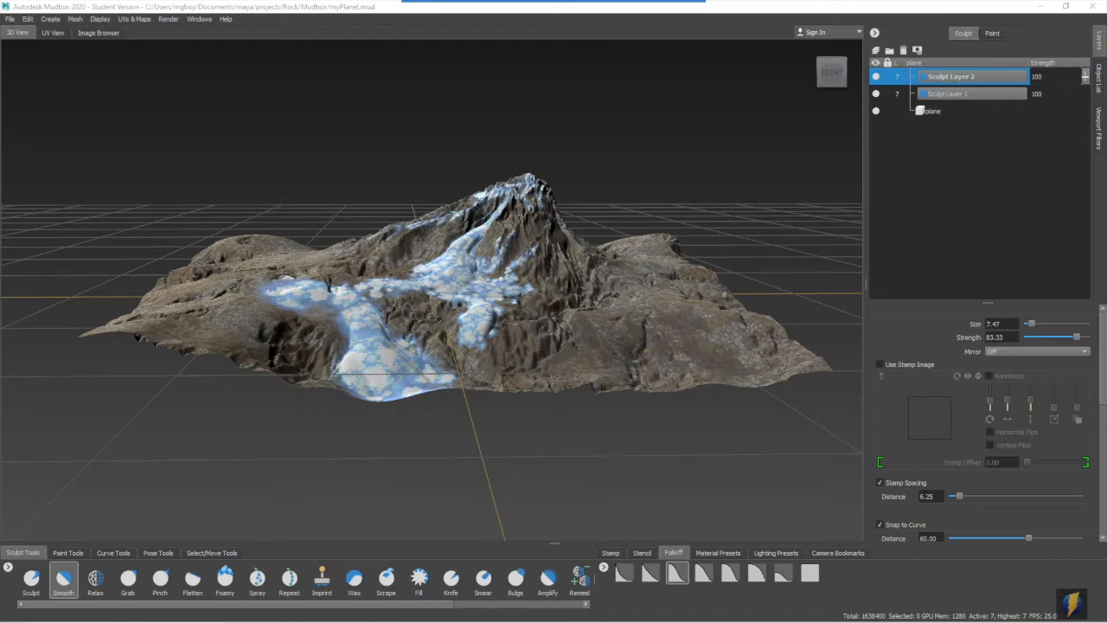
scroll(611, 324, "down", 2)
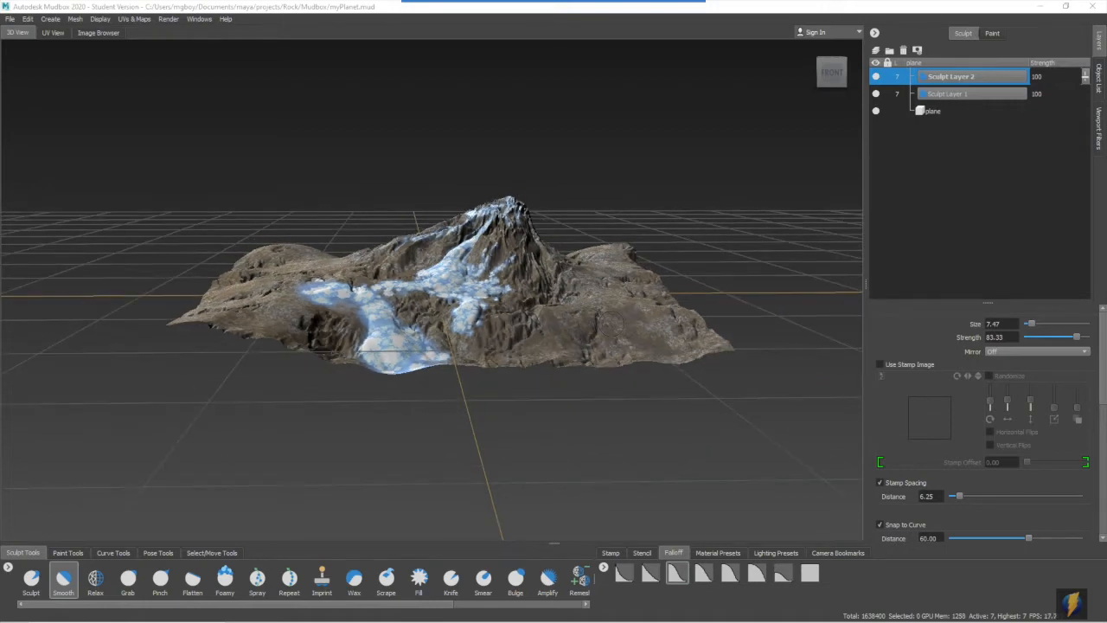
left_click(1100, 82)
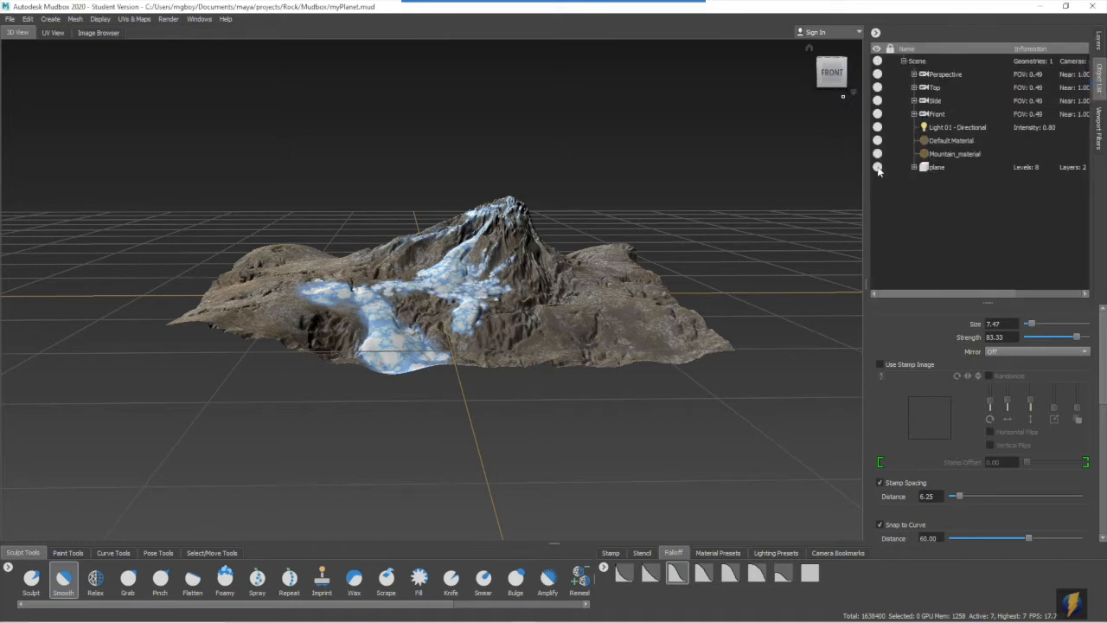
left_click(50, 19)
mouse_move(60, 32)
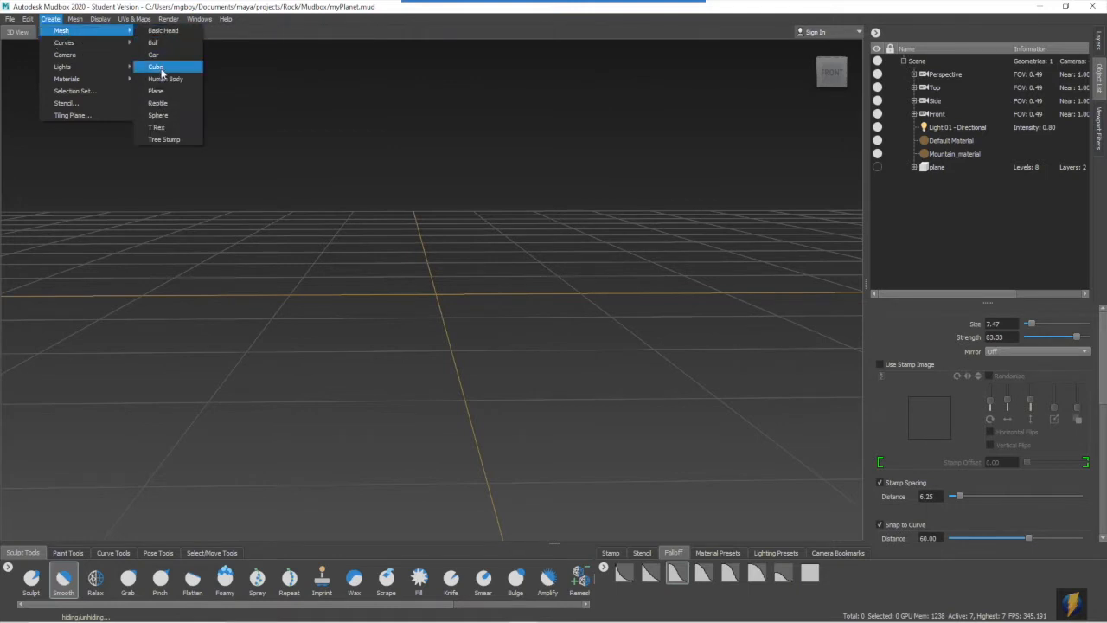
left_click(166, 90)
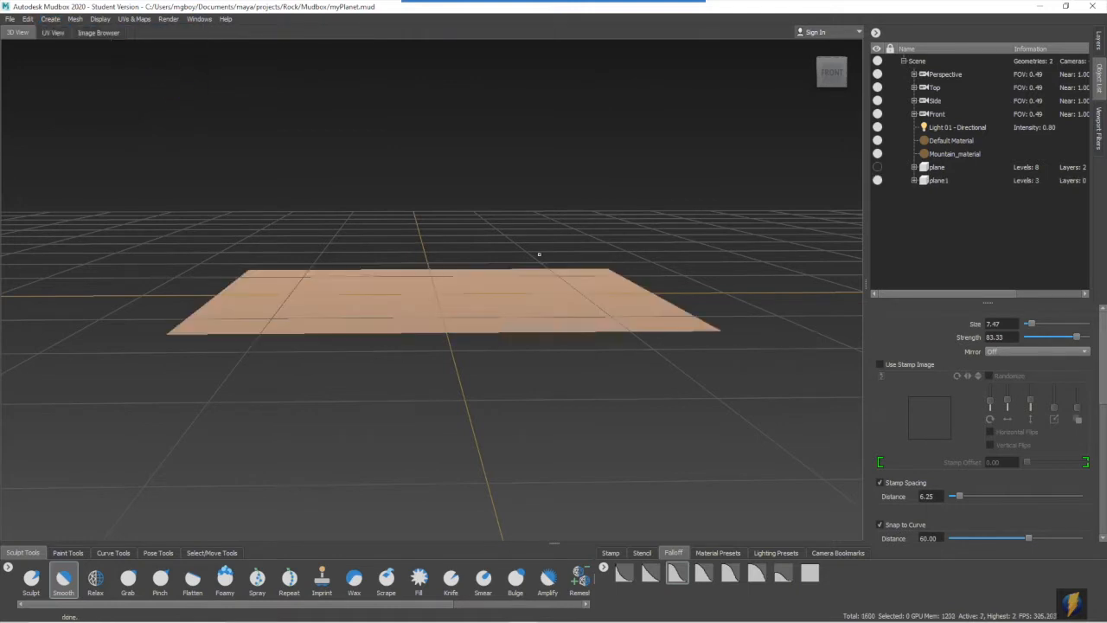
left_click_drag(540, 257, 548, 279, "alt")
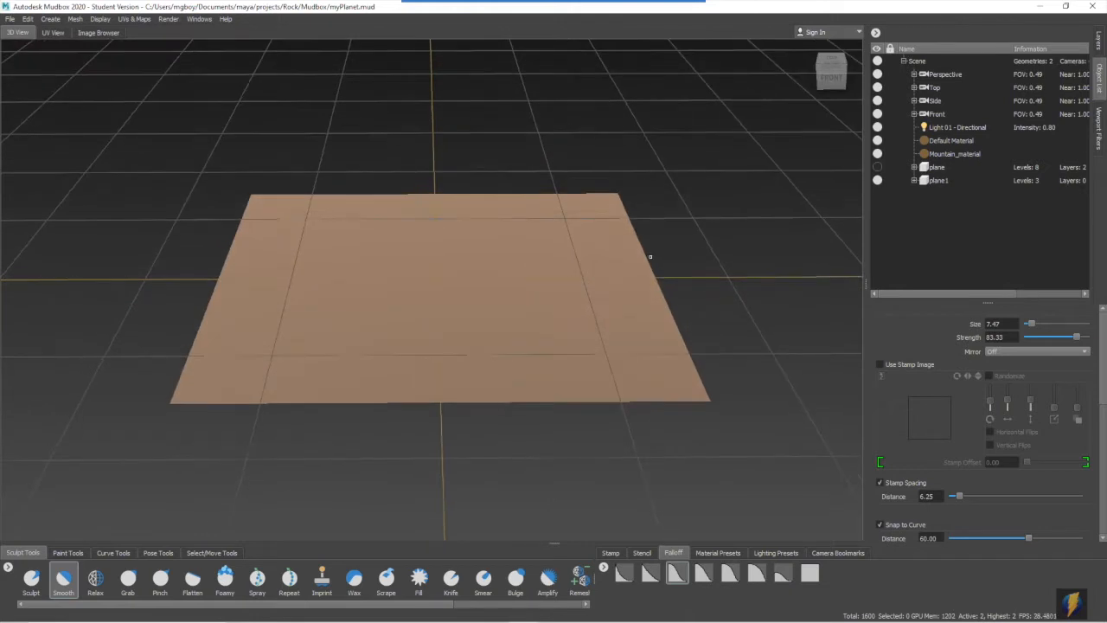
- Subdivide the new plane up to level 7 and add a sculpt layer to it
key("shift+d")
key("shift+d")
key("shift+d")
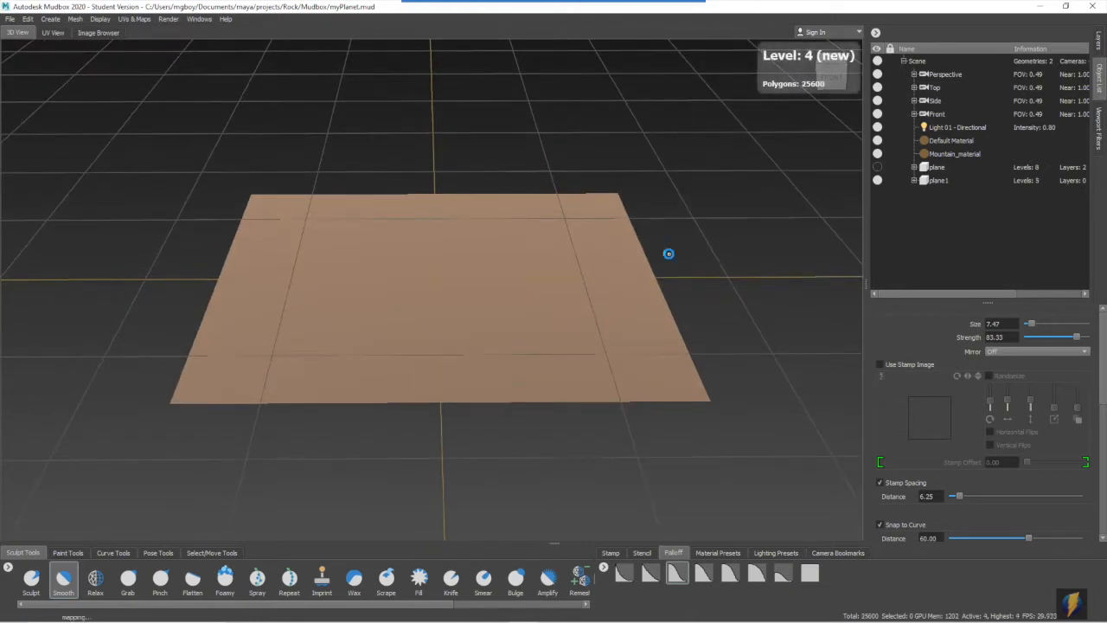
key("shift+d")
key("shift+d")
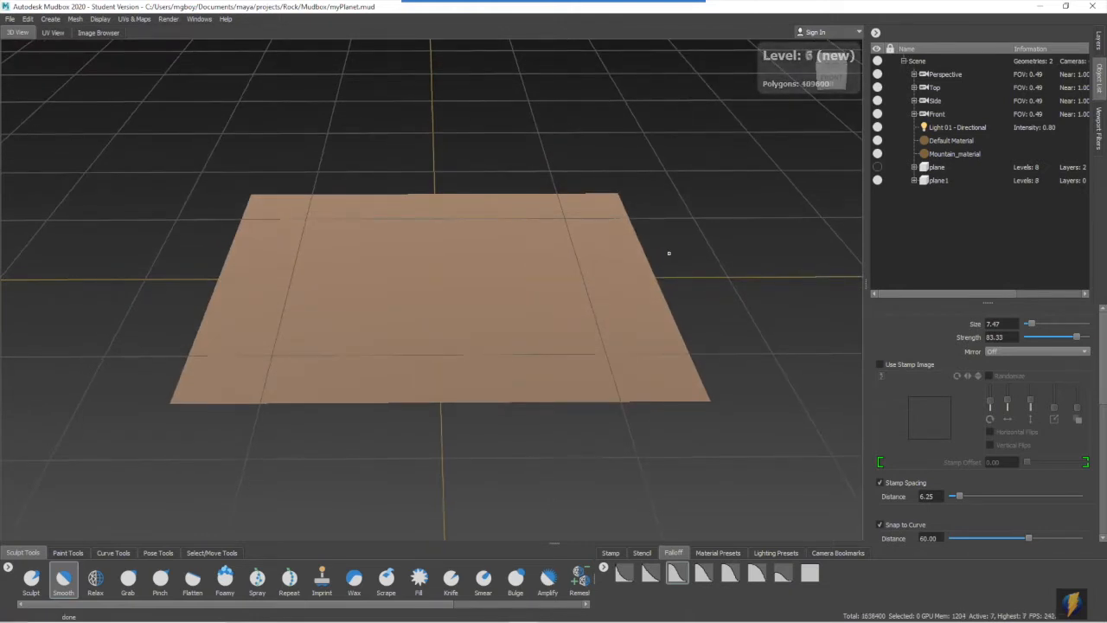
left_click(1098, 43)
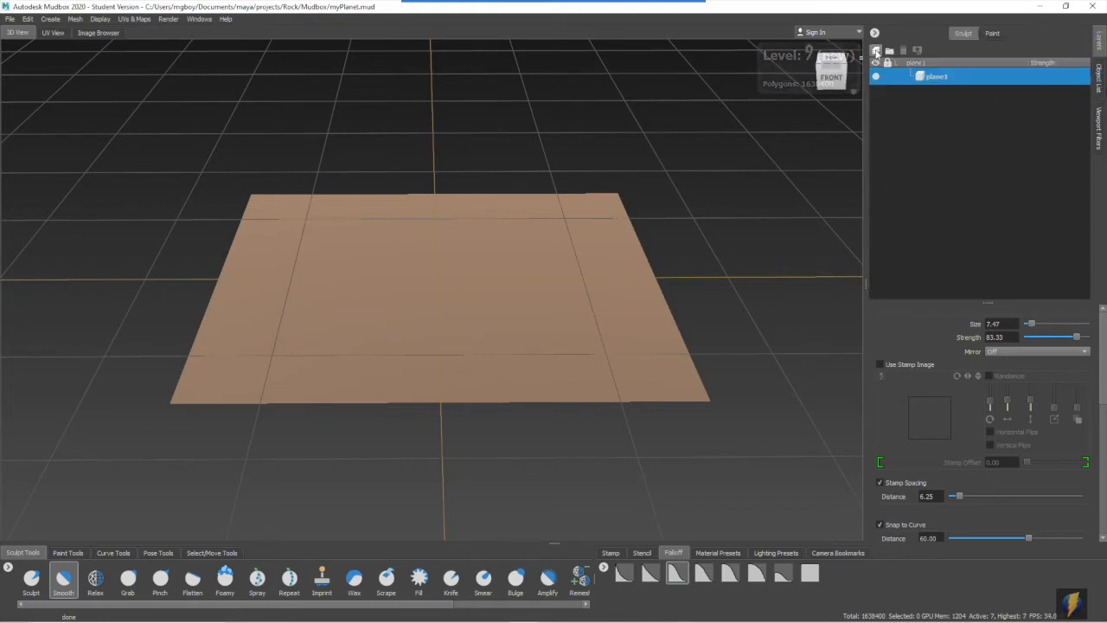
left_click(876, 51)
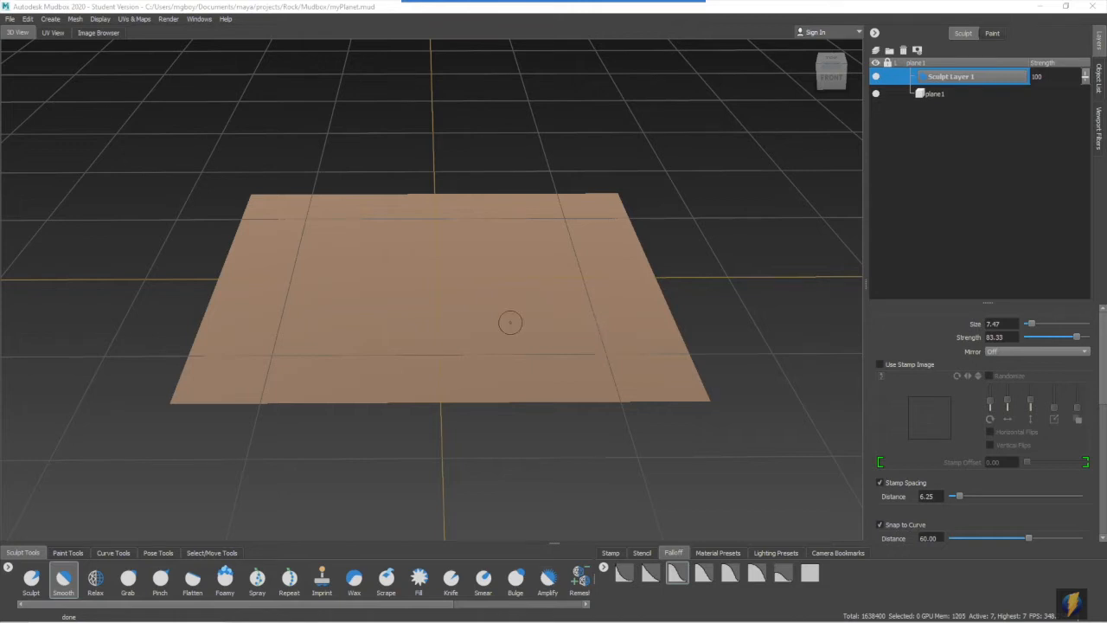
- Switch to the Sculpt tool and load the grey cracked rock texture as the stencil over the new plane
middle_click_drag(492, 313, 519, 294, "alt")
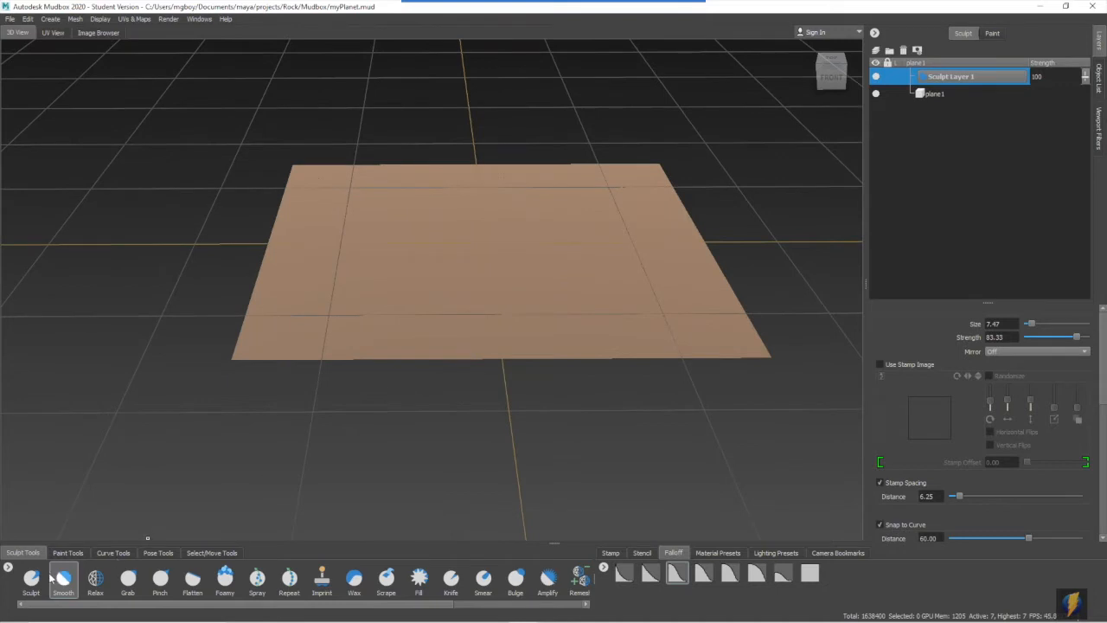
left_click(31, 579)
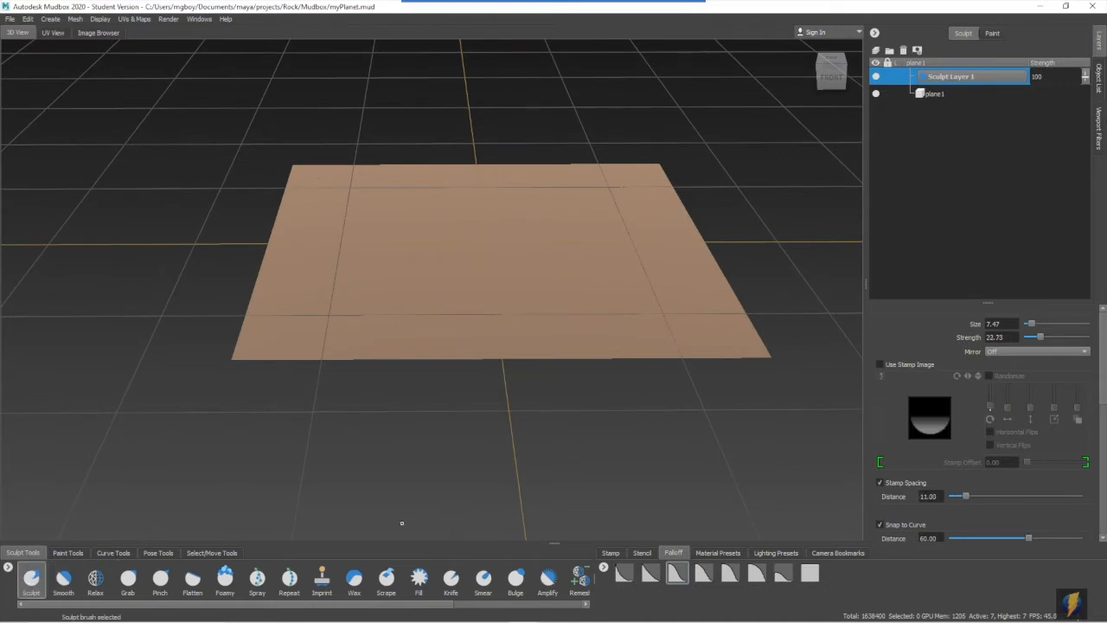
left_click(641, 553)
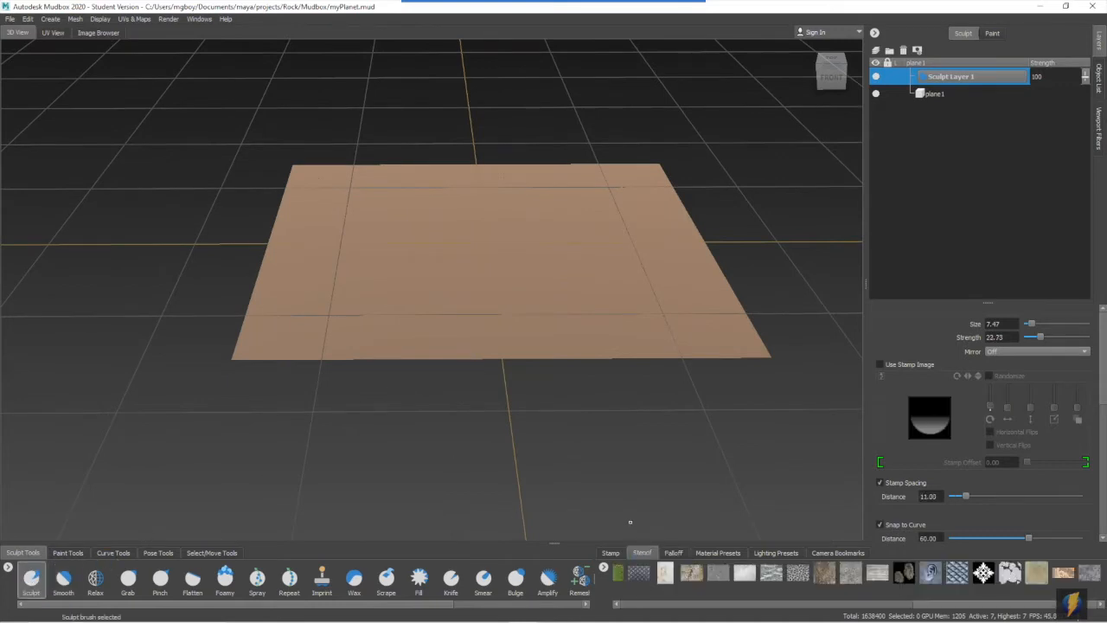
mouse_move(829, 604)
left_mouse_down()
mouse_move(917, 607)
mouse_move(817, 604)
left_mouse_up()
left_click(802, 574)
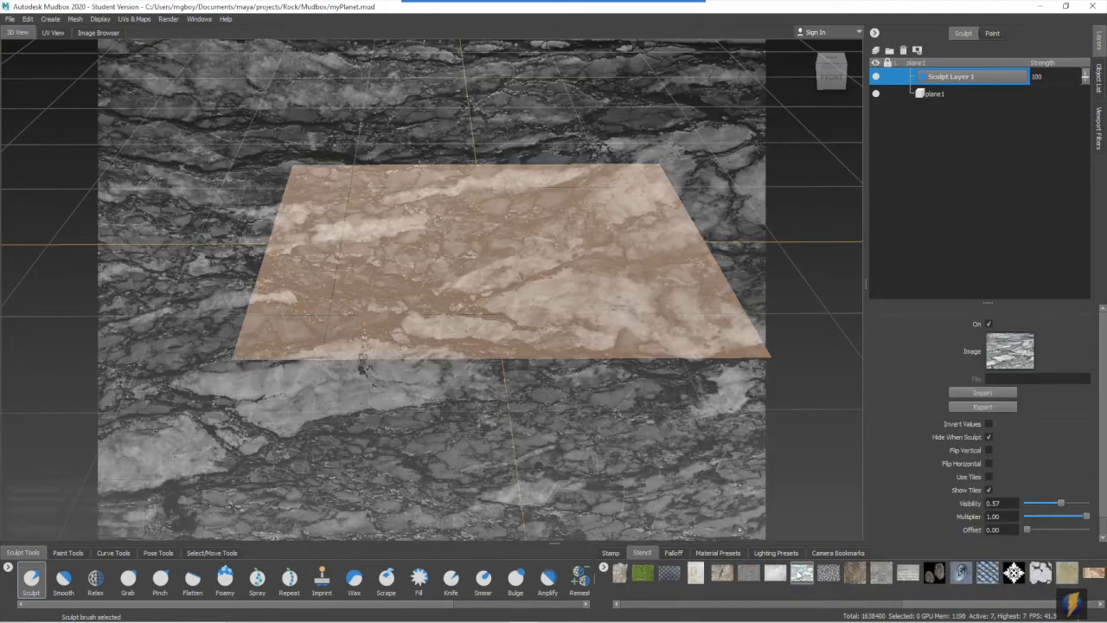
- Load the wispy white-veined stencil and sculpt its relief across the whole new plane
left_click_drag(925, 605, 833, 603)
left_click(734, 573)
left_click_drag(496, 268, 487, 361, "alt")
right_click_drag(415, 372, 455, 392, "alt")
mouse_move(478, 346)
left_mouse_down()
mouse_move(432, 176)
mouse_move(496, 351)
mouse_move(268, 436)
left_mouse_up()
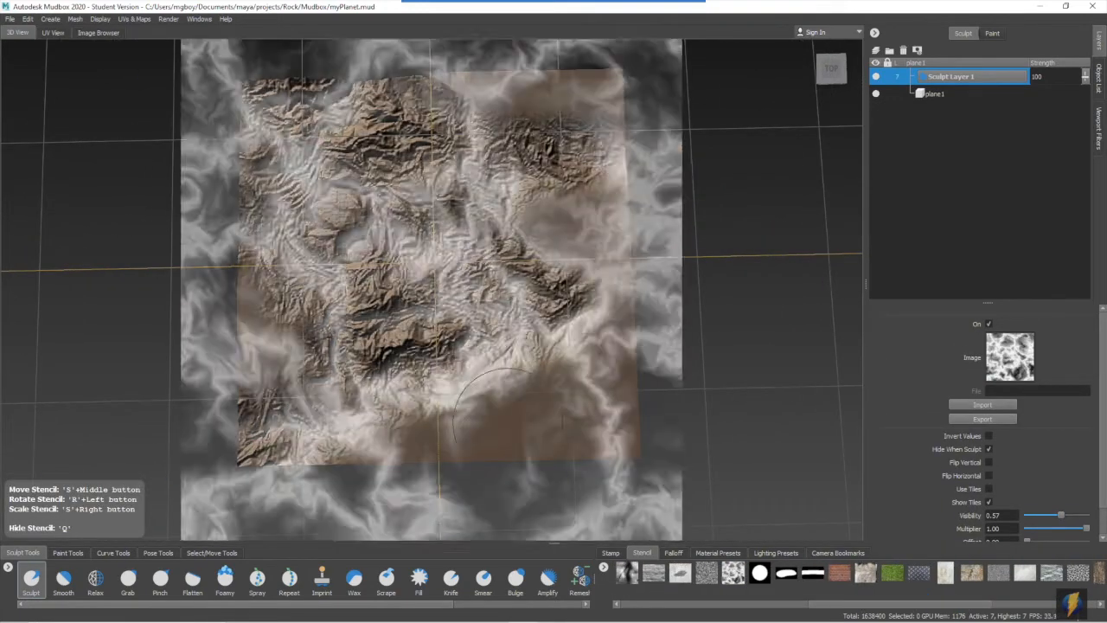
left_click_drag(372, 437, 627, 407)
mouse_move(709, 343)
left_mouse_down()
mouse_move(317, 101)
mouse_move(104, 465)
mouse_move(285, 381)
left_mouse_up()
mouse_move(286, 363)
left_mouse_down()
mouse_move(389, 35)
mouse_move(672, 475)
left_mouse_up()
- Hide the stencil and set Sculpt Layer 1's strength to 43
key("q")
left_click_drag(526, 450, 532, 320, "alt")
left_click_drag(1085, 77, 1076, 118)
left_click_drag(484, 277, 480, 346, "alt")
- Enable the layer mask on Sculpt Layer 1, choose the Mask tool and load the vertical streak stencil
left_click_drag(225, 604, 363, 604)
left_click(918, 51)
left_click(540, 586)
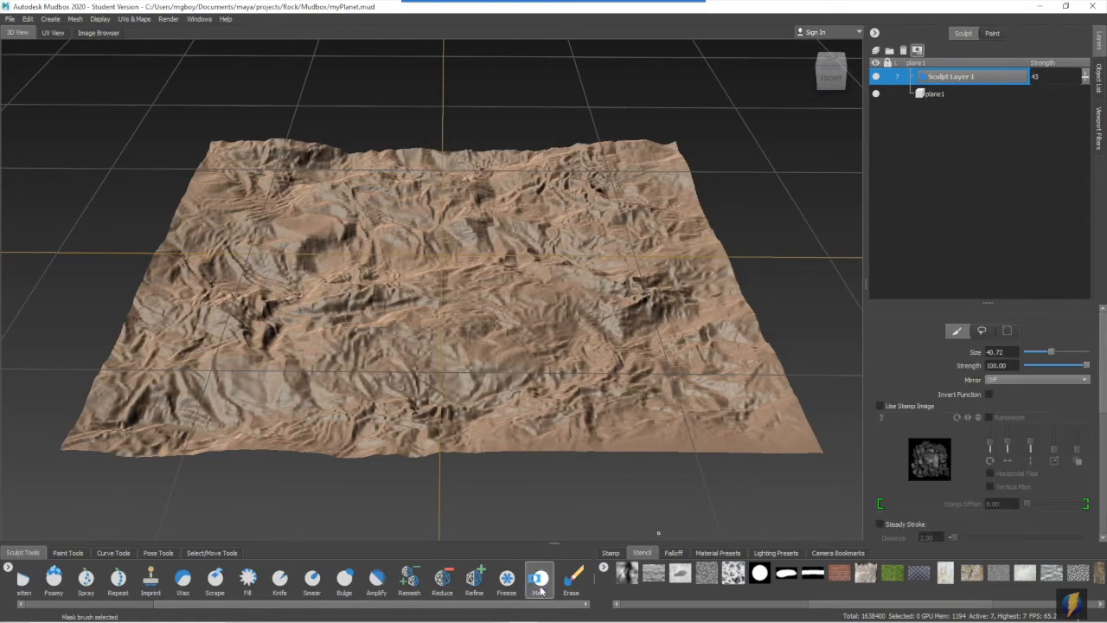
left_click_drag(519, 285, 519, 406, "alt")
left_click_drag(822, 603, 702, 606)
left_click(894, 574)
- Paint a ragged mask over the middle of the new plane through the vertical streak stencil, hiding the stencil for the final strokes
left_click_drag(530, 232, 536, 289, "alt")
mouse_move(528, 346)
left_mouse_down()
mouse_move(494, 148)
mouse_move(383, 251)
mouse_move(339, 459)
mouse_move(352, 436)
mouse_move(453, 389)
mouse_move(566, 240)
mouse_move(476, 62)
mouse_move(279, 191)
mouse_move(541, 144)
mouse_move(704, 542)
left_mouse_up()
middle_click_drag(605, 363, 682, 400, "alt")
key("q")
left_click_drag(657, 398, 644, 285, "alt")
right_click_drag(597, 338, 653, 346, "alt")
left_click_drag(653, 346, 577, 351, "alt")
right_click_drag(577, 350, 433, 302, "alt")
left_click_drag(432, 303, 442, 359, "alt")
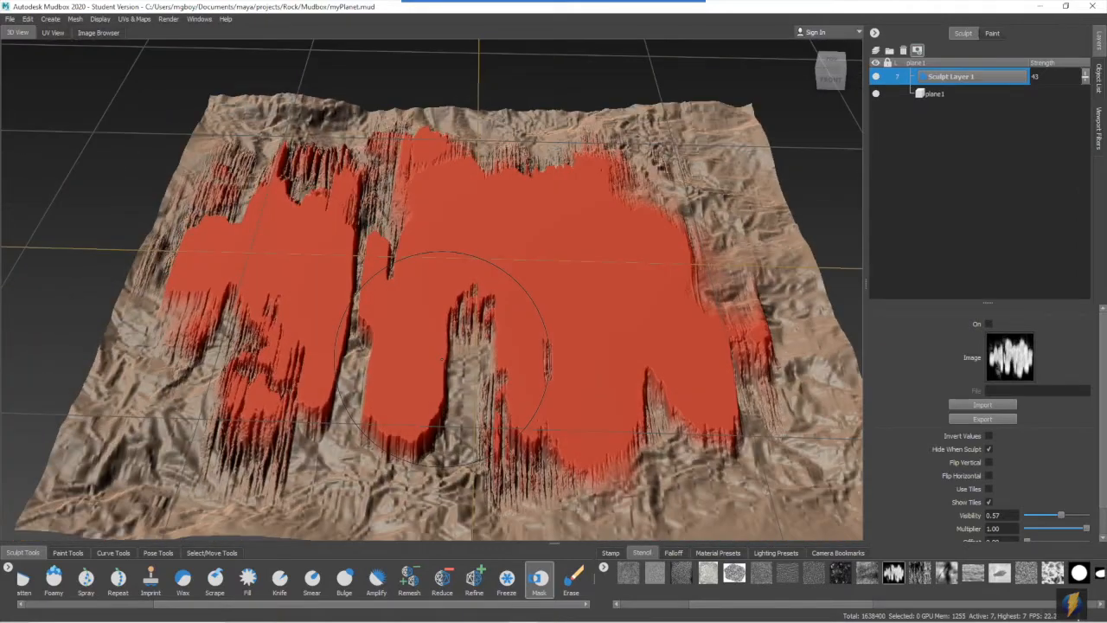
right_click_drag(725, 328, 670, 303, "alt")
left_click_drag(602, 212, 655, 211, "alt")
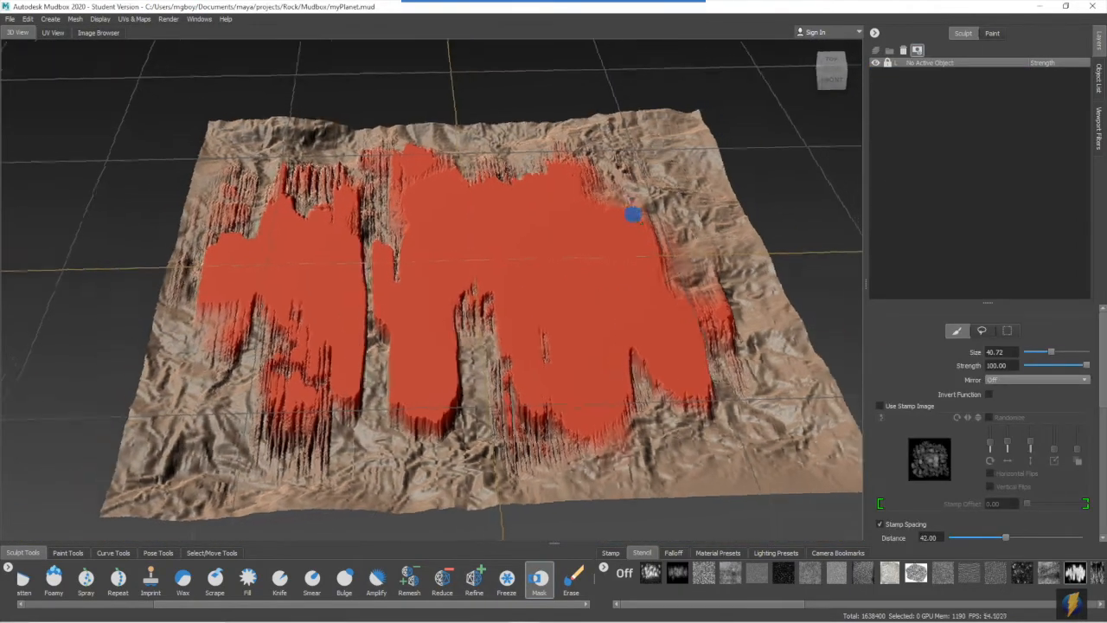
- Clear the plane selection and flood the mask over all of Sculpt Layer 1 with the Mask tool
left_click(1098, 78)
left_click(939, 179)
left_click(1098, 41)
left_click(27, 19)
left_click(52, 94)
left_click(539, 580)
scroll(978, 471, "down", 6)
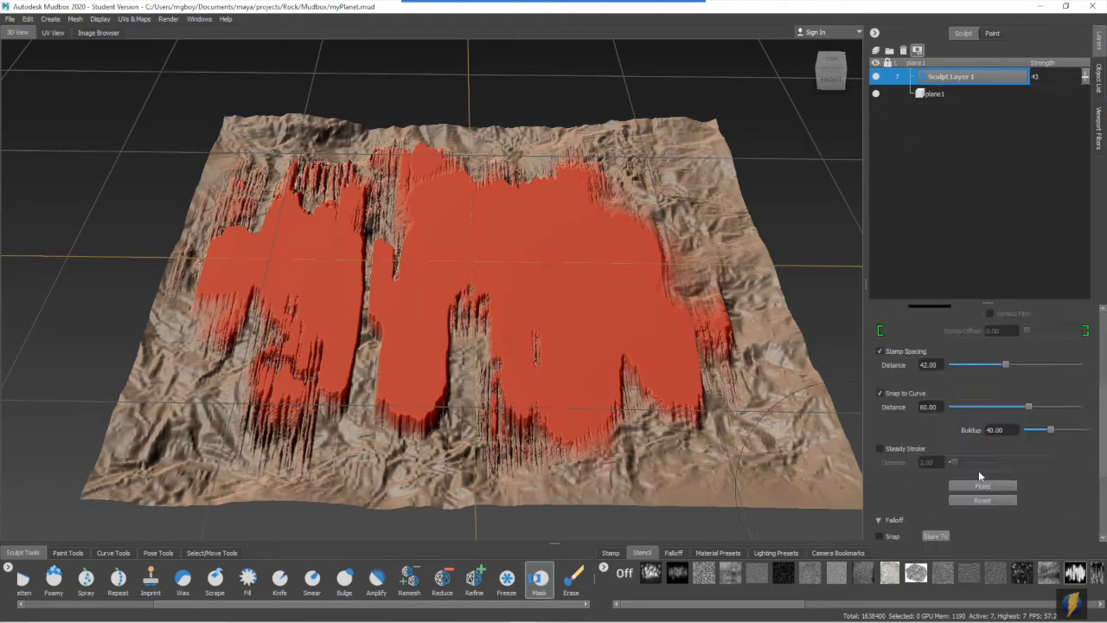
left_click(995, 348)
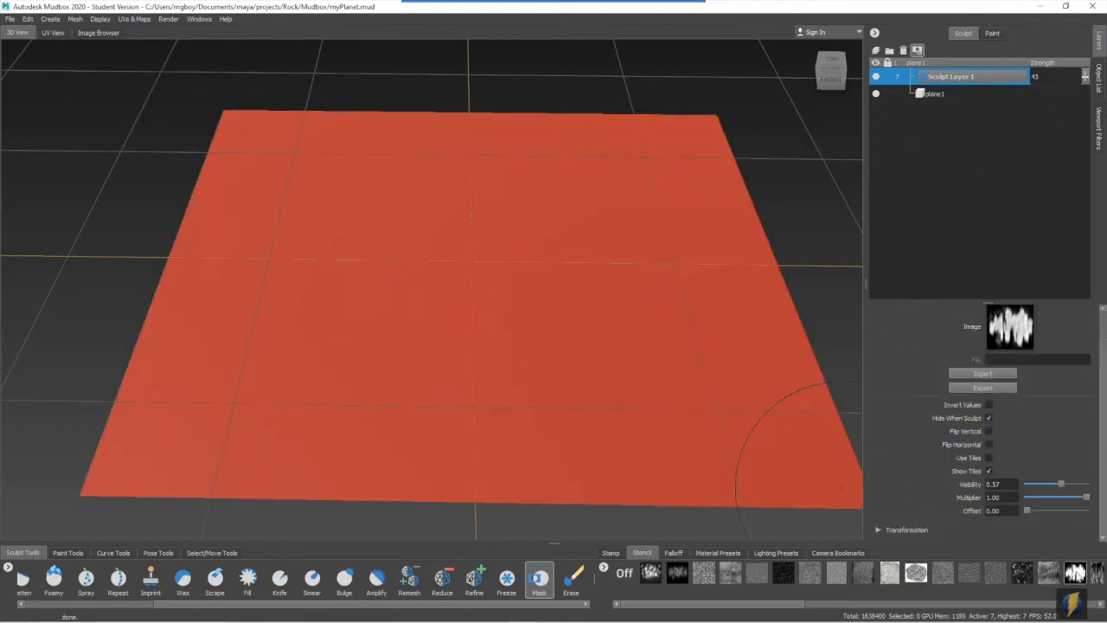
- Erase the mask across the middle of the plane through the vertical streak stencil
left_click(1074, 574)
left_click_drag(578, 281, 553, 330, "alt")
right_click_drag(551, 329, 593, 319, "alt")
mouse_move(554, 278)
left_mouse_down("ctrl")
mouse_move(448, 381)
mouse_move(283, 114)
mouse_move(414, 503)
mouse_move(605, 252)
mouse_move(250, 227)
mouse_move(476, 248)
mouse_move(692, 195)
mouse_move(562, 97)
mouse_move(417, 130)
left_mouse_up("ctrl")
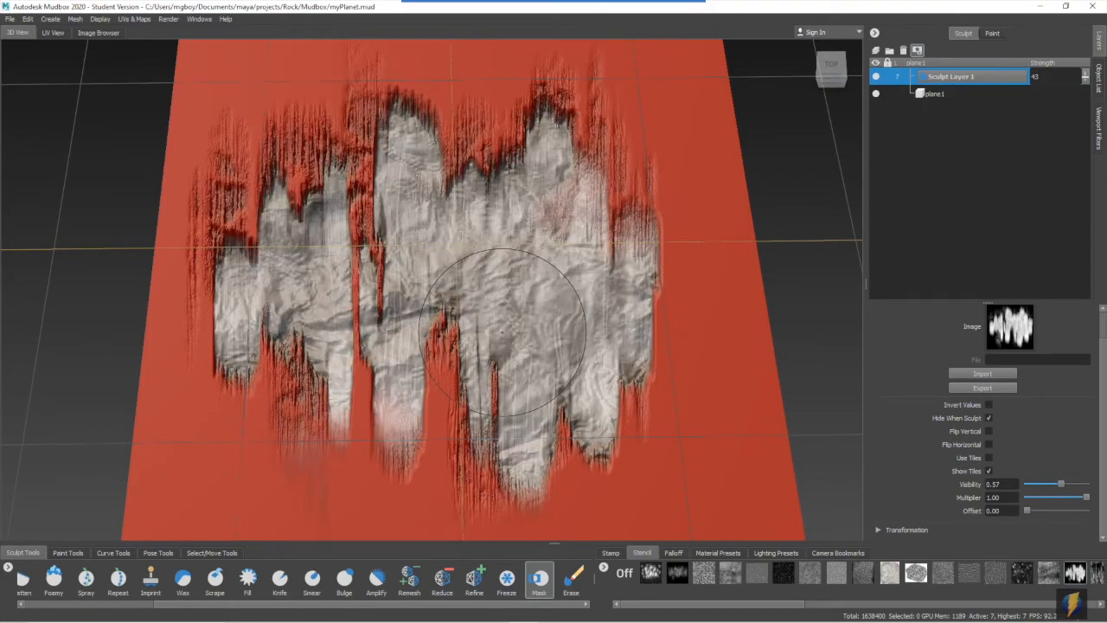
- Hide the stencil, leave layer mask editing and set Sculpt Layer 1's strength to 23
key("q")
left_click_drag(541, 393, 523, 323, "alt")
right_click_drag(524, 323, 606, 303, "alt")
left_click_drag(606, 302, 605, 268, "alt")
left_click(918, 50)
right_click_drag(616, 226, 593, 224, "alt")
left_click_drag(593, 225, 562, 221, "alt")
mouse_move(562, 220)
right_mouse_down("alt")
mouse_move(638, 216)
mouse_move(571, 212)
right_mouse_up("alt")
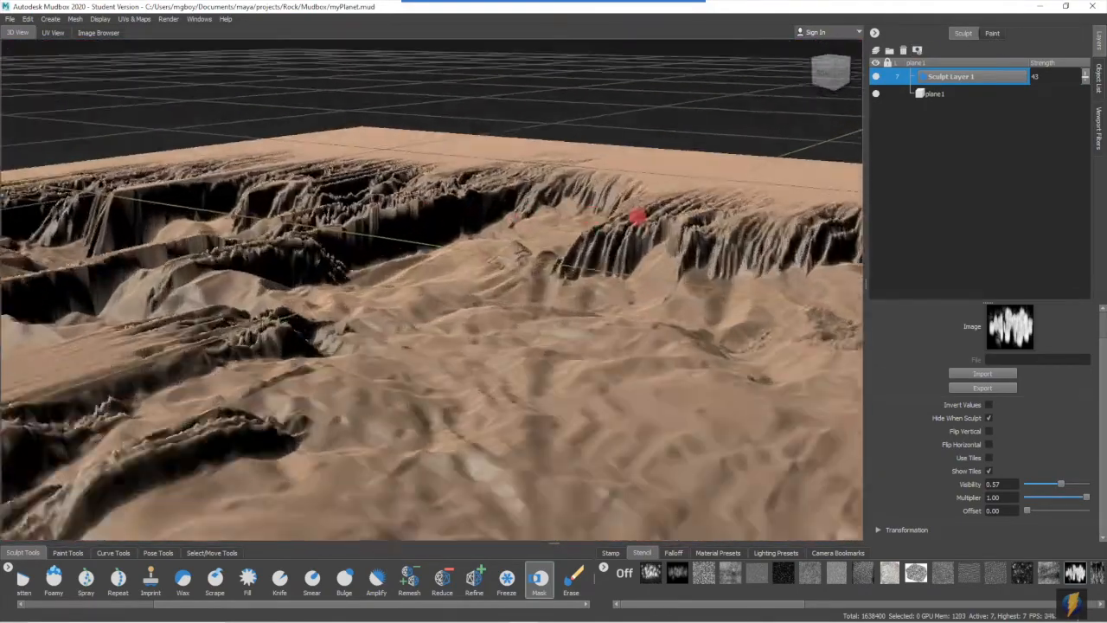
left_click_drag(1085, 76, 1087, 87)
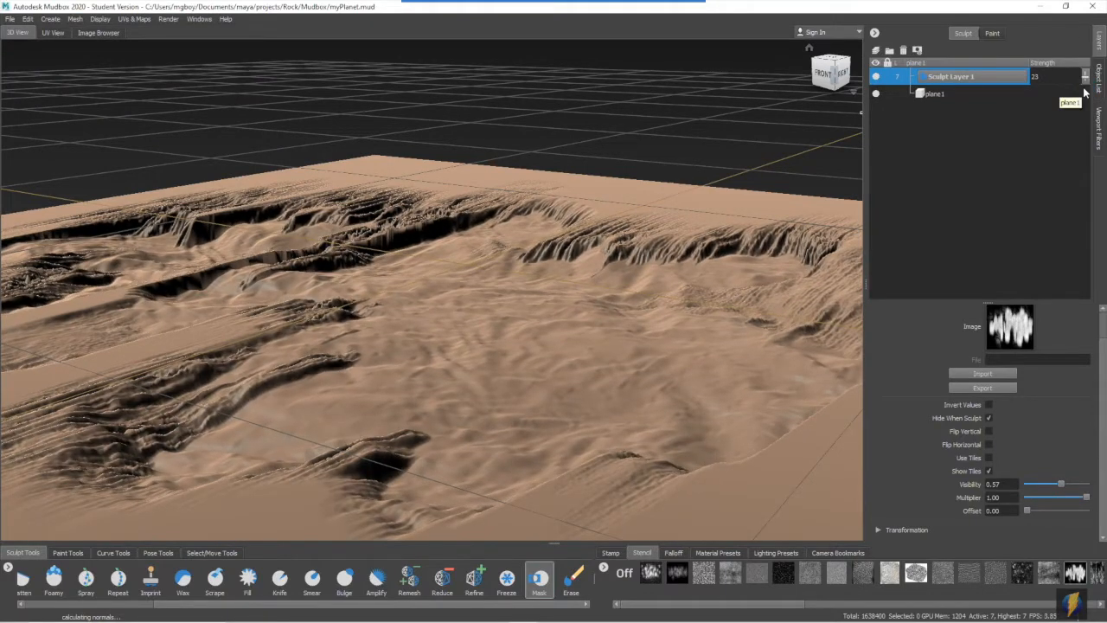
right_click(1074, 608)
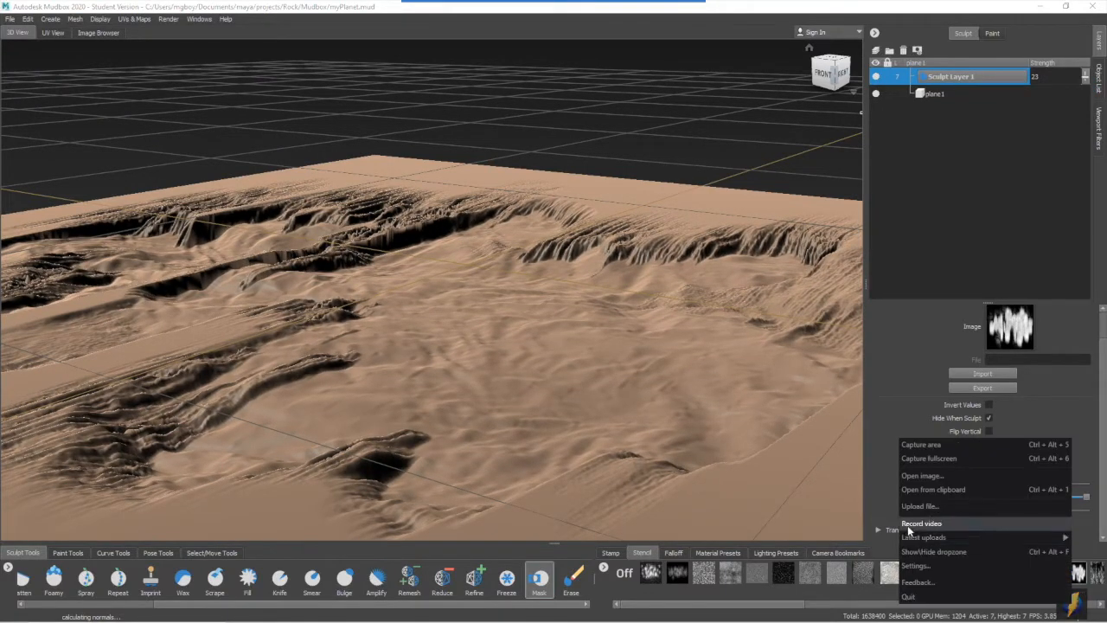
left_click(499, 25)
scroll(471, 387, "down", 3)
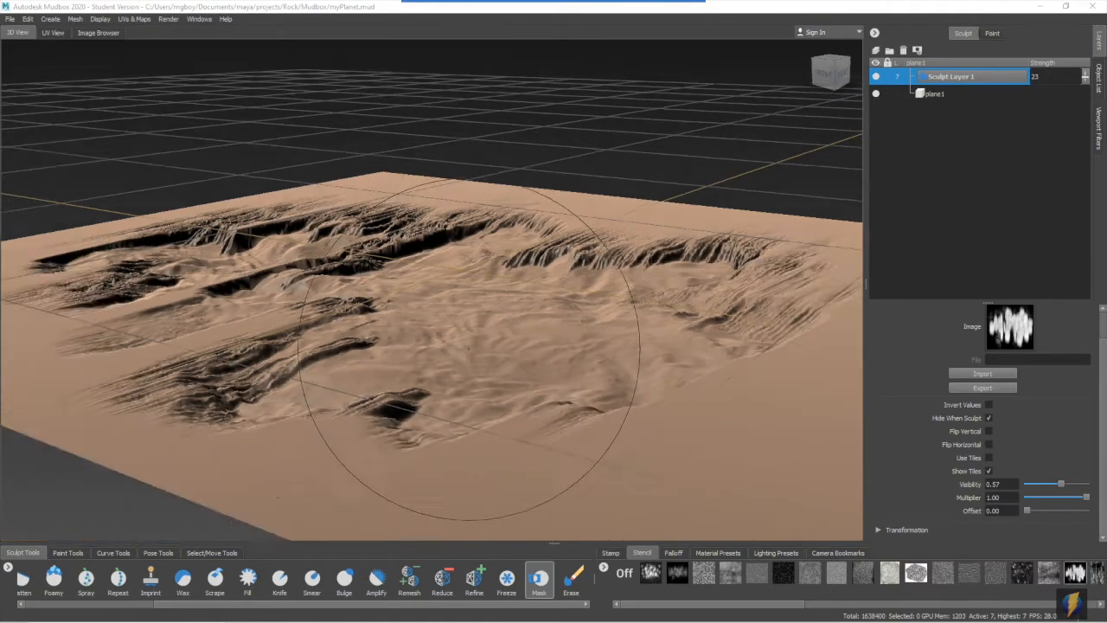
left_click_drag(502, 344, 553, 375, "alt")
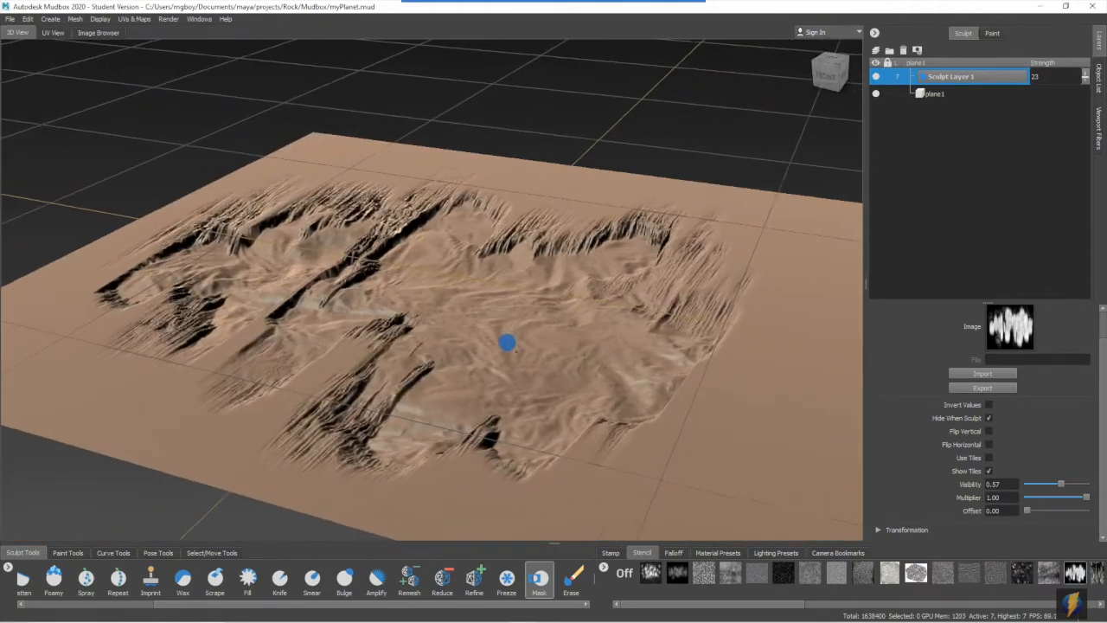
- Unhide the mountain terrain so it appears together with the new plane
left_click(1100, 87)
left_click(879, 169)
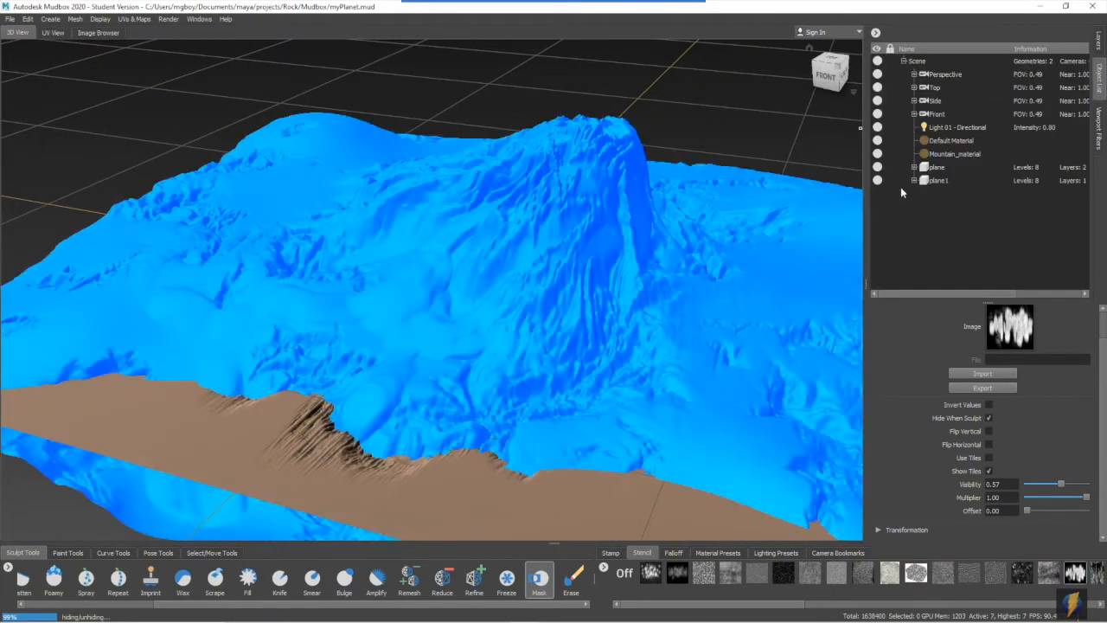
right_click_drag(655, 260, 356, 230, "alt")
left_click_drag(355, 231, 429, 216, "alt")
right_click_drag(380, 280, 543, 226, "alt")
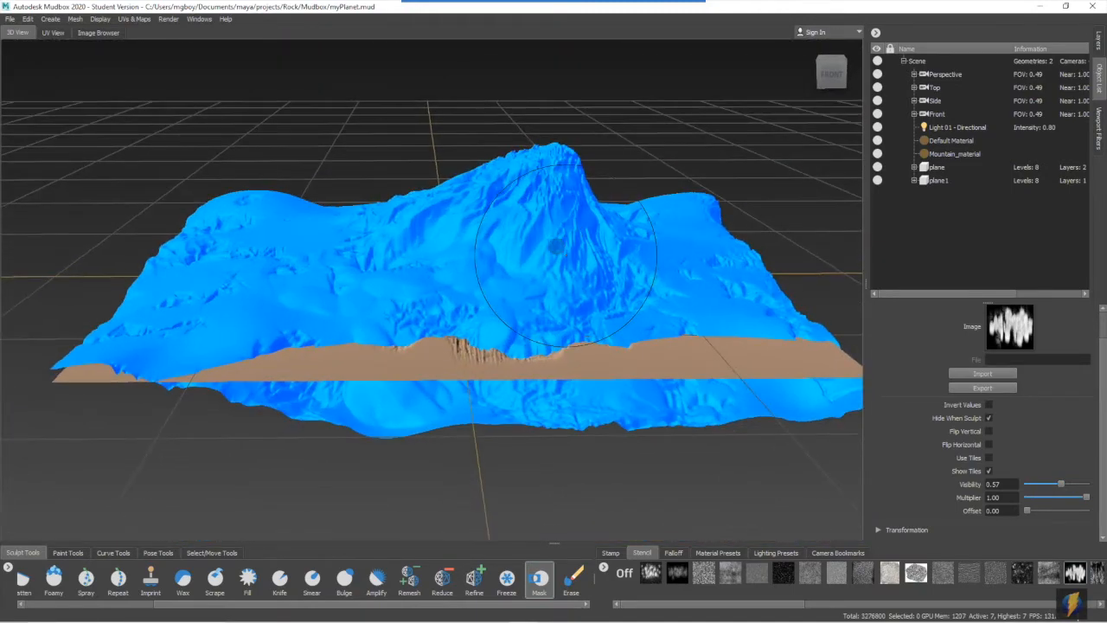
left_click_drag(519, 251, 512, 231, "alt")
right_click_drag(467, 254, 533, 242, "alt")
left_click_drag(508, 252, 514, 264, "alt")
right_click_drag(588, 242, 628, 202, "alt")
right_click(673, 148)
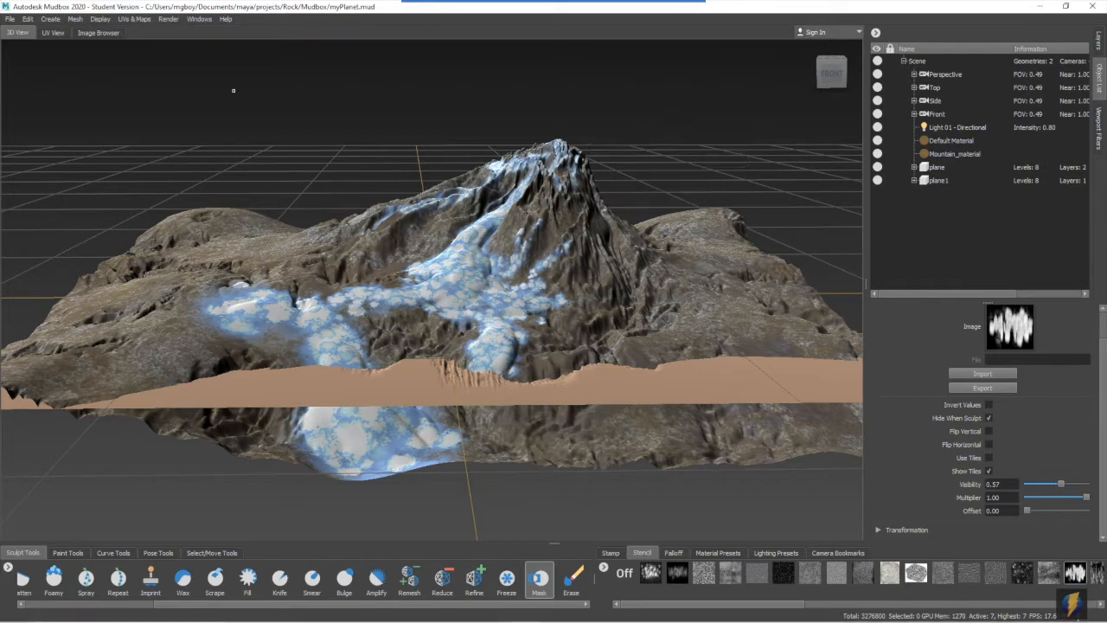
- Create a camera and rename it MyRenderCamera
left_click(47, 19)
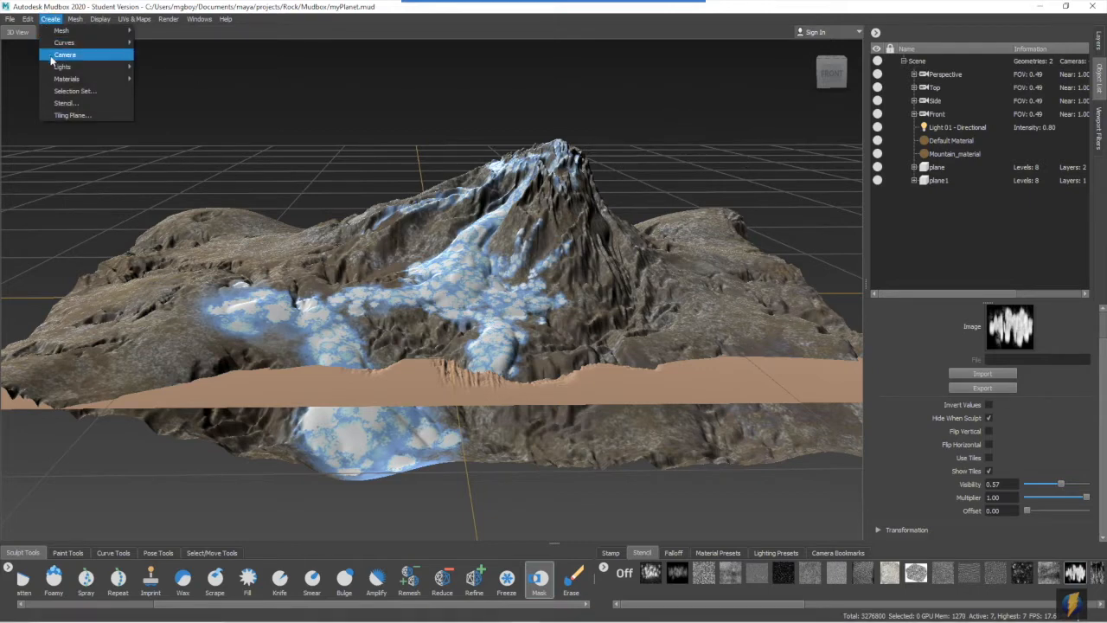
left_click(62, 55)
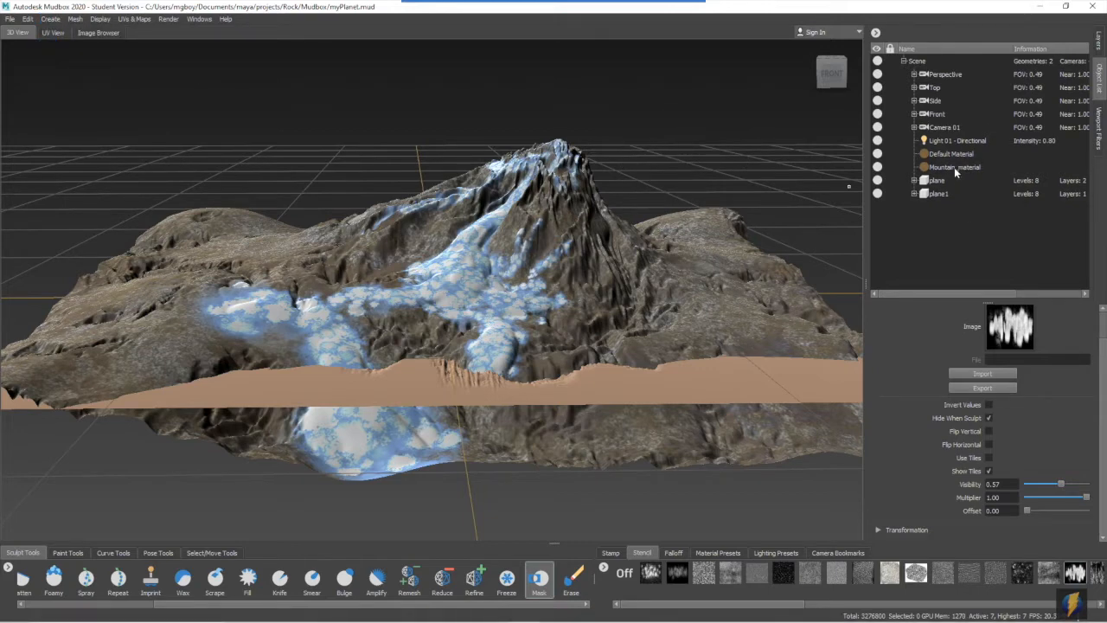
left_click(945, 128)
left_click(950, 319)
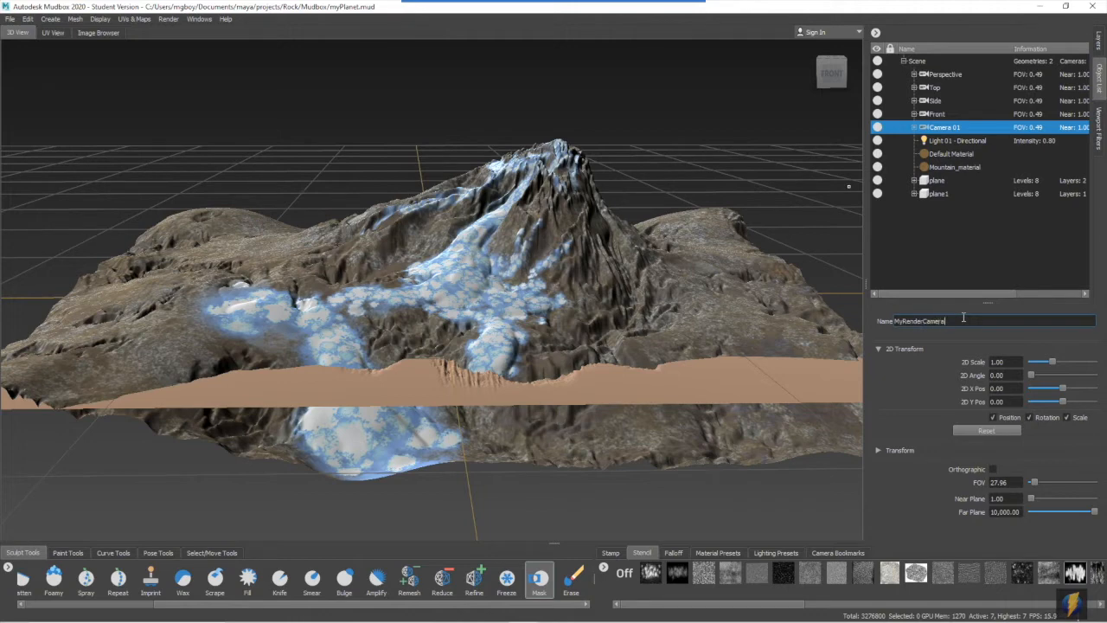
key("Return")
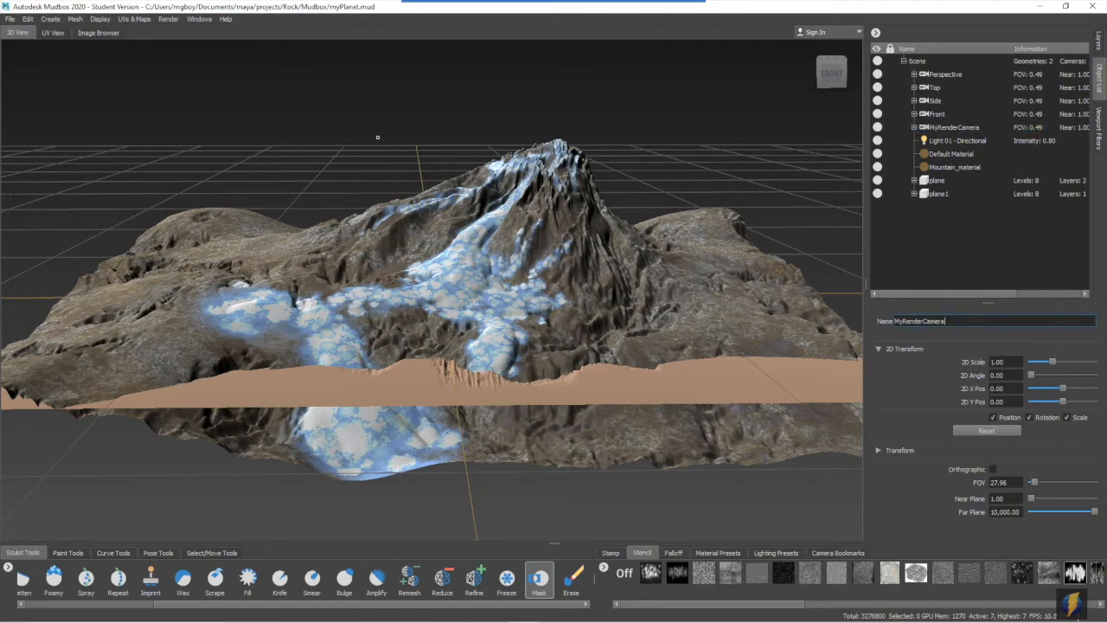
- Examine the mountain and the overlapping new plane from several distances in a low frontal view
right_click_drag(382, 140, 420, 182)
mouse_move(569, 317)
left_mouse_down("alt")
mouse_move(573, 295)
mouse_move(513, 297)
mouse_move(534, 301)
mouse_move(550, 273)
mouse_move(539, 267)
mouse_move(524, 289)
left_mouse_up("alt")
middle_click_drag(524, 290, 533, 293, "alt")
left_click_drag(533, 303, 533, 301, "alt")
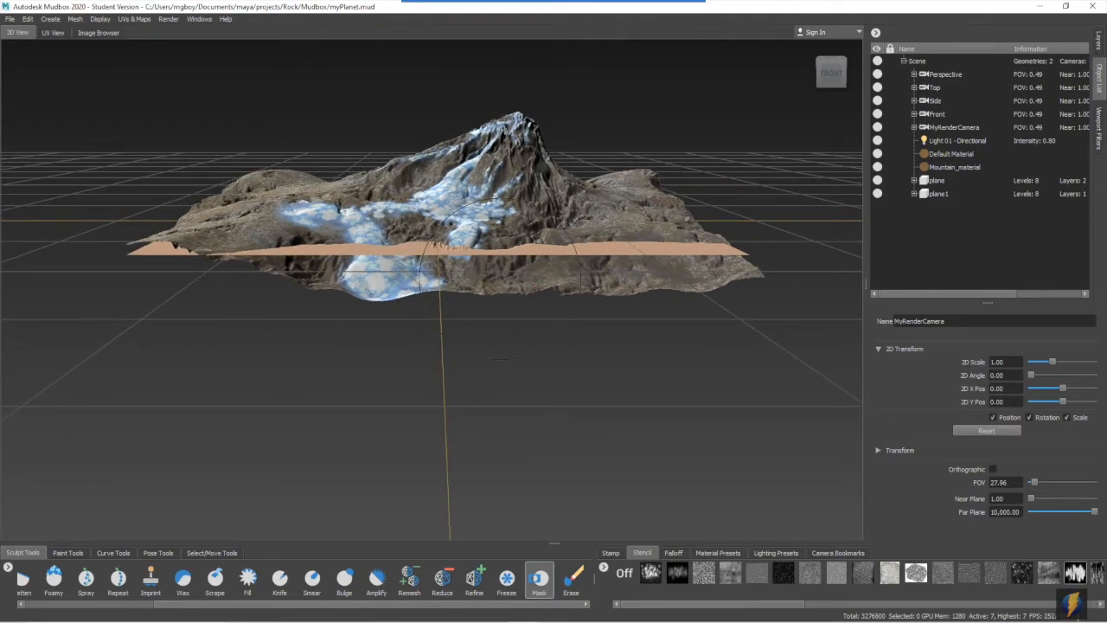
middle_click_drag(327, 235, 320, 303, "alt")
right_click_drag(304, 304, 564, 307, "alt")
middle_click_drag(579, 324, 557, 325, "alt")
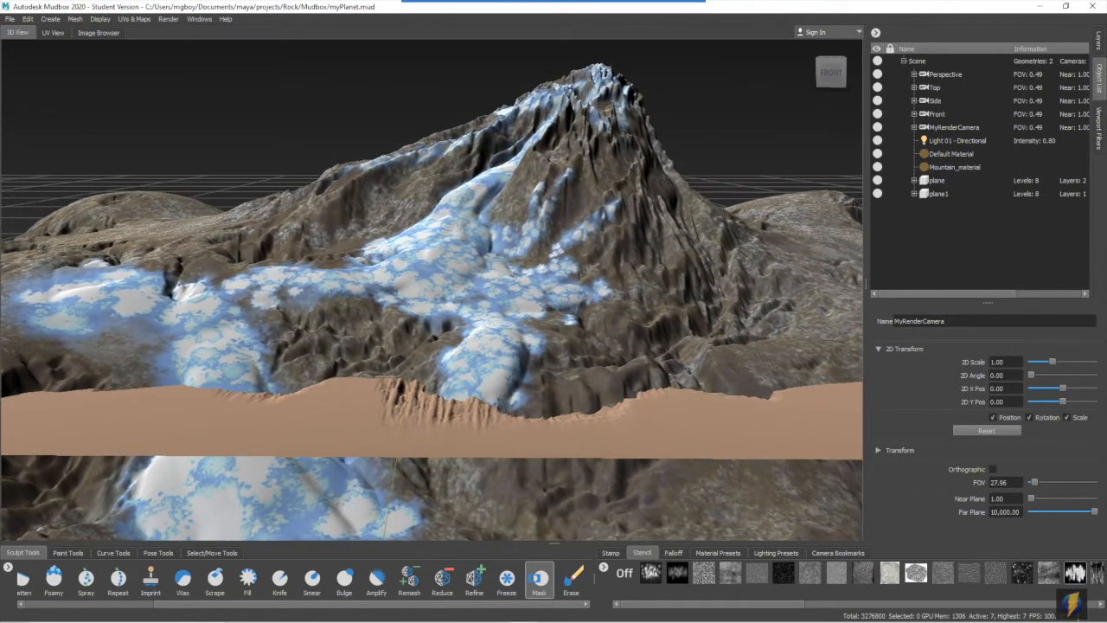
- Move the mountain terrain back behind the new plane with the Translate tool and clear the selection
left_click(942, 195)
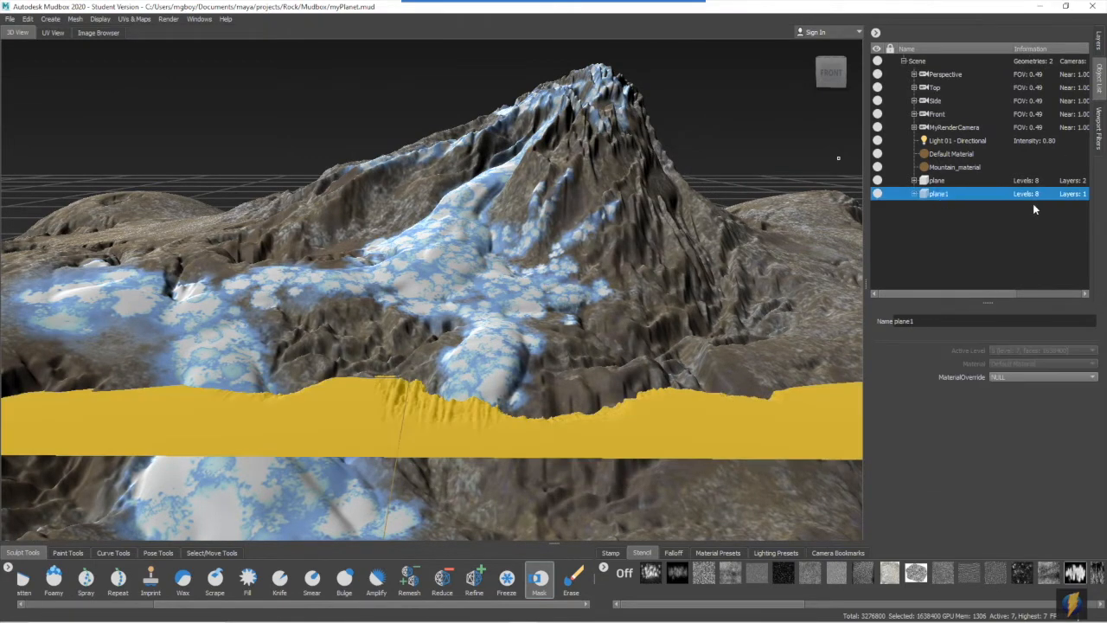
left_click(961, 182)
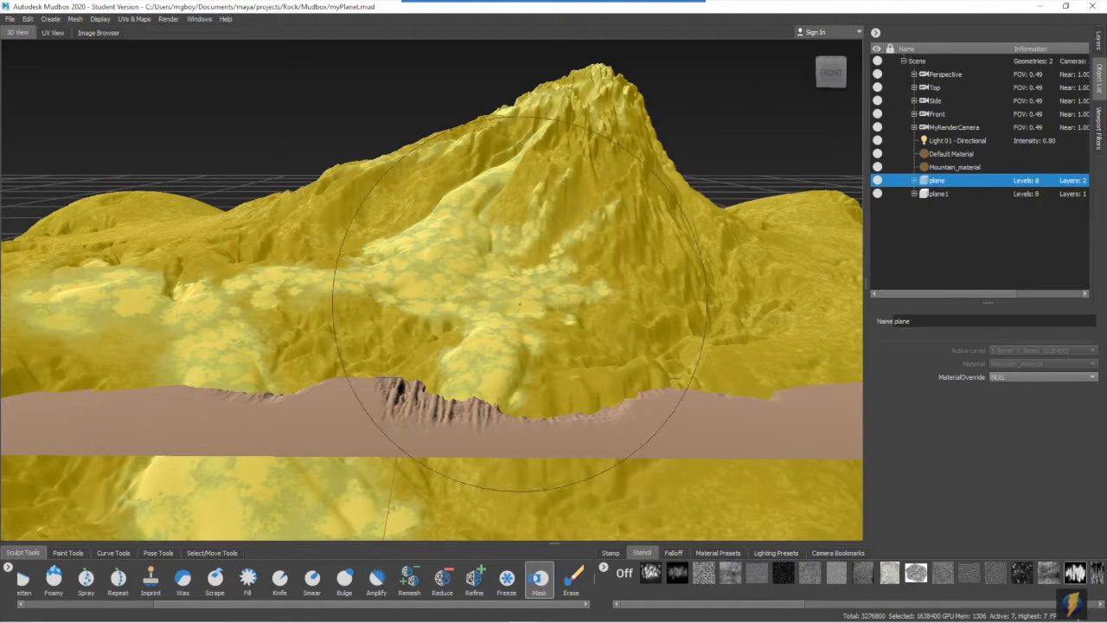
left_click(211, 553)
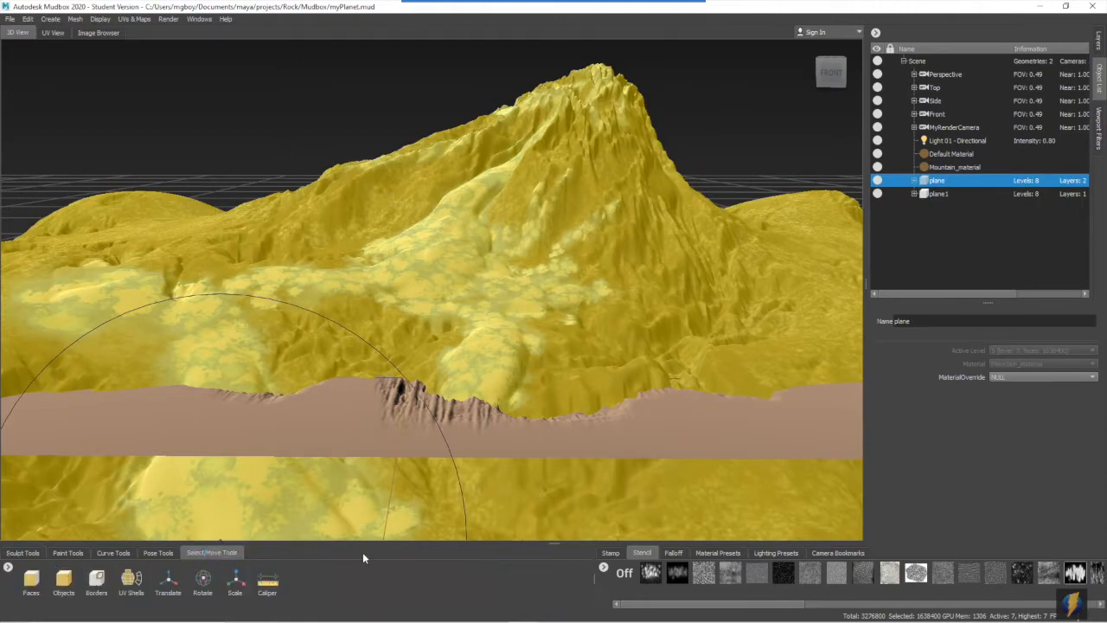
left_click(169, 582)
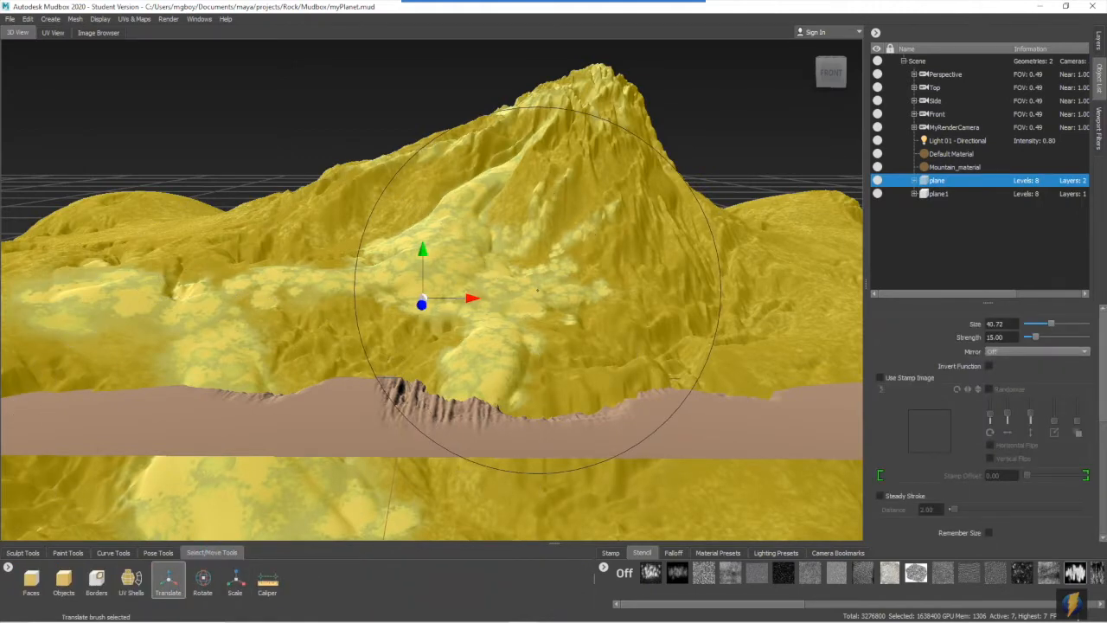
left_click_drag(464, 303, 583, 315, "alt")
middle_click_drag(474, 315, 105, 194, "alt")
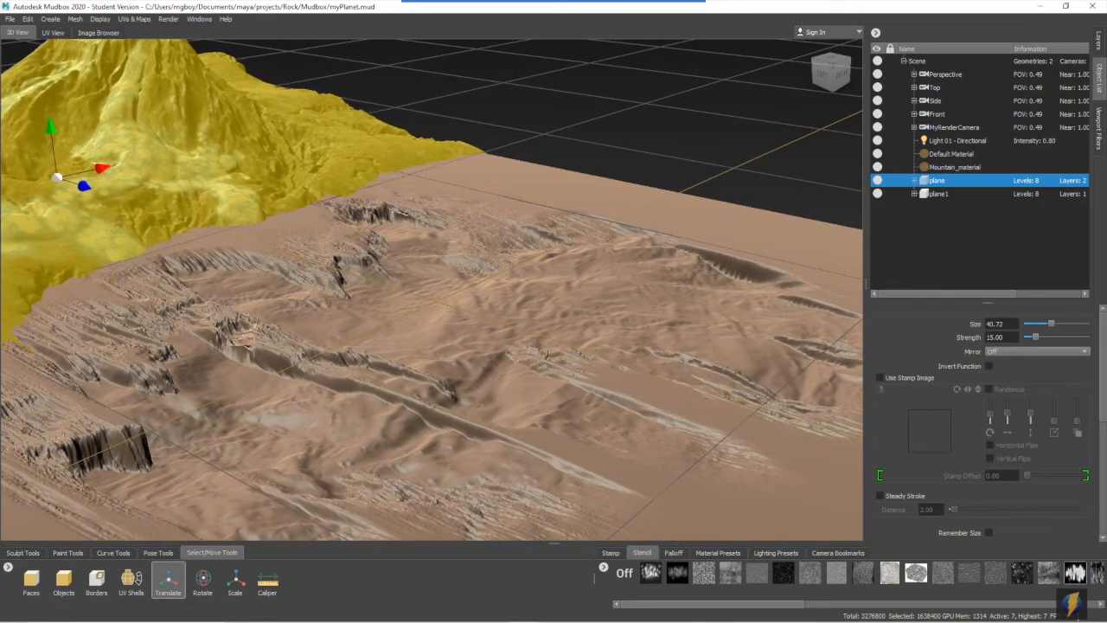
left_click_drag(556, 232, 566, 201, "alt")
middle_click_drag(459, 290, 456, 268, "alt")
mouse_move(432, 268)
right_mouse_down("alt")
mouse_move(450, 264)
mouse_move(439, 266)
right_mouse_up("alt")
left_click(33, 19)
left_click(75, 91)
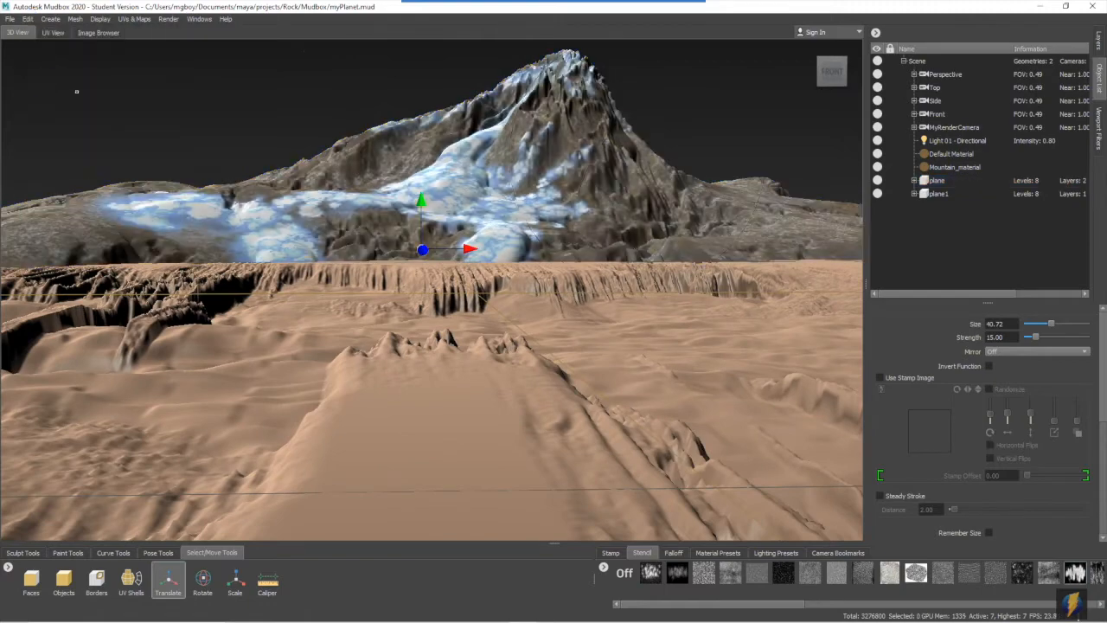
- Select the new plane and rotate it horizontally in front of the mountain with the Rotate tool
left_click(942, 194)
left_click_drag(517, 294, 203, 308)
right_click_drag(605, 297, 537, 295, "alt")
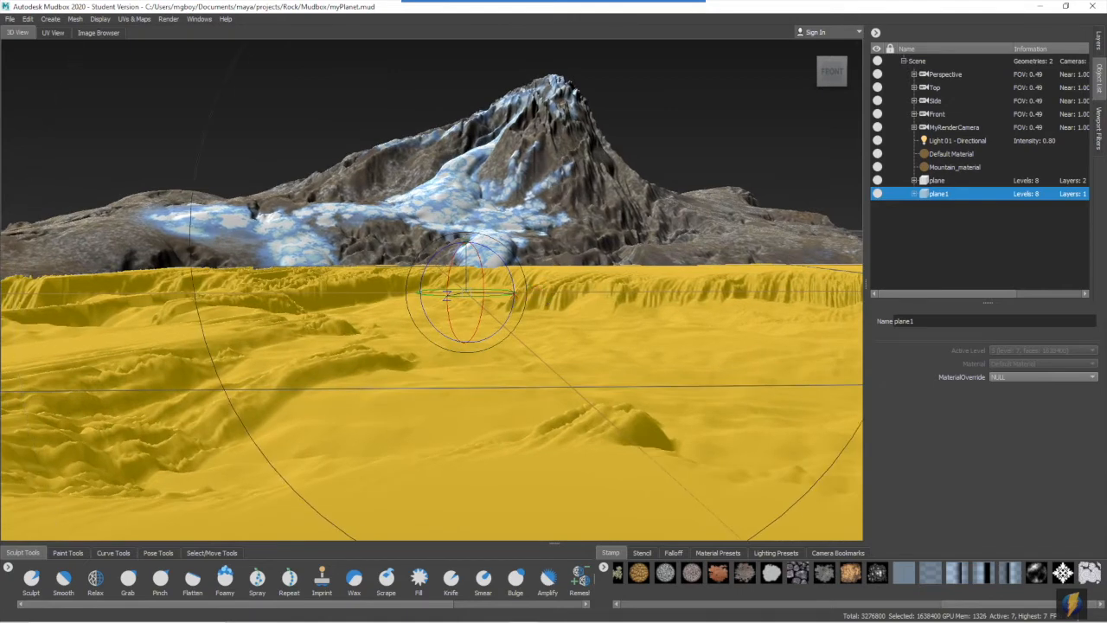
left_click(28, 19)
left_click(36, 57)
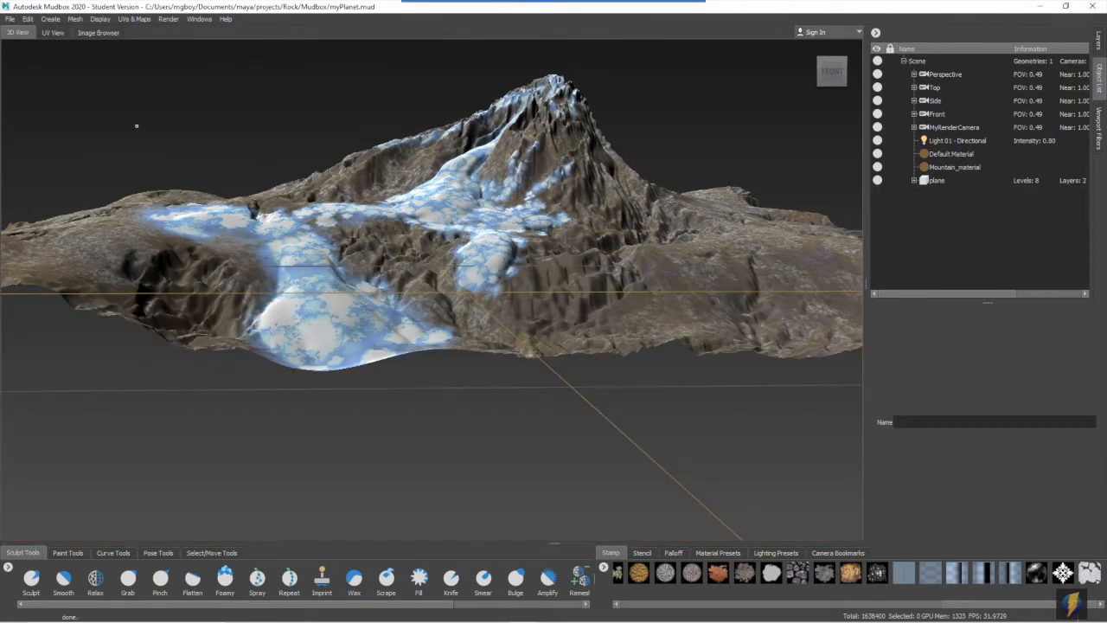
key("ctrl+z")
- Clear the selection of the new plane and switch to the Grab tool
left_click(27, 19)
left_click(54, 94)
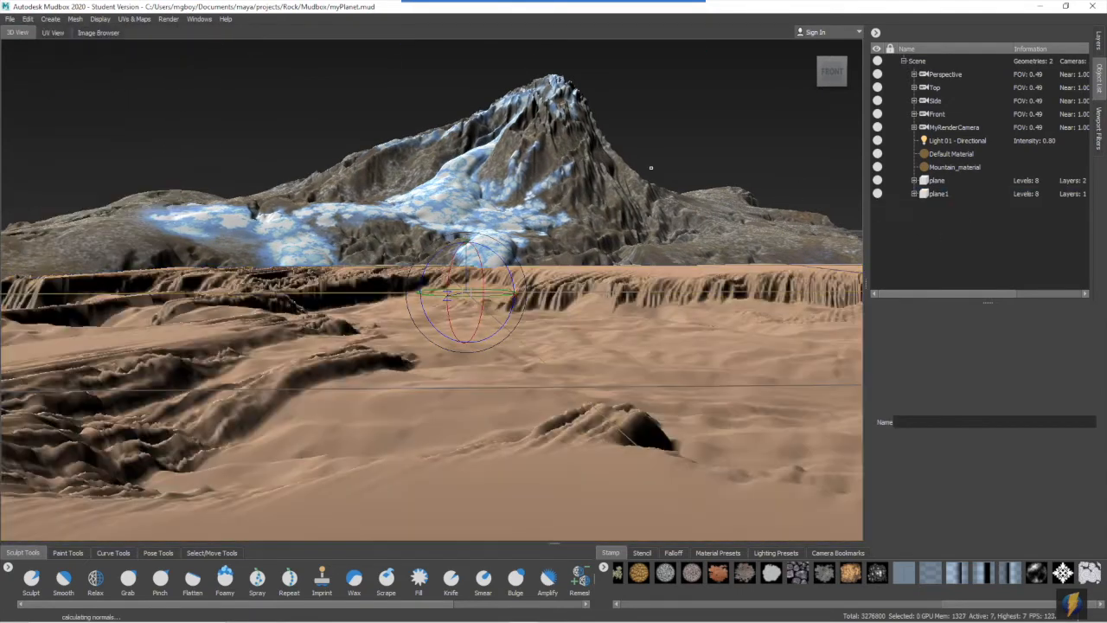
left_click(30, 580)
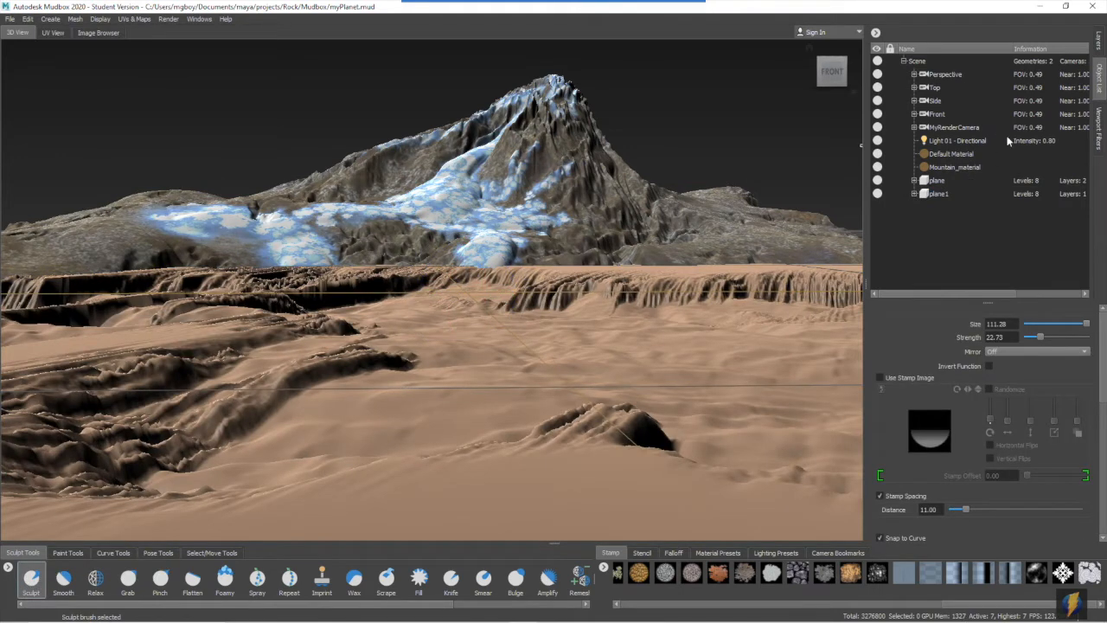
mouse_move(545, 6)
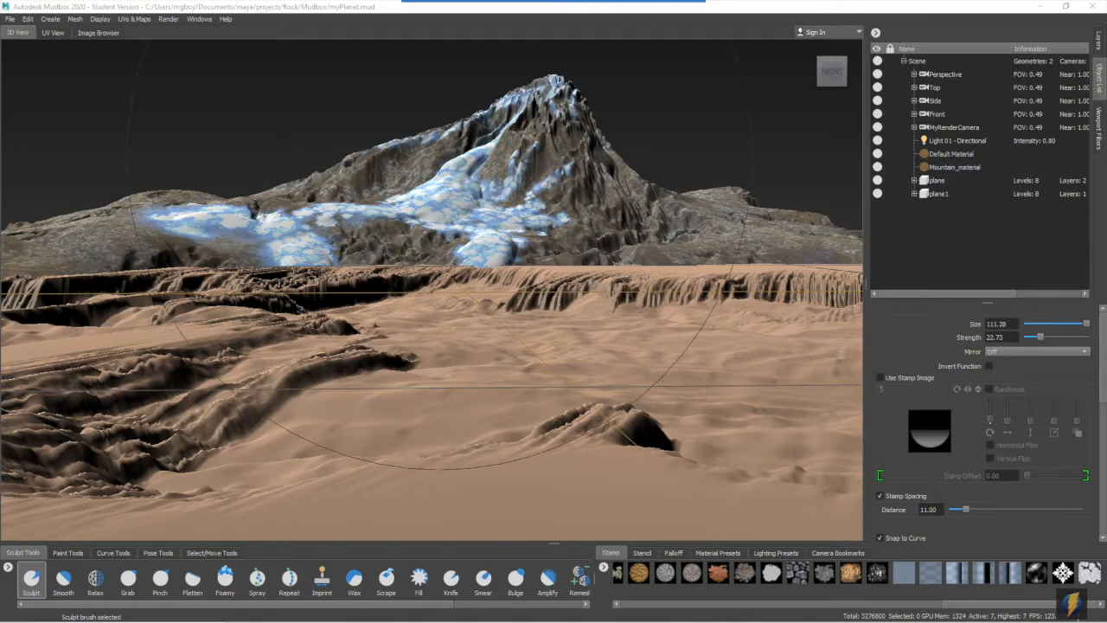
left_click(127, 579)
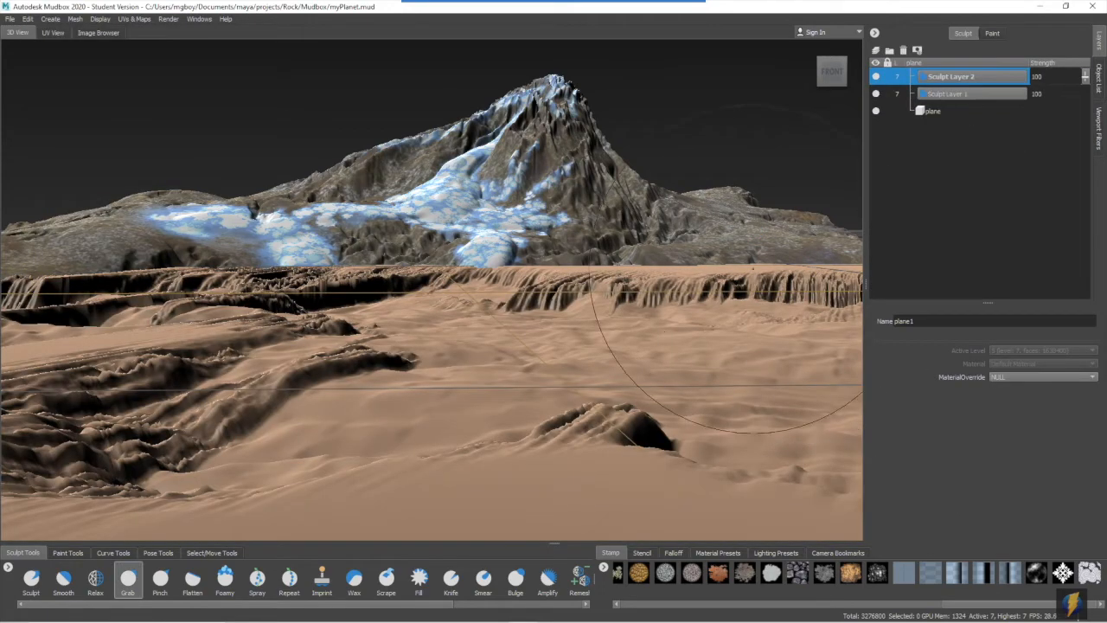
- Add a second sculpt layer to the new plane and pull its far edge and foreground ridges upward with the Grab tool
left_click_drag(753, 268, 756, 248)
left_click_drag(545, 259, 544, 265)
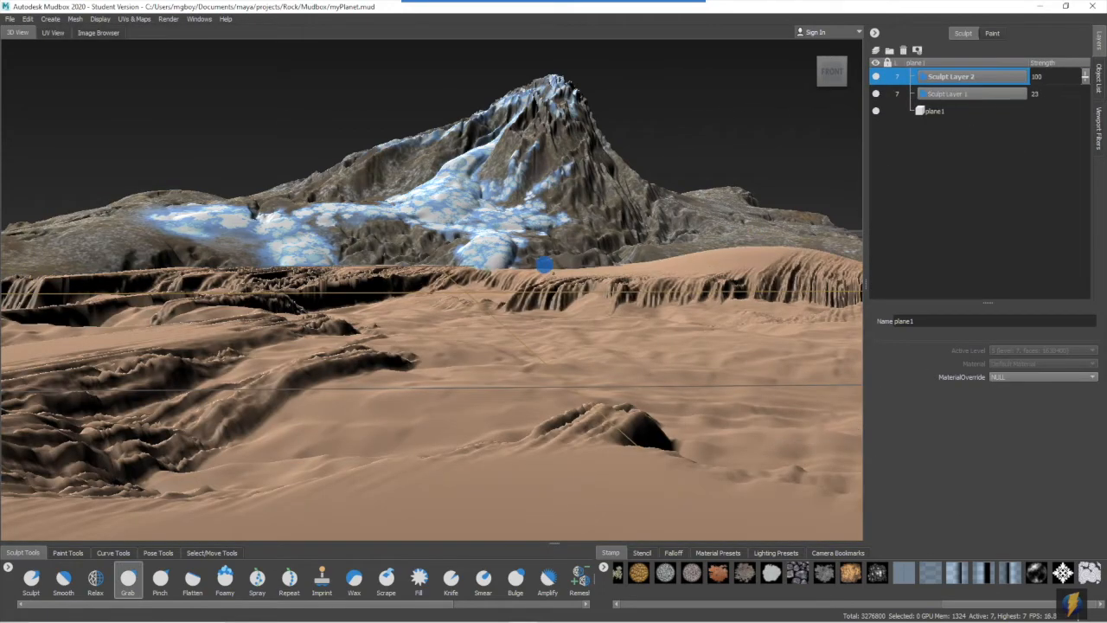
left_click_drag(335, 269, 335, 249)
left_click_drag(62, 274, 61, 219)
left_click_drag(814, 261, 814, 244)
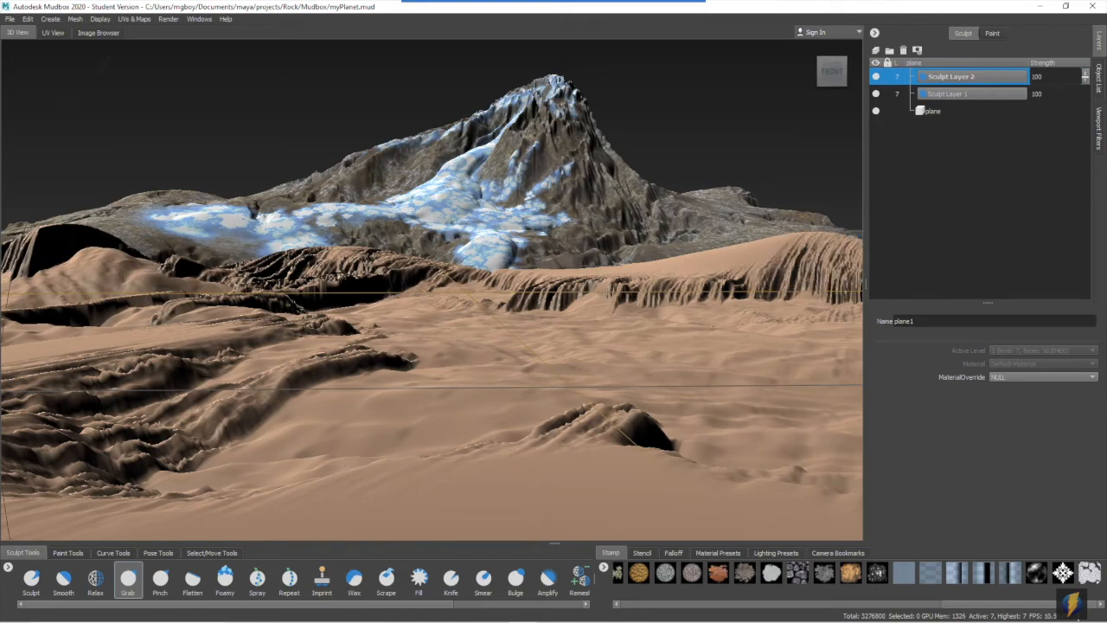
left_click_drag(623, 425, 623, 404)
left_click_drag(211, 433, 210, 416)
- Set Sculpt Layer 1's strength to 15 and add a third sculpt layer at the top of the stack
left_click(951, 94)
left_click_drag(1085, 93, 1085, 95)
right_click_drag(747, 118, 699, 119)
mouse_move(519, 251)
left_mouse_down("alt")
mouse_move(458, 268)
mouse_move(571, 234)
left_mouse_up("alt")
left_click(875, 50)
right_click_drag(553, 277, 606, 277, "alt")
left_click_drag(951, 93, 951, 76)
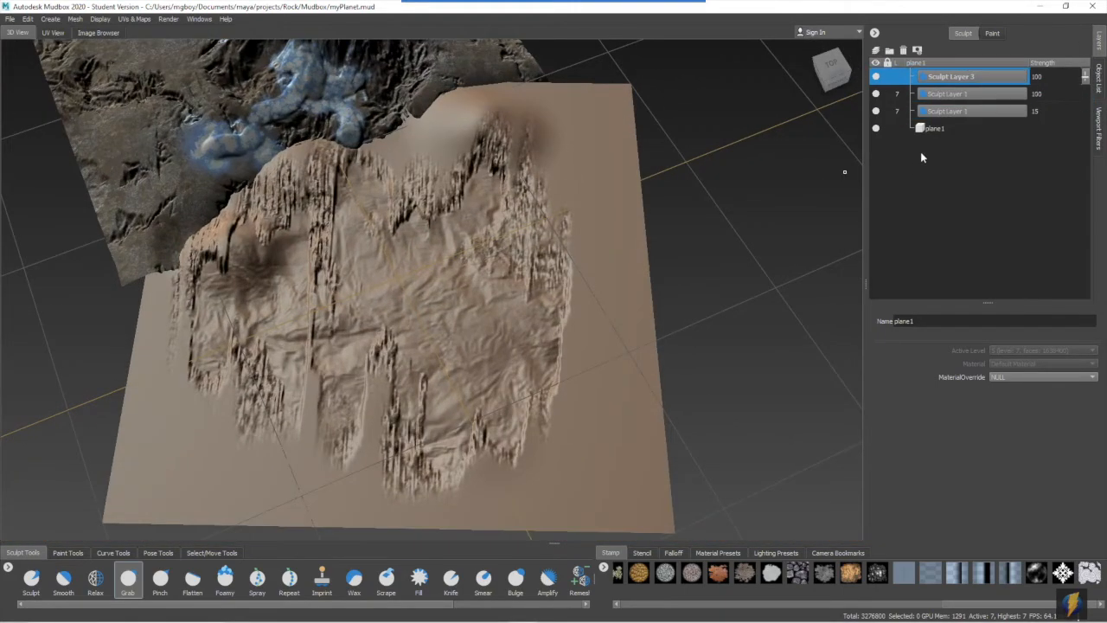
left_click(642, 553)
left_click(730, 572)
left_click_drag(603, 439, 608, 428)
key("ctrl+z")
- Switch to the Sculpt tool, load the dark speckled stencil and sculpt its detail over the foreground plane on the third layer
left_click(31, 579)
left_click_drag(785, 603, 842, 603)
left_click(876, 573)
middle_click_drag(553, 259, 489, 272, "alt")
right_click_drag(489, 272, 571, 272, "alt")
left_click_drag(511, 389, 489, 283)
mouse_move(489, 284)
middle_mouse_down("alt")
mouse_move(597, 164)
mouse_move(458, 147)
middle_mouse_up("alt")
left_click_drag(484, 190, 450, 329)
left_click_drag(381, 285, 511, 416)
right_click_drag(752, 276, 751, 325)
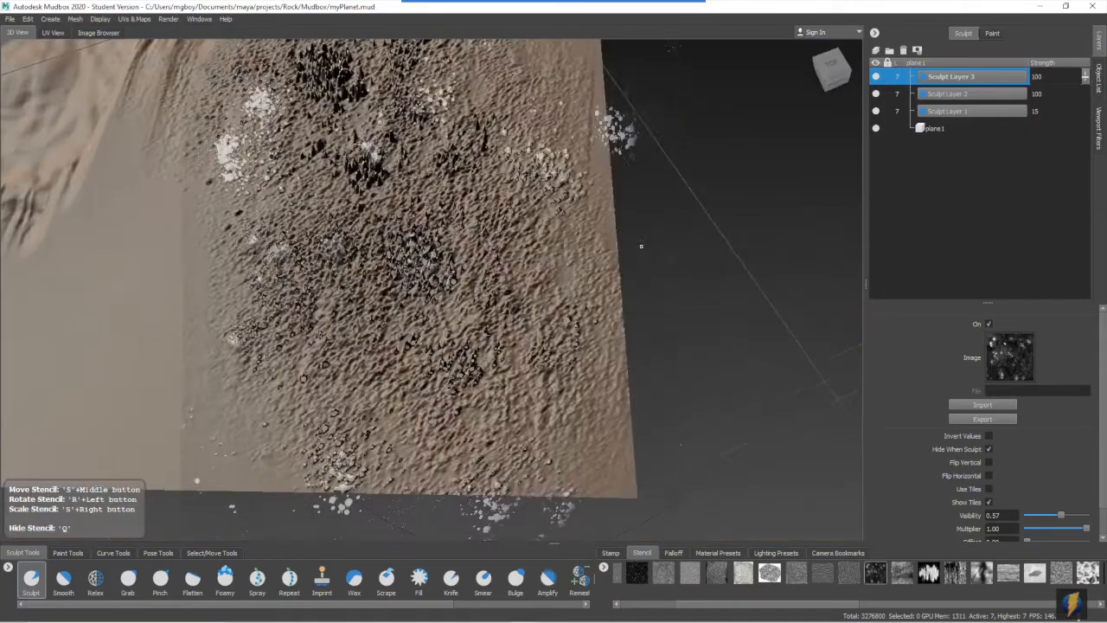
- Sculpt more speckled rock bumps across the foreground plane through the stencil and set Sculpt Layer 3's strength to 38
left_click_drag(519, 259, 414, 206, "alt")
key("ctrl+z")
right_click_drag(413, 247, 484, 251, "alt")
left_click_drag(425, 247, 396, 375)
right_click_drag(432, 372, 381, 368, "alt")
left_click_drag(458, 368, 363, 450)
left_click_drag(286, 358, 309, 321)
right_click_drag(813, 260, 759, 256, "alt")
right_click(758, 253)
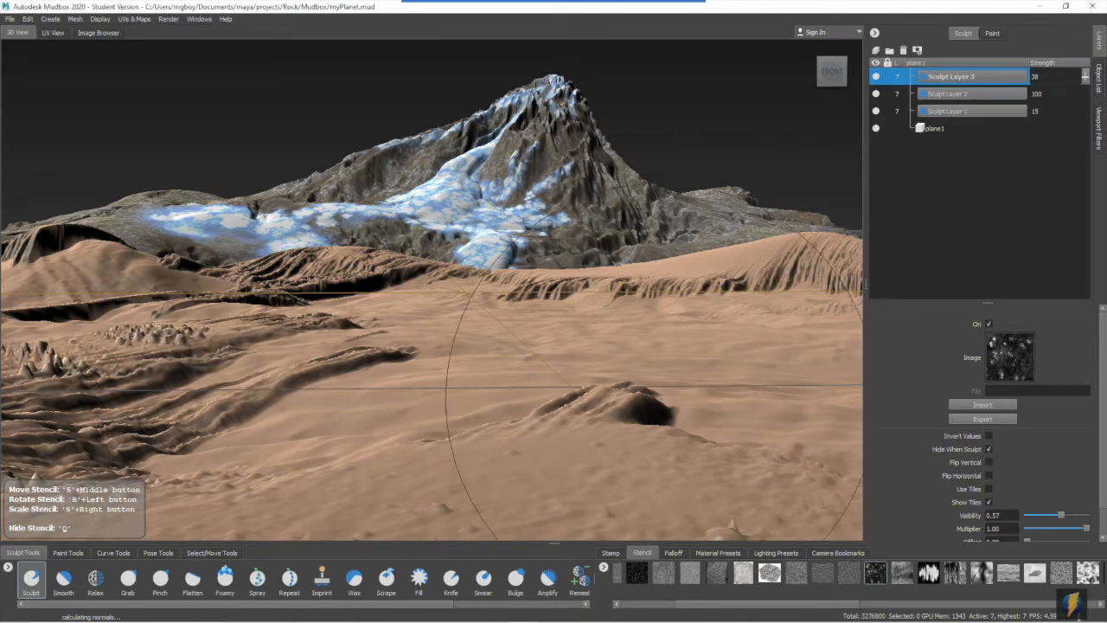
- Switch to the Mask tool and assign a new Mudbox material named Foreground_Material to the foreground plane
left_click_drag(411, 604, 545, 604)
left_click(539, 581)
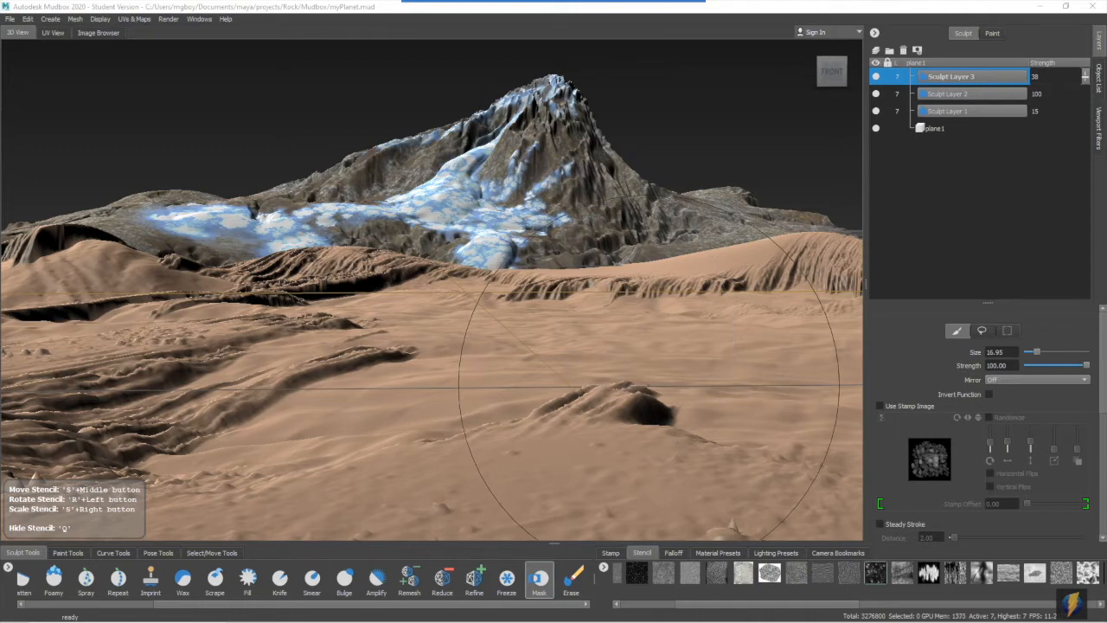
right_click(685, 370)
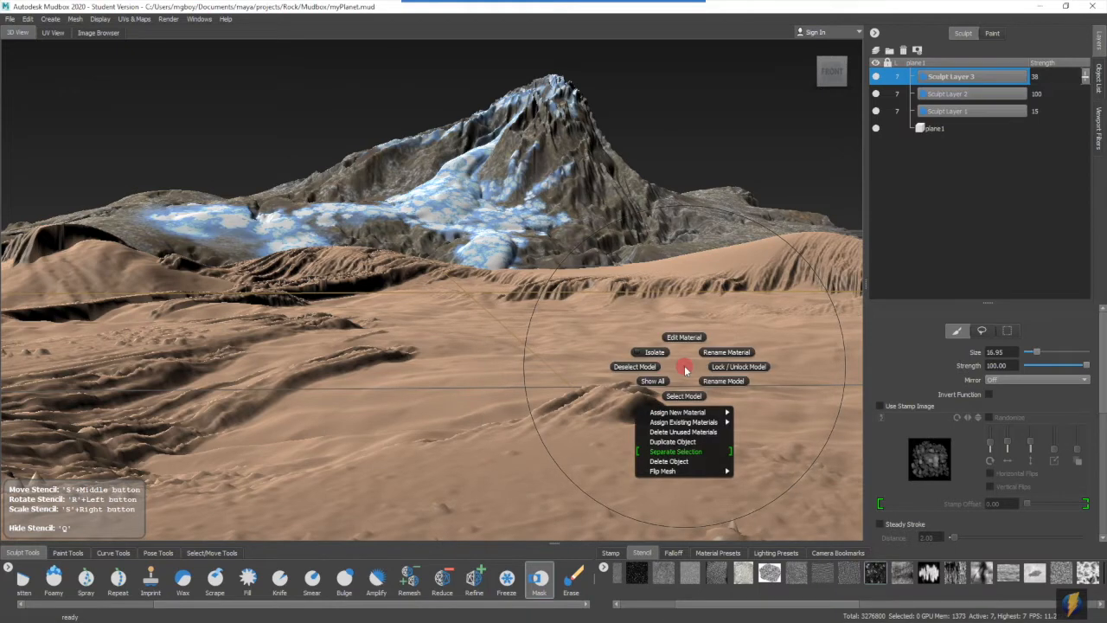
mouse_move(680, 413)
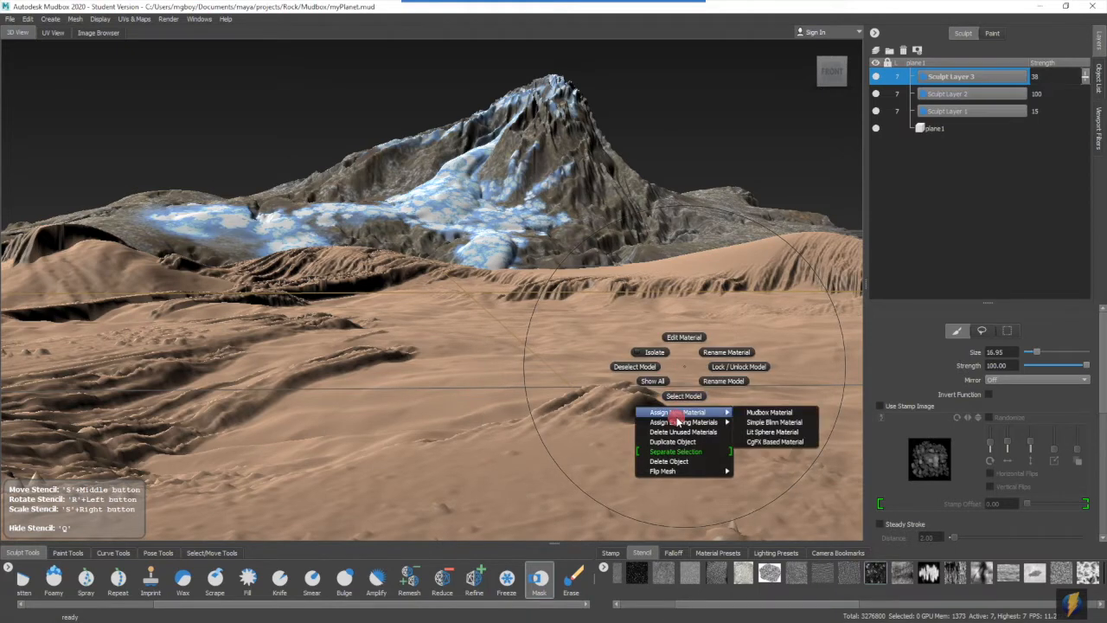
left_click(751, 411)
left_click(546, 245)
type("Foreground_Material")
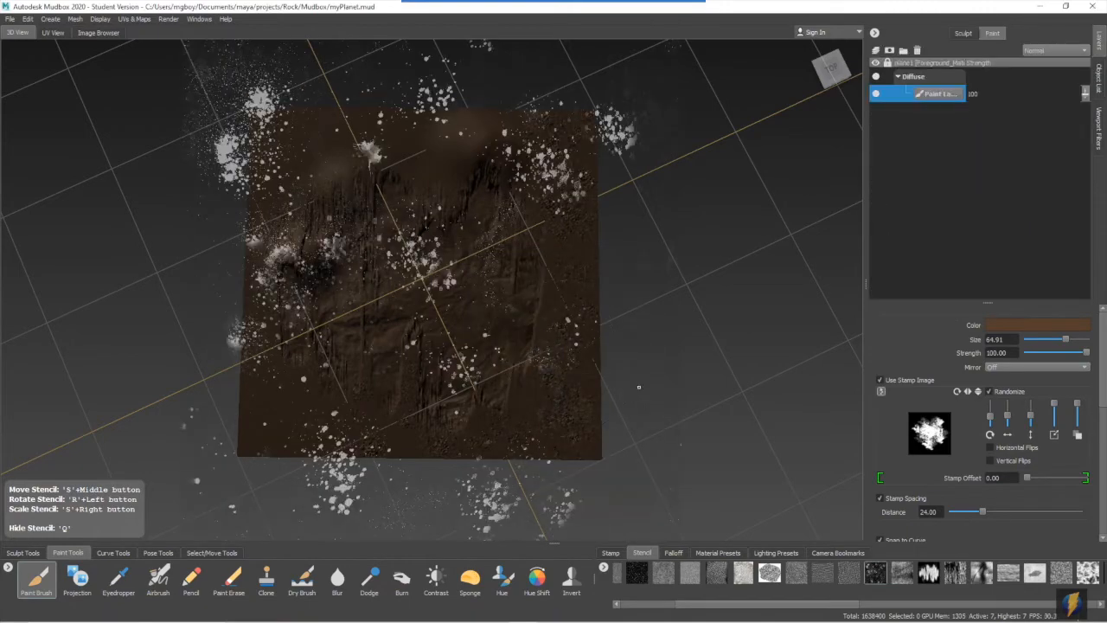
- Add a second diffuse paint layer to the foreground plane and paint orange-brown speckles over the dark brown base through the stencil
key("q")
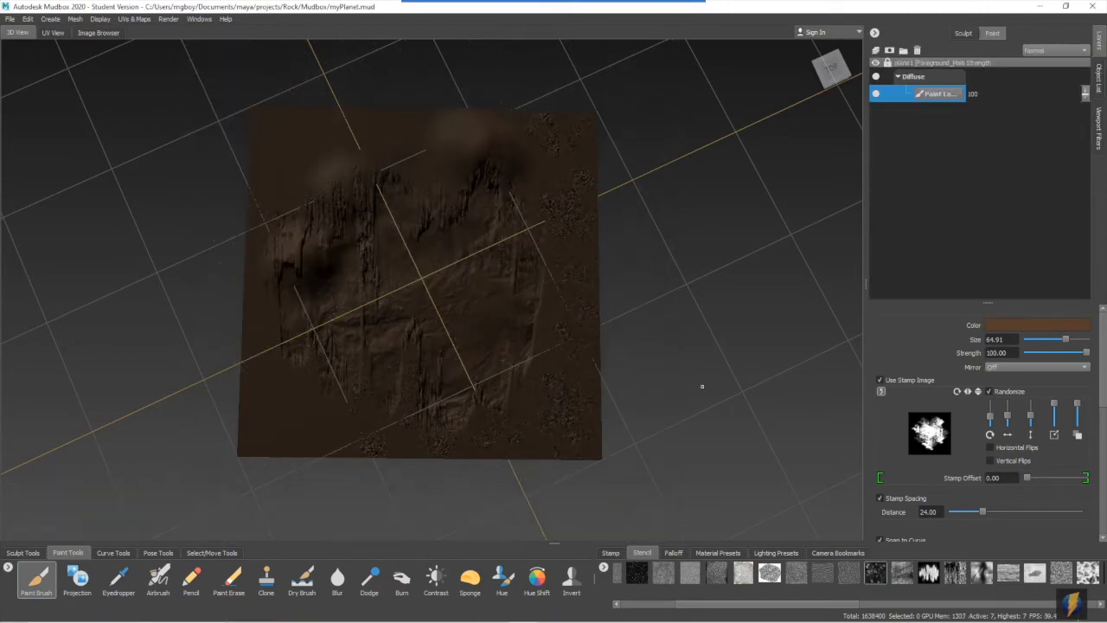
key("q")
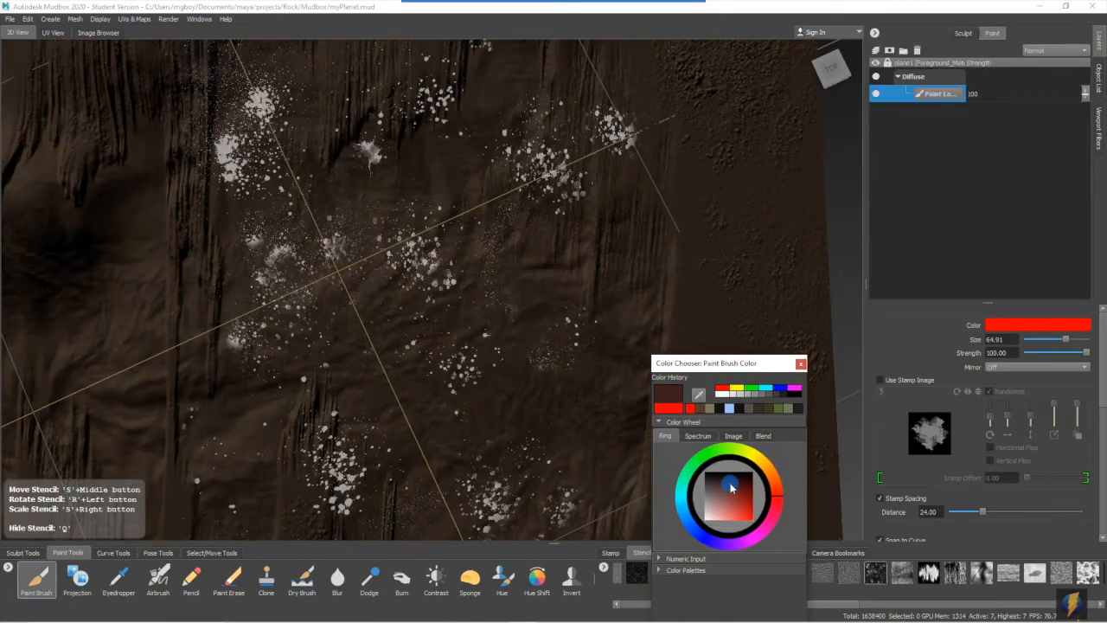
left_click_drag(731, 486, 729, 504)
scroll(276, 144, "down", 6)
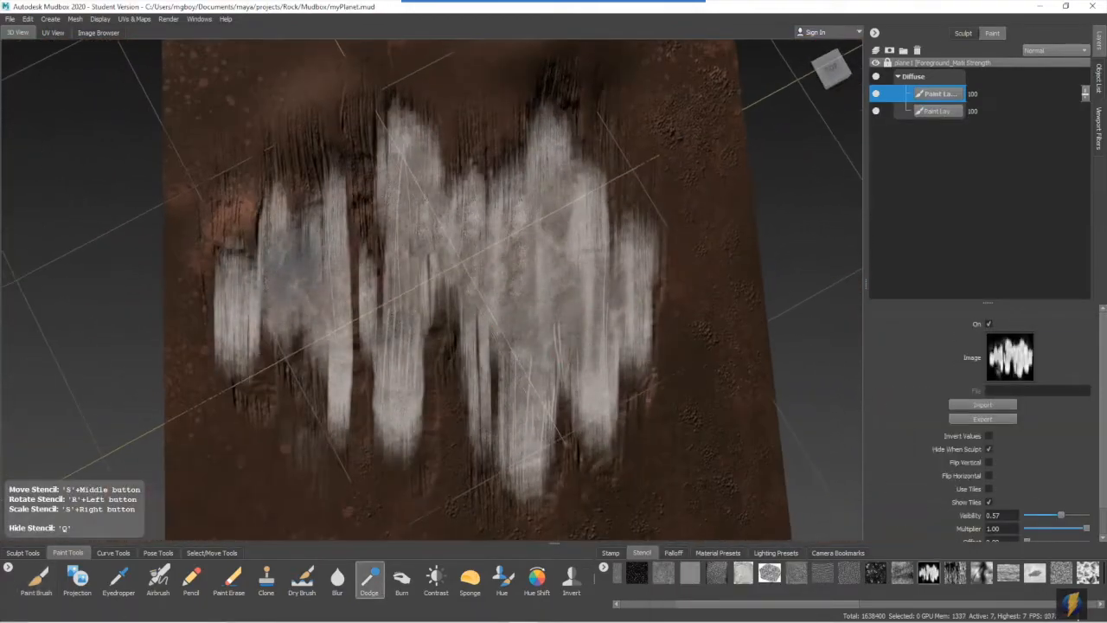
- Paint the plane's central valley floor orange-brown and pale pink, using a brush size of 16.18 for the pink
middle_click_drag(610, 383, 607, 386, "alt")
mouse_move(553, 364)
left_mouse_down()
mouse_move(497, 285)
mouse_move(574, 420)
mouse_move(254, 371)
left_mouse_up()
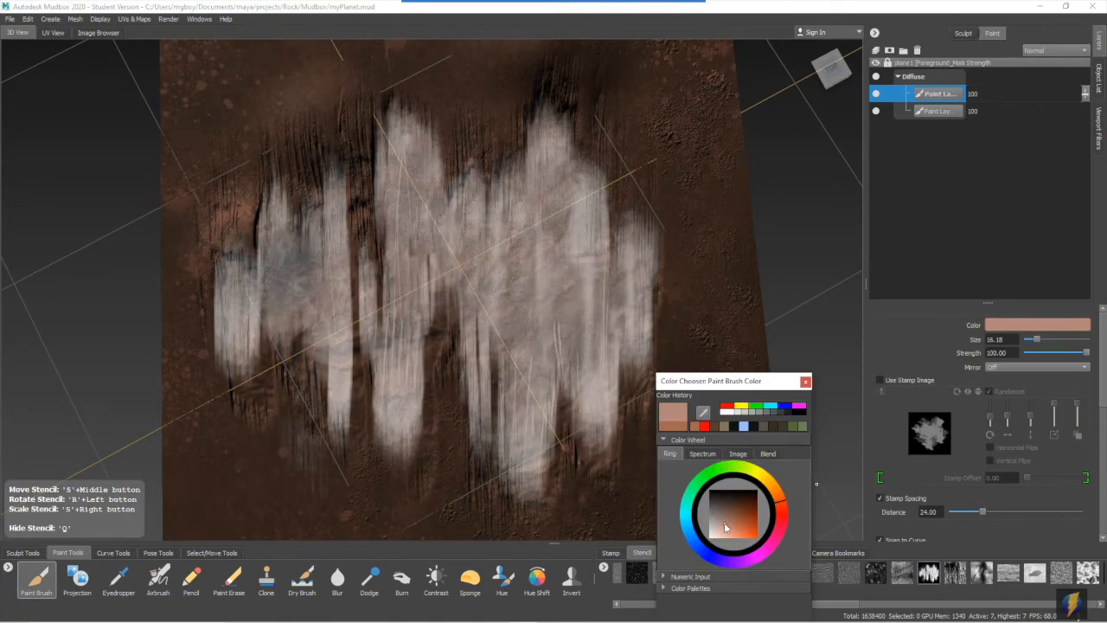
key("q")
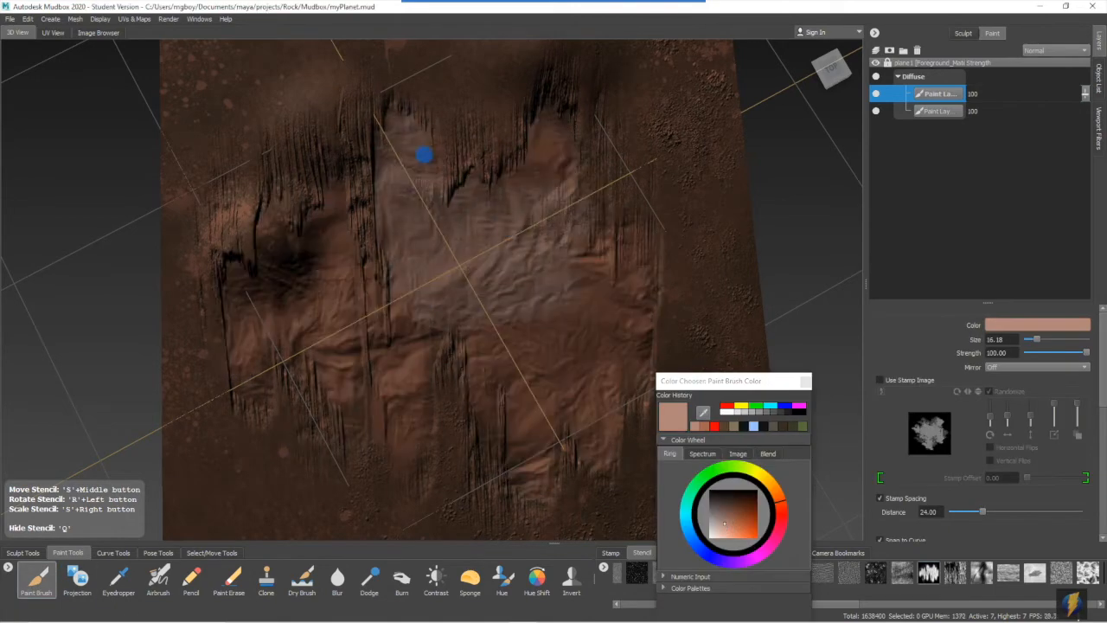
key("q")
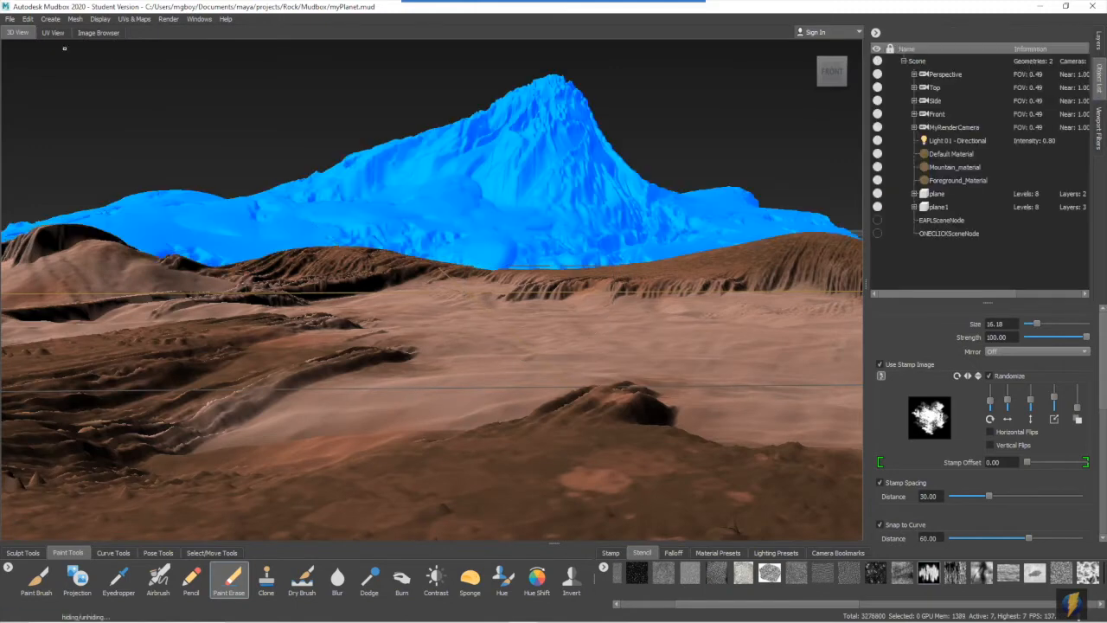
left_click(28, 18)
left_click(165, 138)
left_click(27, 18)
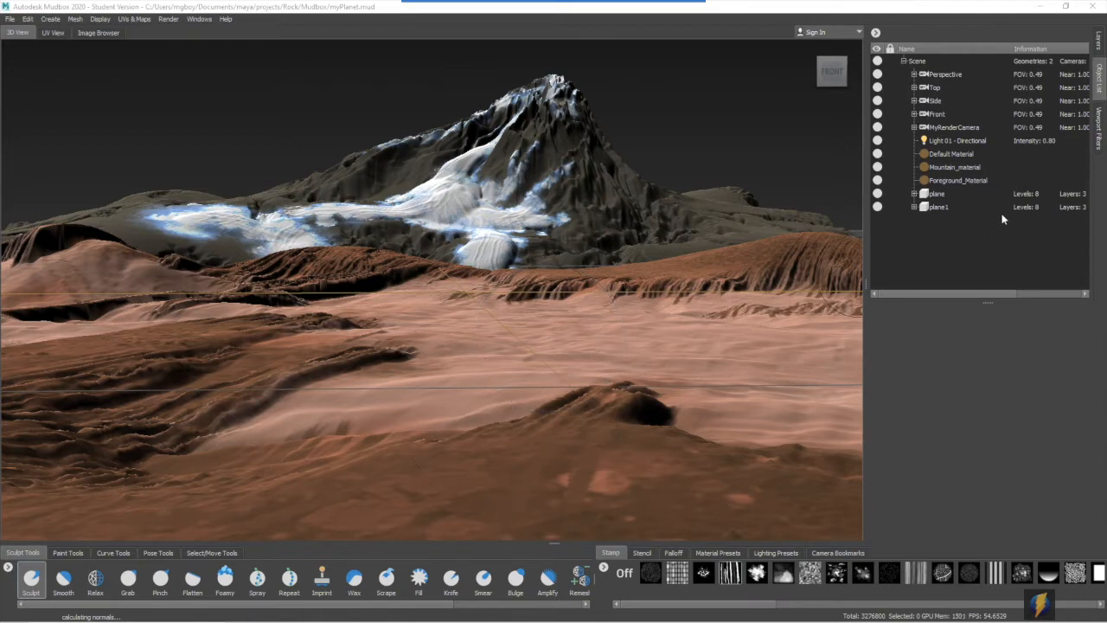
- Import the myStars image as the image plane of MyRenderCamera
left_click(945, 129)
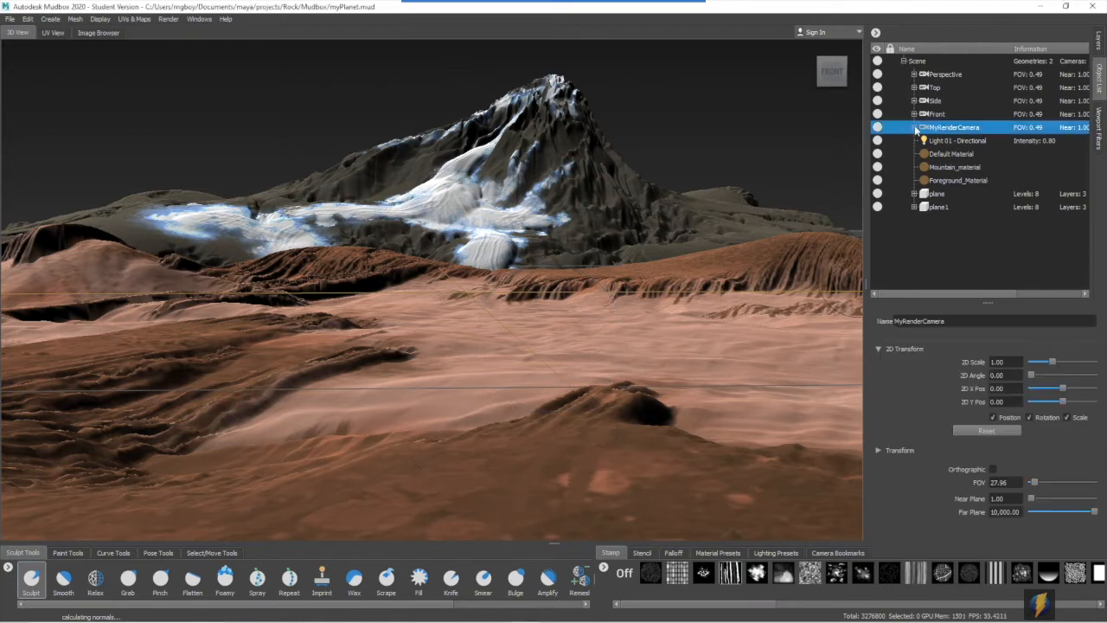
left_click(914, 128)
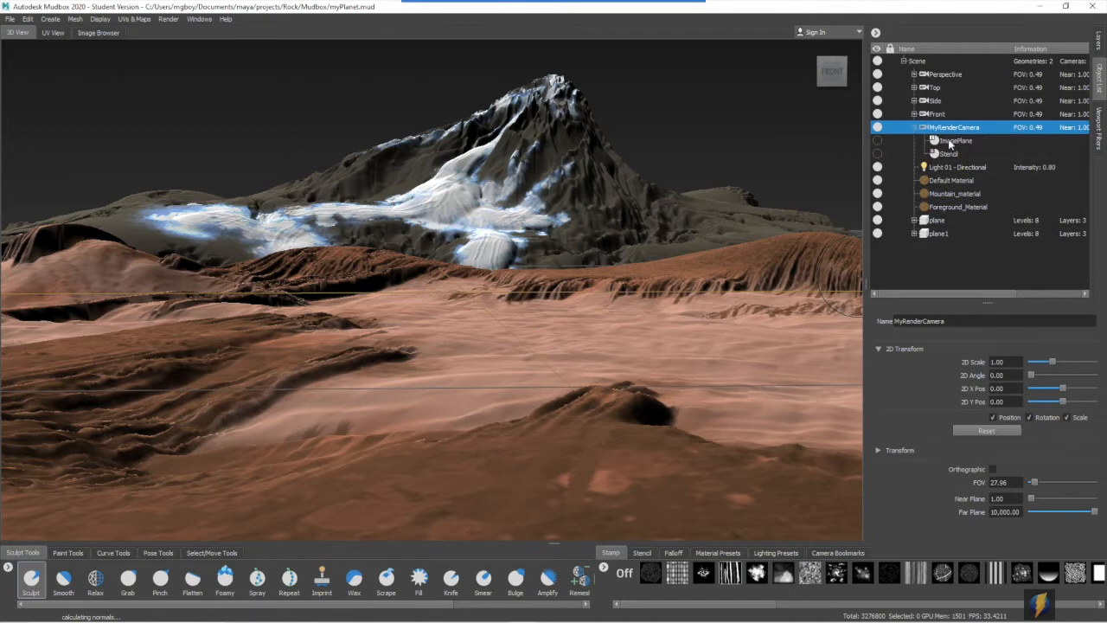
left_click(951, 142)
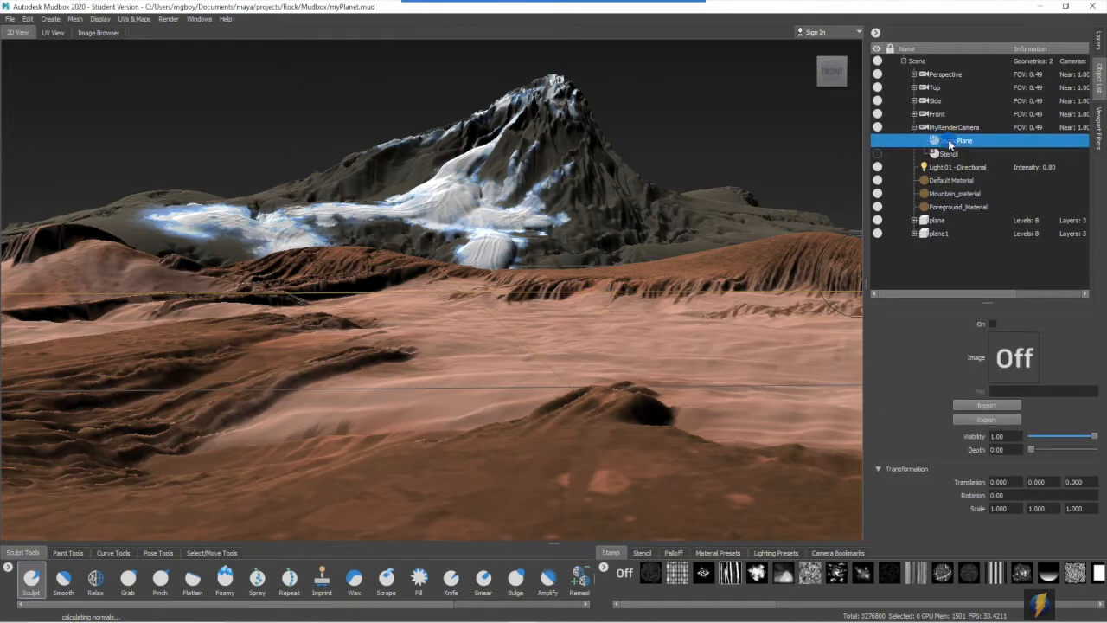
left_click(986, 405)
left_click(770, 160)
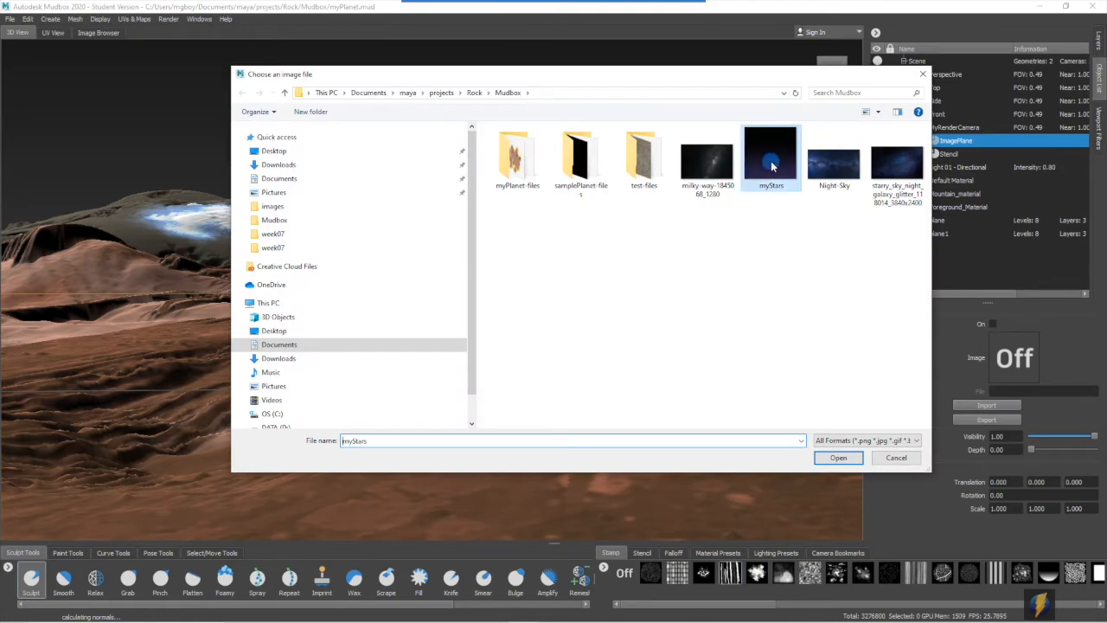
left_click(838, 457)
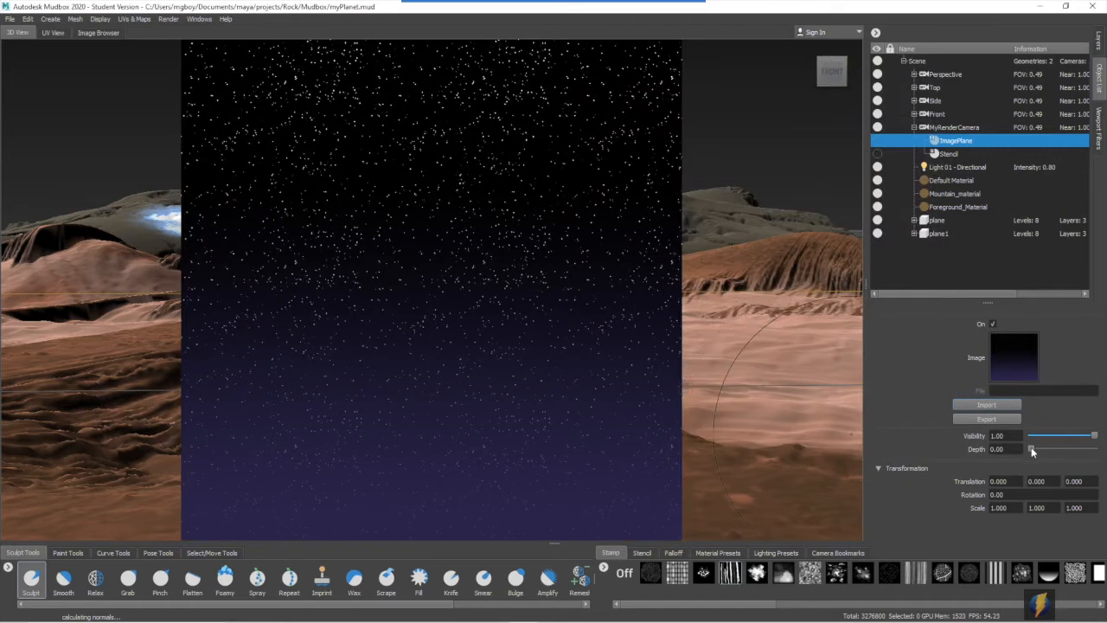
- Set the star image plane's depth to 1,000 and its scale to 2 on all three axes
left_click_drag(1033, 448, 1095, 448)
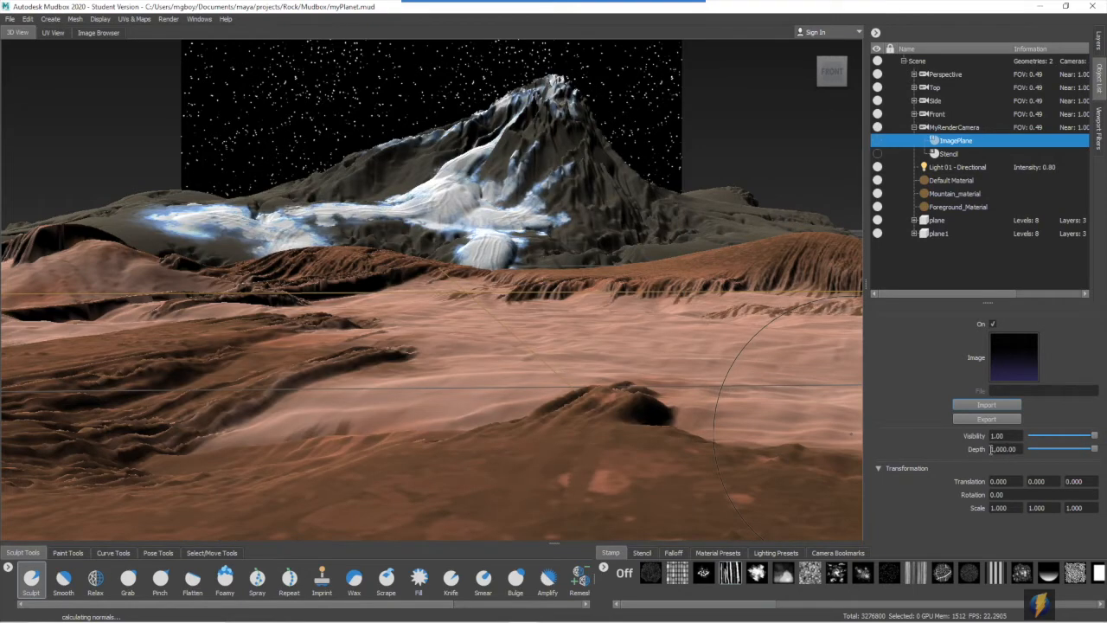
double_click(1013, 508)
type("2")
key("Tab")
type("20")
key("Return")
double_click(1038, 508)
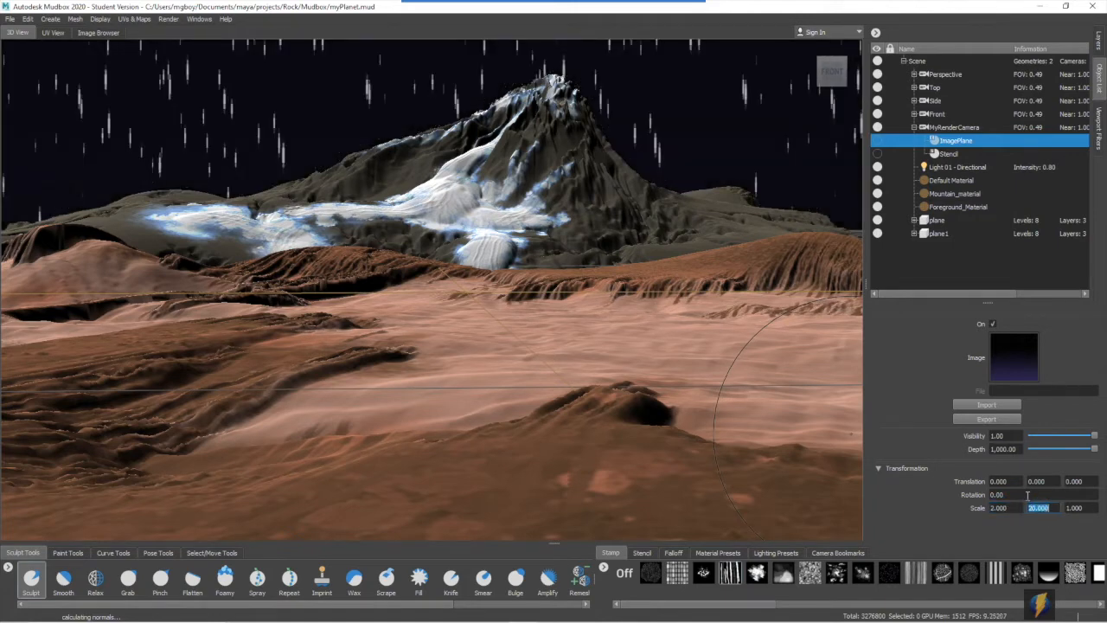
type("2")
key("Tab")
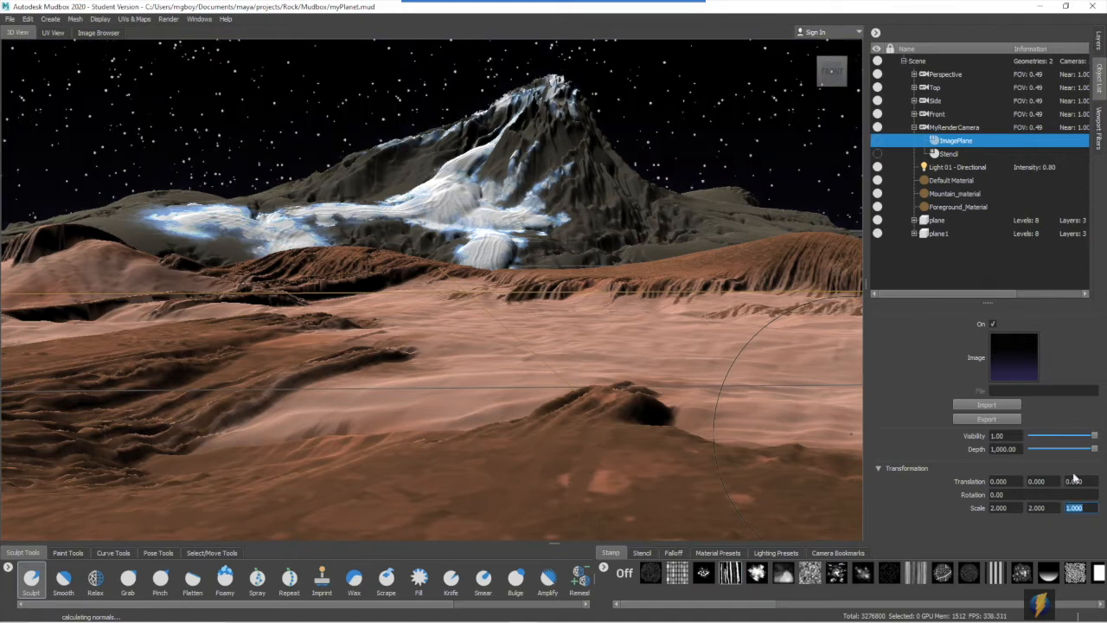
- Move the star image plane vertically, trying a Y translation of 1 and settling on 0.5
left_click(1048, 480)
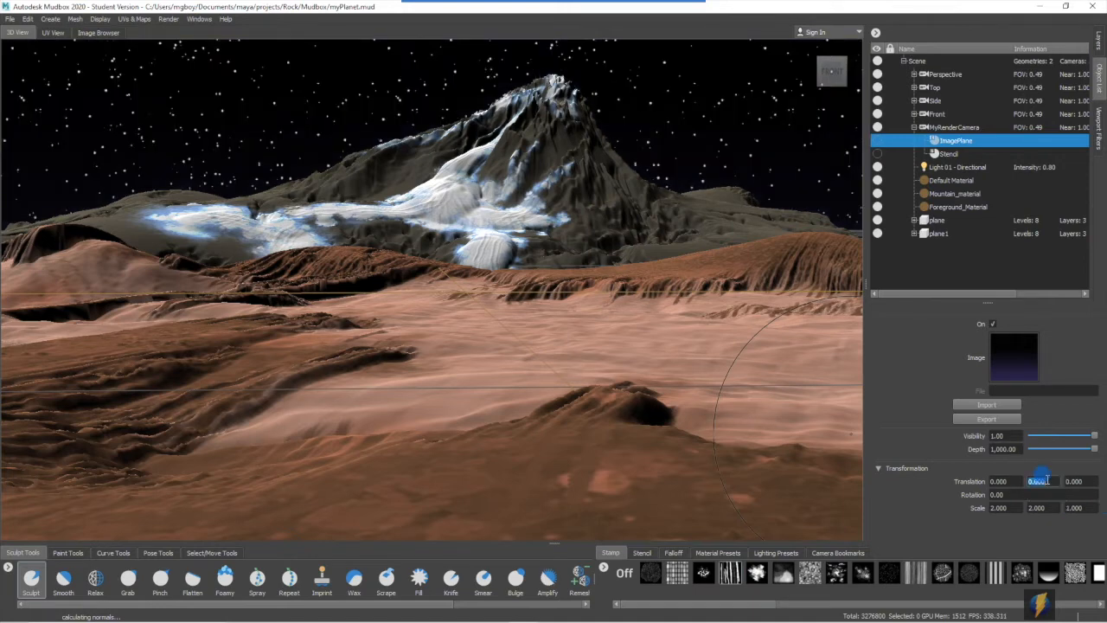
type("1")
key("Return")
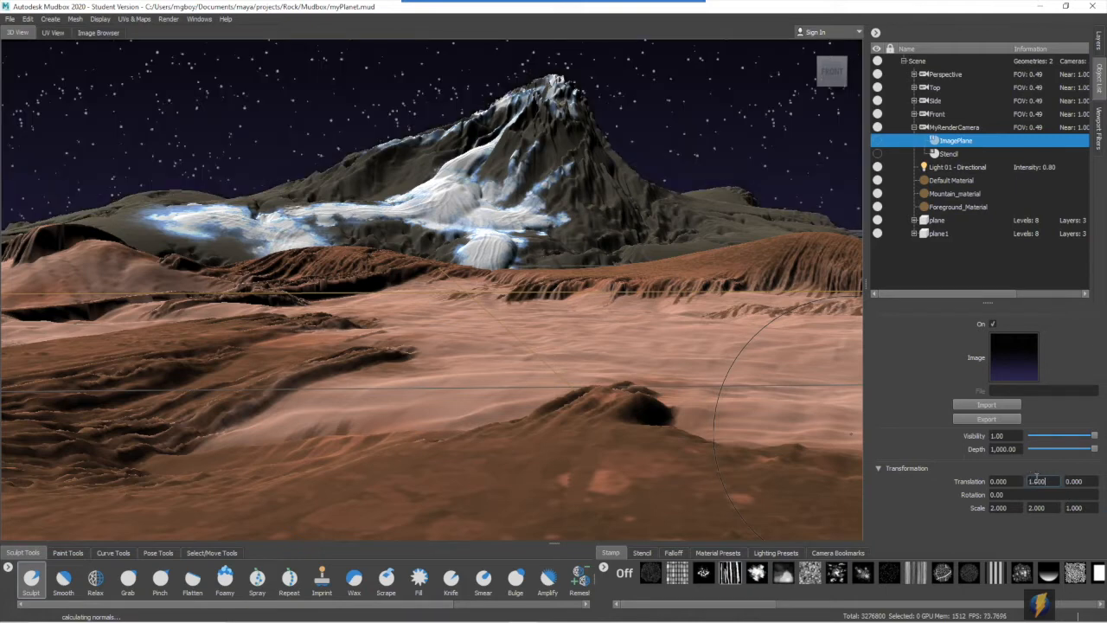
left_click(1050, 480)
type("0.5")
key("Return")
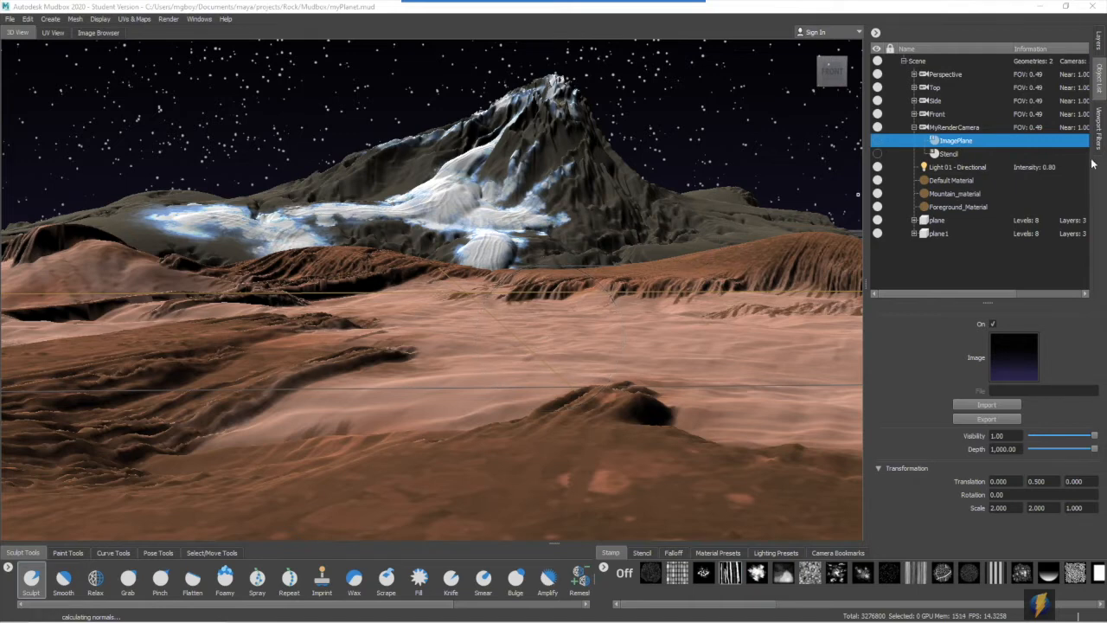
- Show the grips and the light display of Light 01 - Directional
left_click(967, 169)
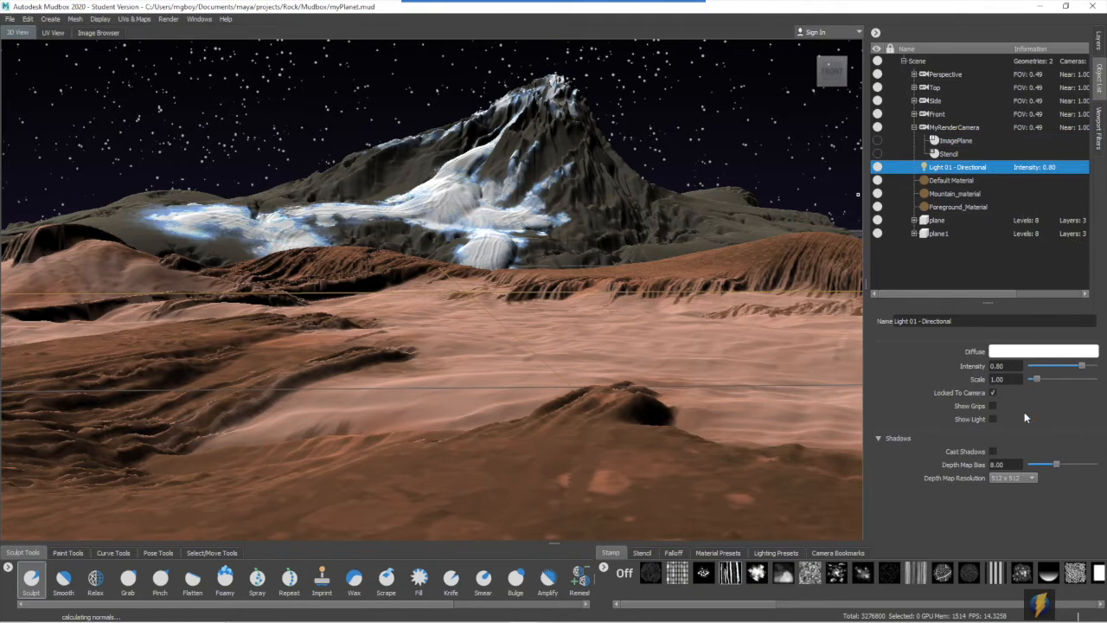
left_click(993, 406)
left_click(993, 419)
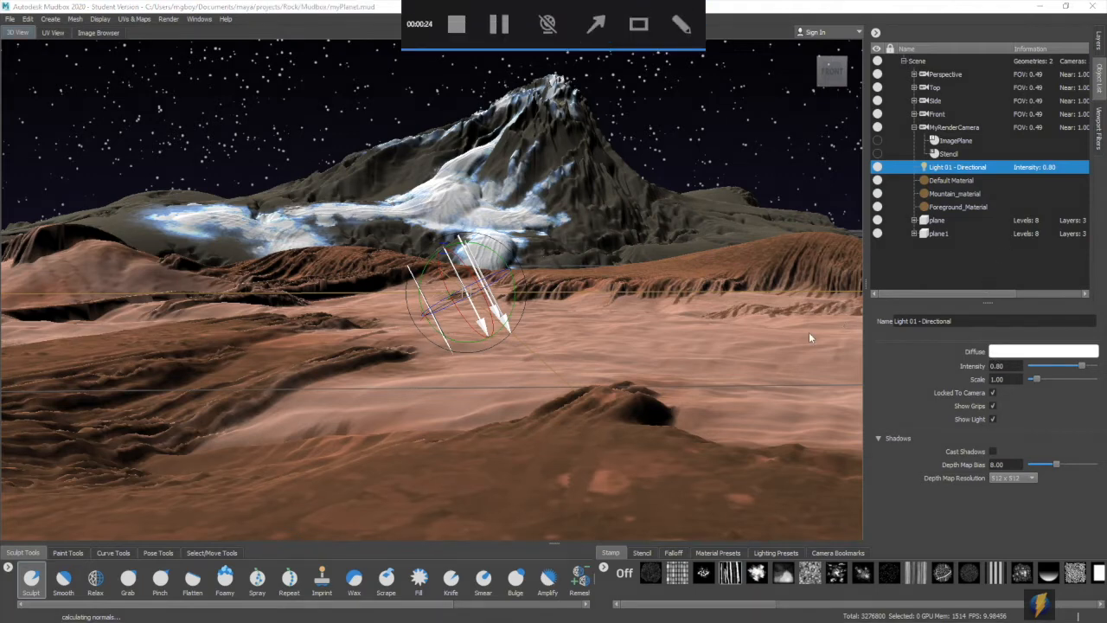
left_click_drag(760, 342, 969, 344)
mouse_move(762, 343)
left_mouse_down()
mouse_move(853, 363)
mouse_move(963, 368)
left_mouse_up()
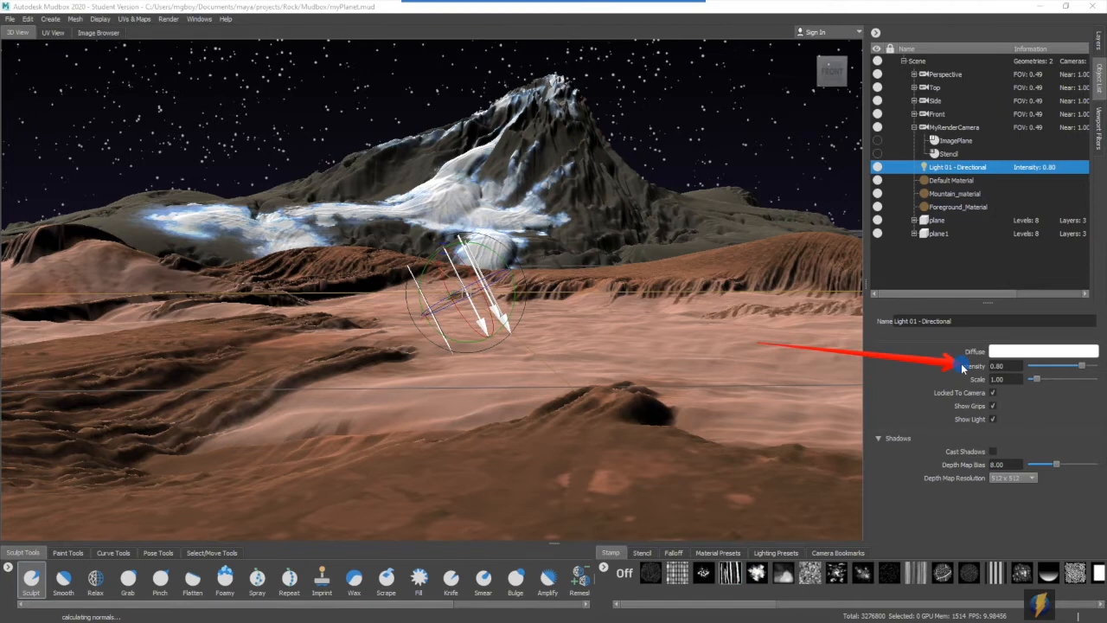
mouse_move(964, 368)
left_mouse_down()
mouse_move(882, 440)
mouse_move(979, 451)
mouse_move(927, 389)
left_mouse_up()
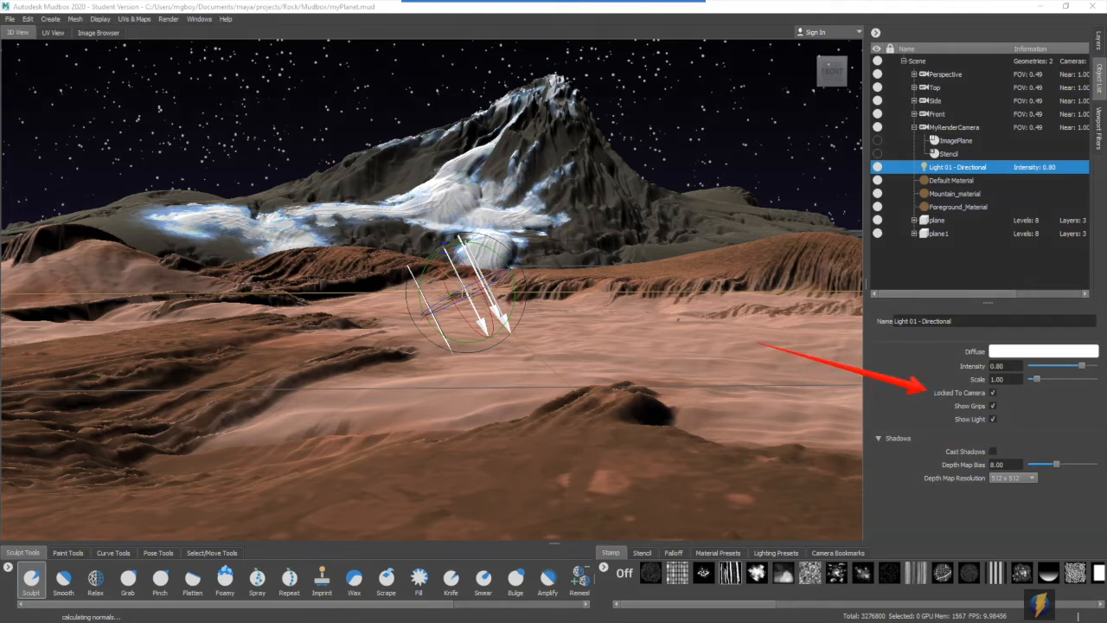
- Rotate Light 01 - Directional to a shallower angle so it shines from the upper left, and make it cast shadows
mouse_move(530, 317)
left_mouse_down()
mouse_move(592, 309)
mouse_move(566, 243)
mouse_move(628, 208)
mouse_move(484, 366)
mouse_move(582, 315)
mouse_move(596, 323)
mouse_move(507, 178)
mouse_move(334, 316)
mouse_move(563, 213)
mouse_move(401, 327)
mouse_move(506, 323)
left_mouse_up()
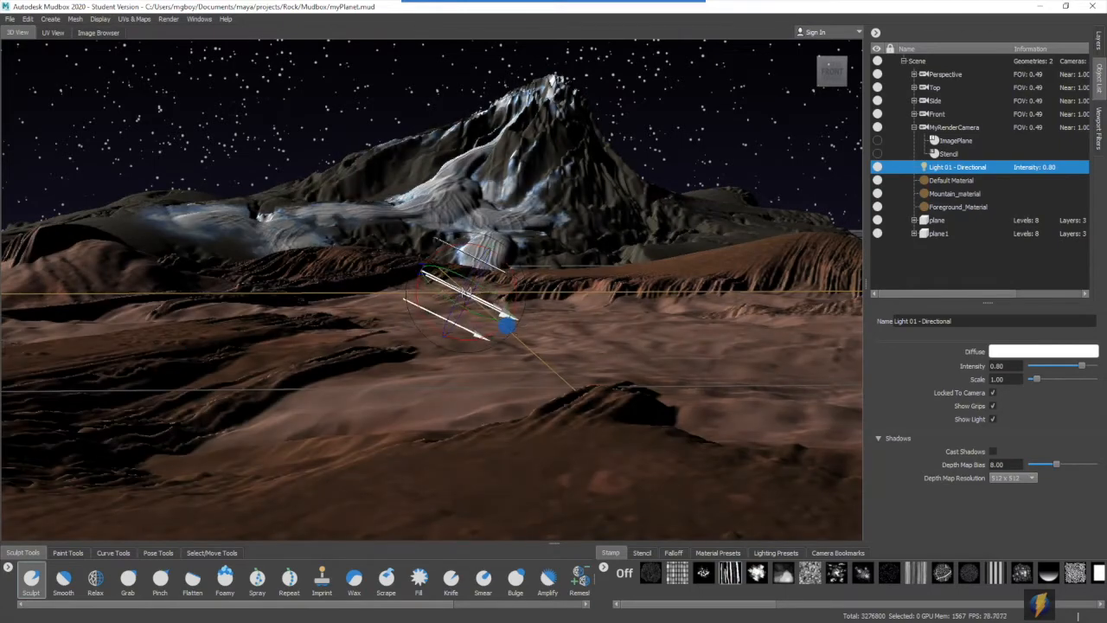
left_click(993, 451)
- Set the diffuse color of Light 01 - Directional to a light cyan
left_click(1043, 352)
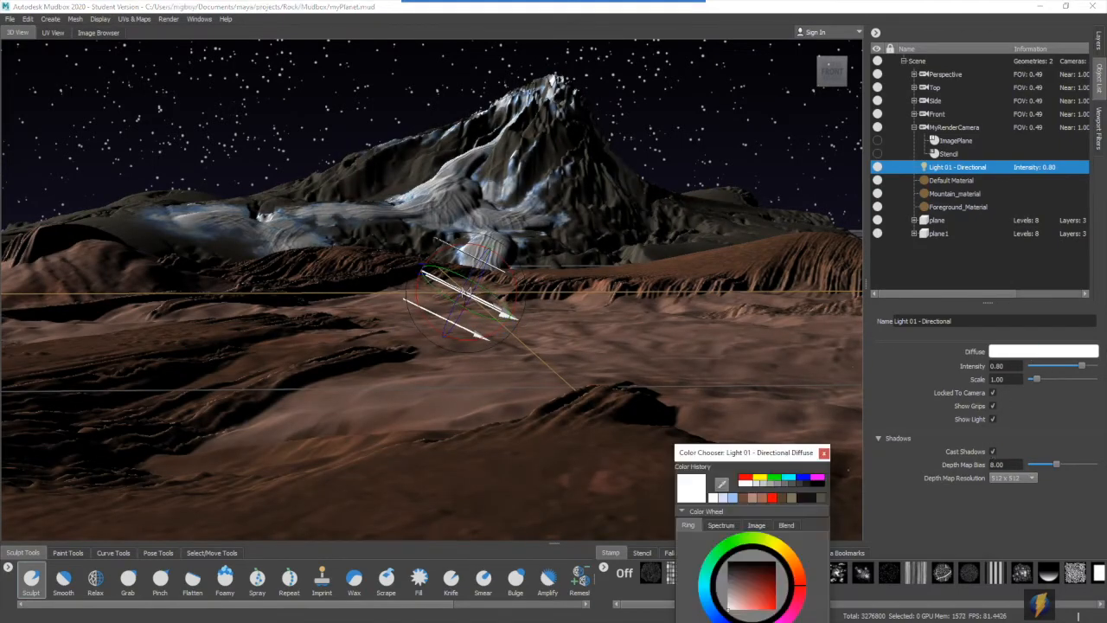
left_click_drag(751, 452, 728, 374)
left_click(729, 532)
mouse_move(775, 503)
left_mouse_down()
mouse_move(767, 474)
mouse_move(710, 467)
mouse_move(693, 526)
mouse_move(736, 556)
mouse_move(684, 516)
mouse_move(717, 539)
mouse_move(730, 528)
mouse_move(723, 534)
left_mouse_up()
left_click(679, 505)
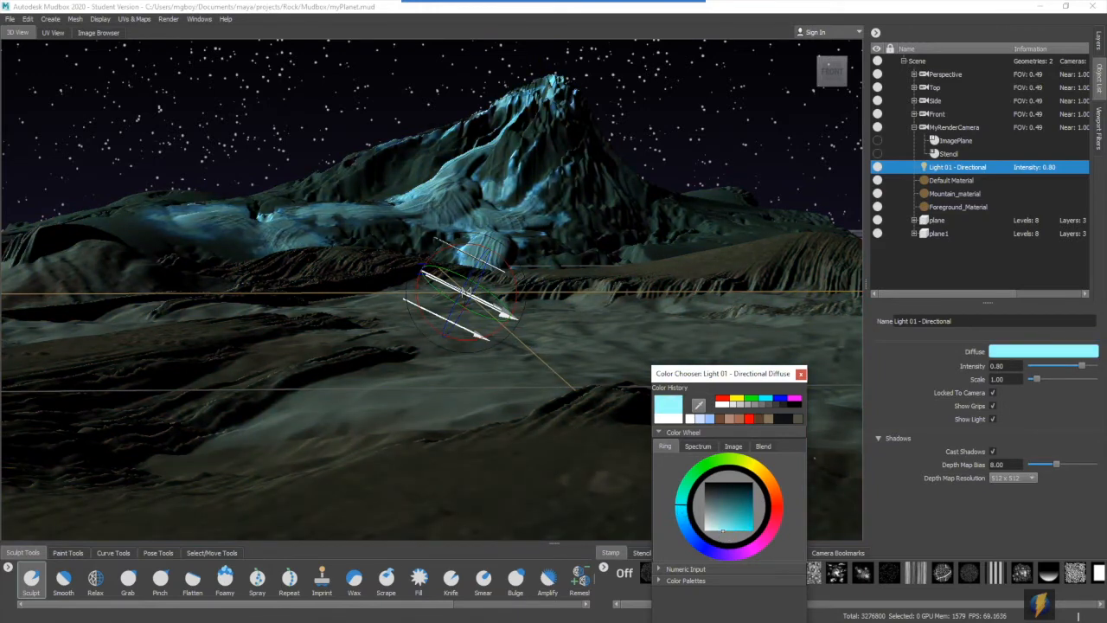
left_click(800, 375)
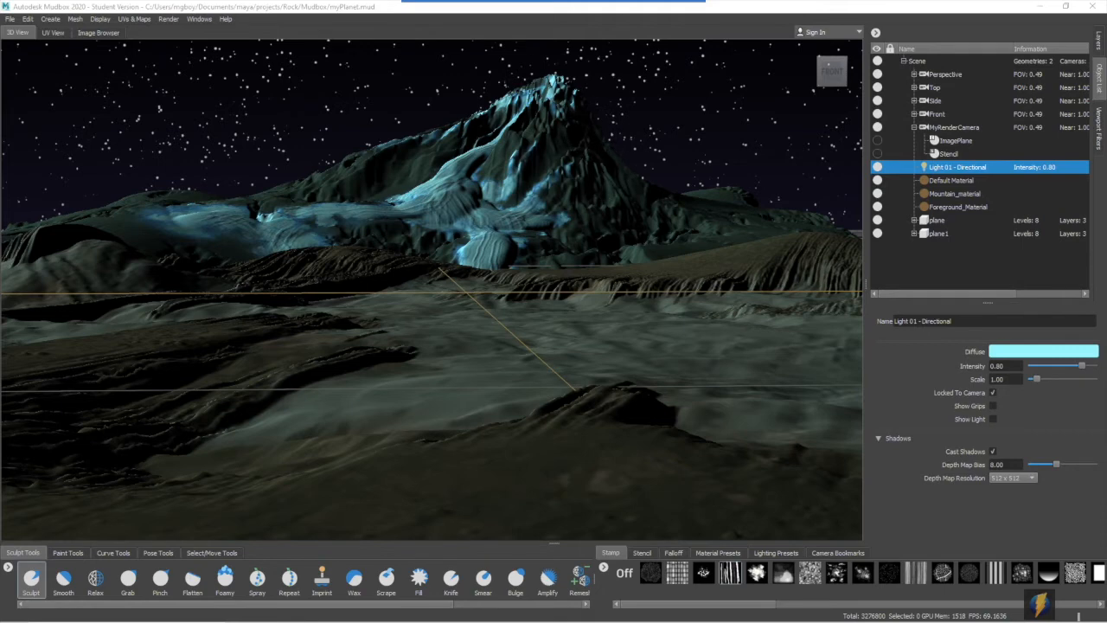
- Create a second directional light with its grips and light shown, and rotate it to shine across the landscape from the right
left_click(50, 18)
left_click(169, 67)
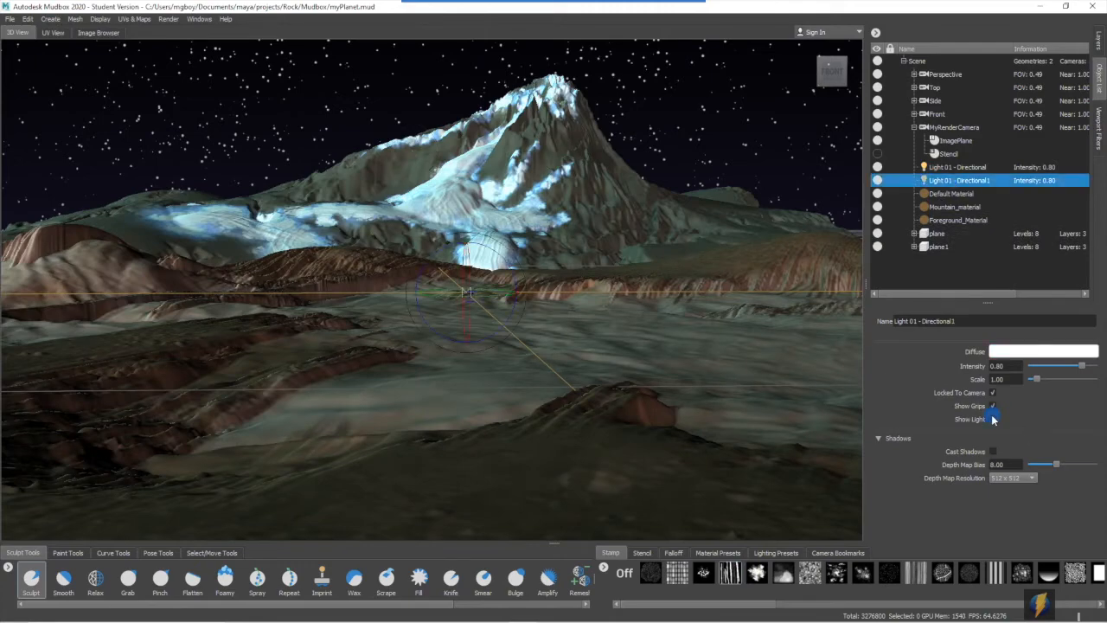
left_click_drag(537, 315, 675, 166)
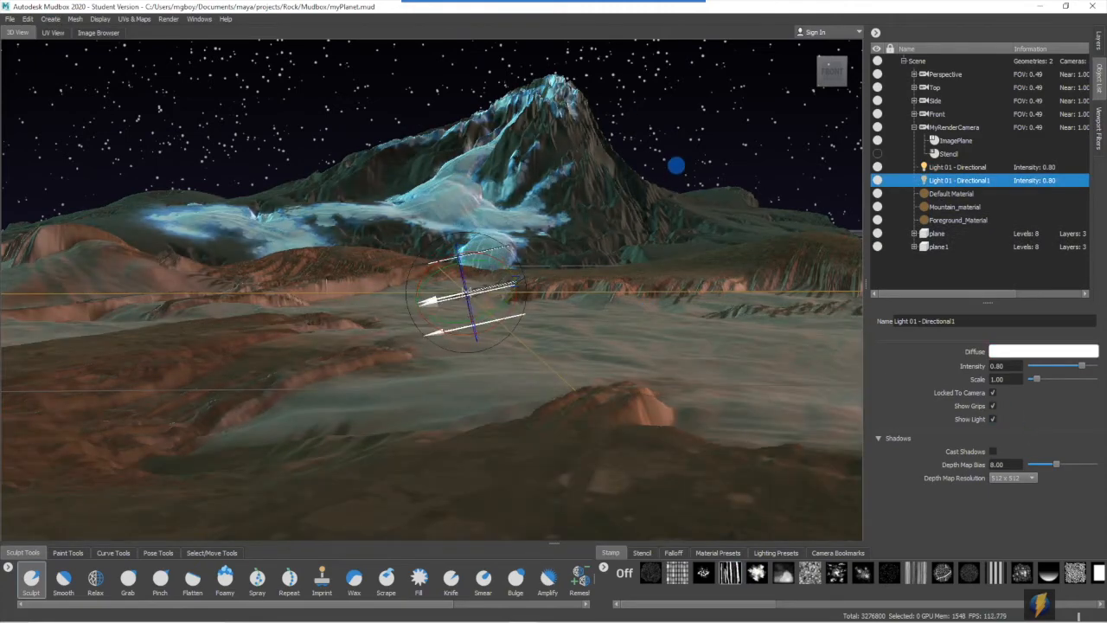
- Give the second directional light a pale pink diffuse color and set its intensity to 0.30
left_click_drag(1082, 366, 1043, 366)
left_click(1041, 353)
left_click(780, 521)
left_click_drag(749, 544, 733, 554)
mouse_move(727, 477)
left_mouse_down()
mouse_move(715, 482)
mouse_move(699, 541)
mouse_move(731, 574)
mouse_move(759, 569)
mouse_move(775, 546)
mouse_move(710, 571)
left_mouse_up()
mouse_move(1038, 368)
left_mouse_down()
mouse_move(1073, 368)
mouse_move(1058, 366)
left_mouse_up()
mouse_move(710, 569)
left_mouse_down()
mouse_move(687, 536)
mouse_move(785, 517)
left_mouse_up()
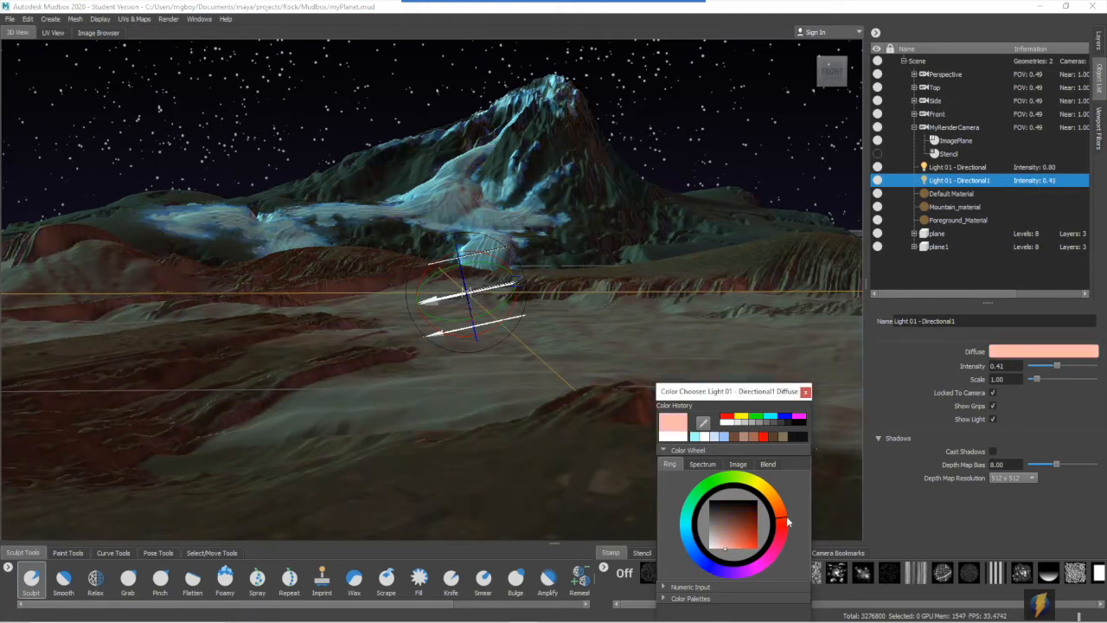
left_click(716, 548)
left_click_drag(1057, 366, 1047, 367)
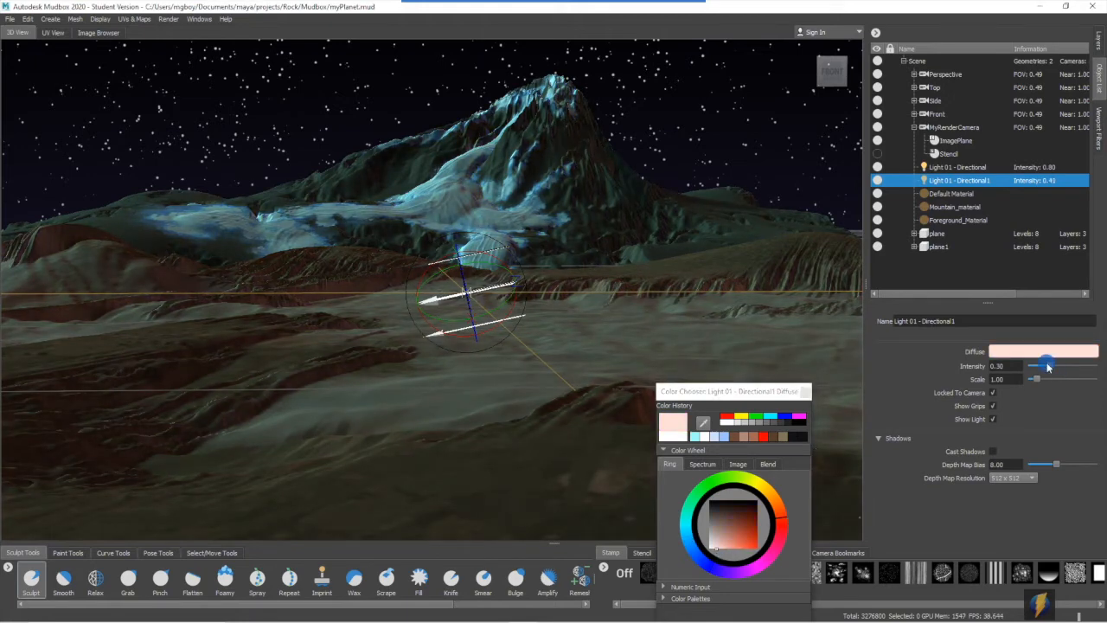
- Hide the grips and the light display of the second directional light
left_click(992, 405)
left_click(992, 419)
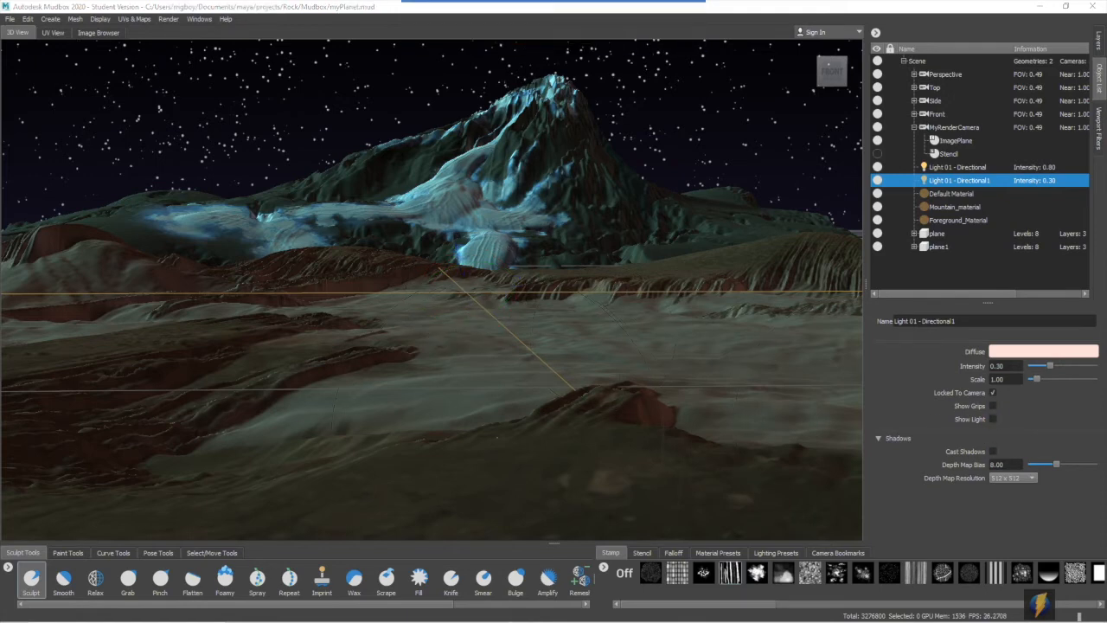
right_click(663, 168)
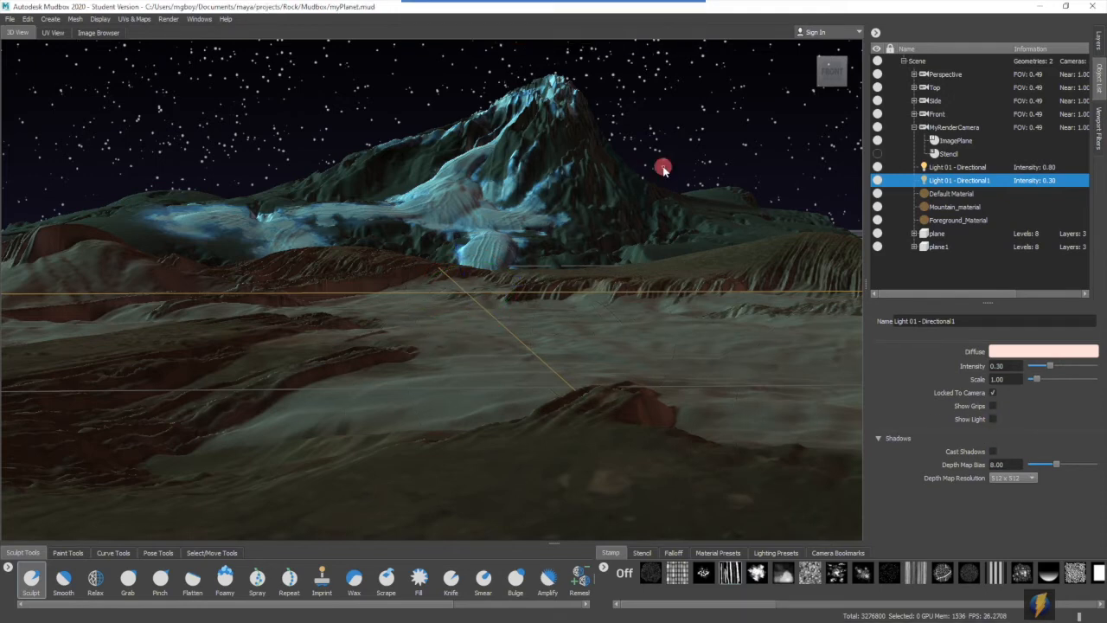
- Save the current view as a screen image named MyPlanet on the Desktop, keeping the proposed width and height
right_click_drag(662, 168, 659, 137)
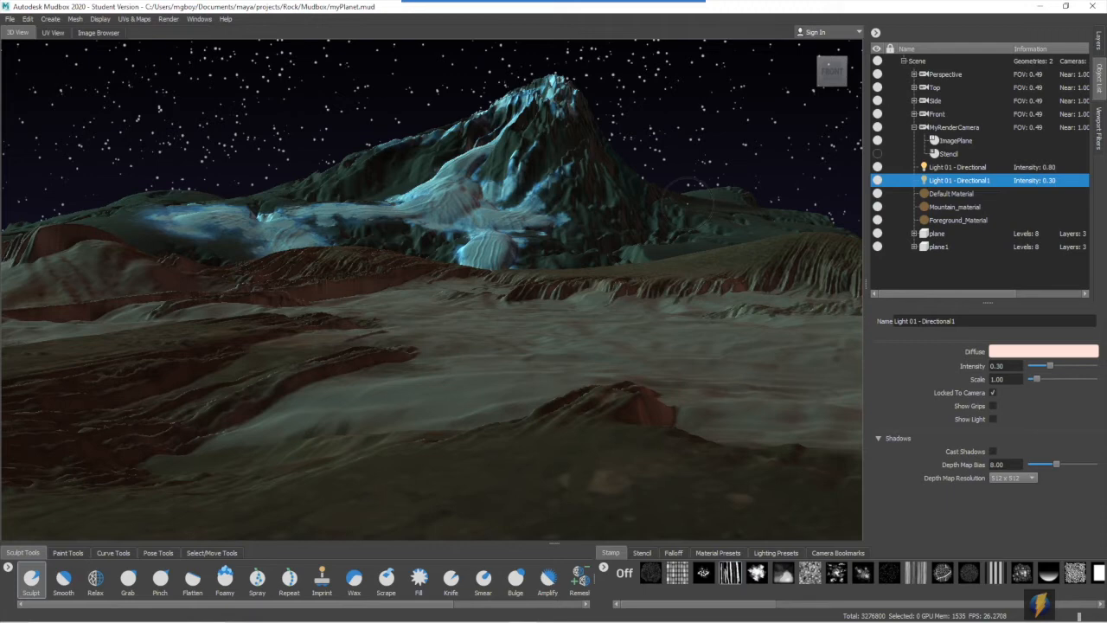
left_click(169, 19)
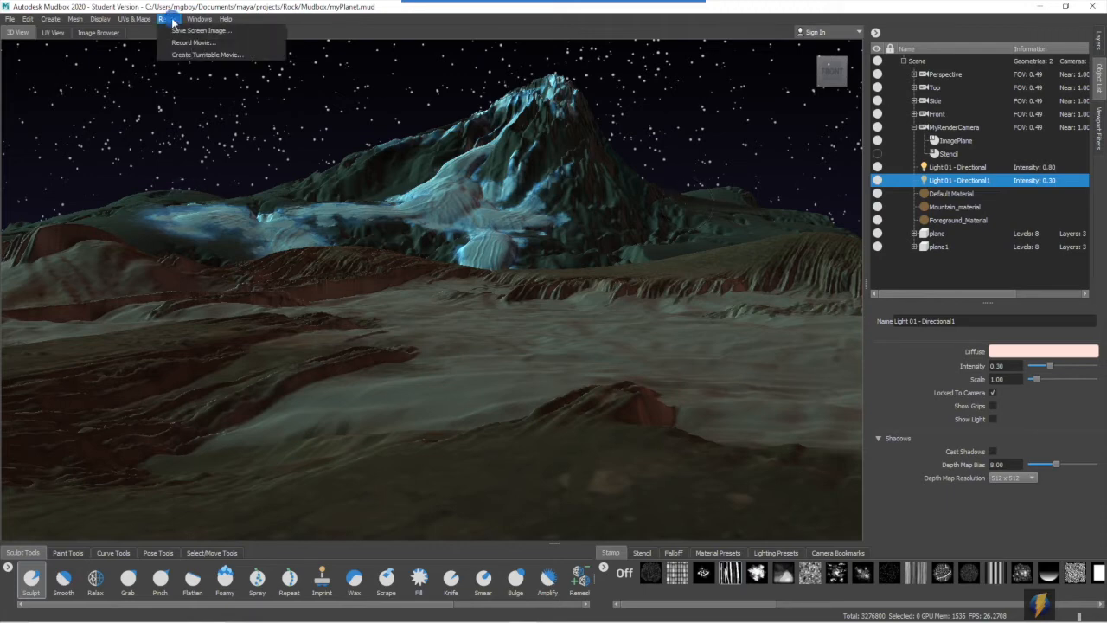
left_click(178, 32)
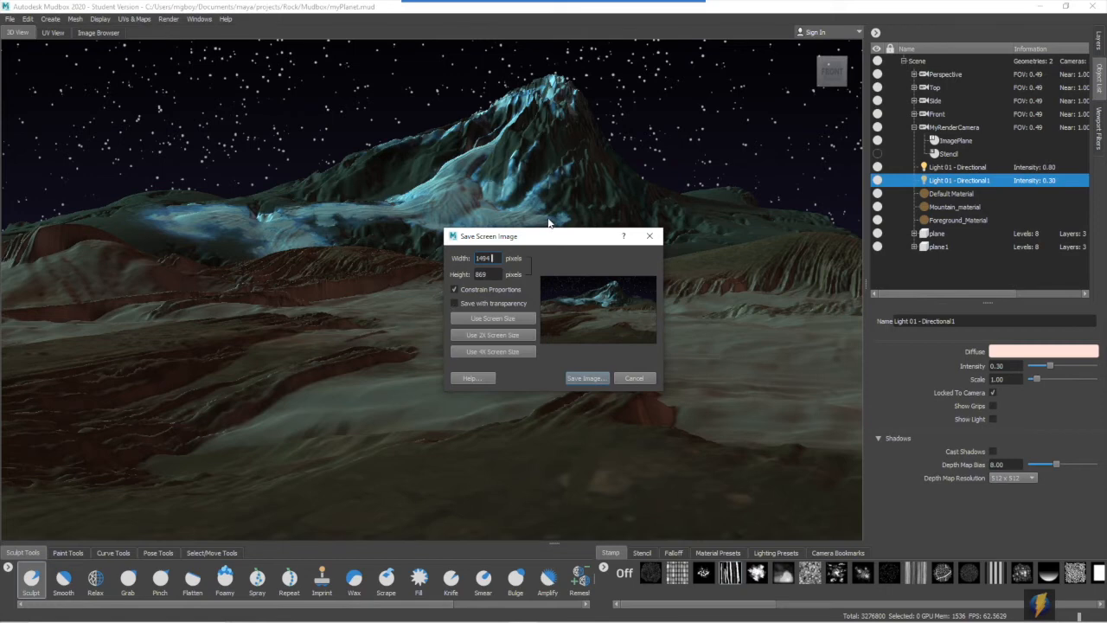
left_click(587, 379)
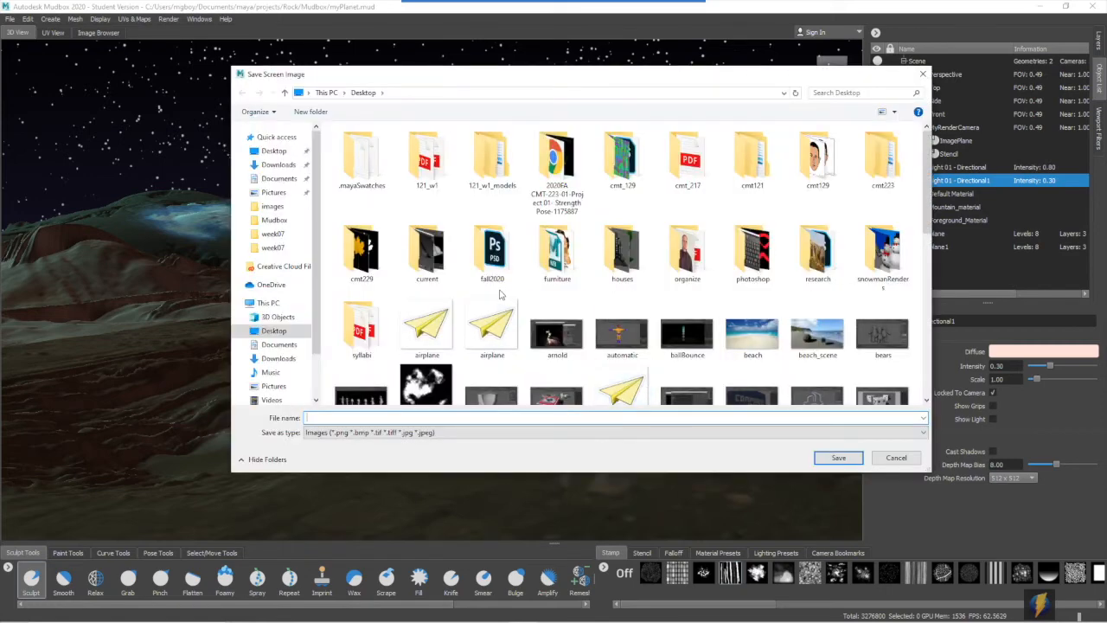
type("MyPlanet")
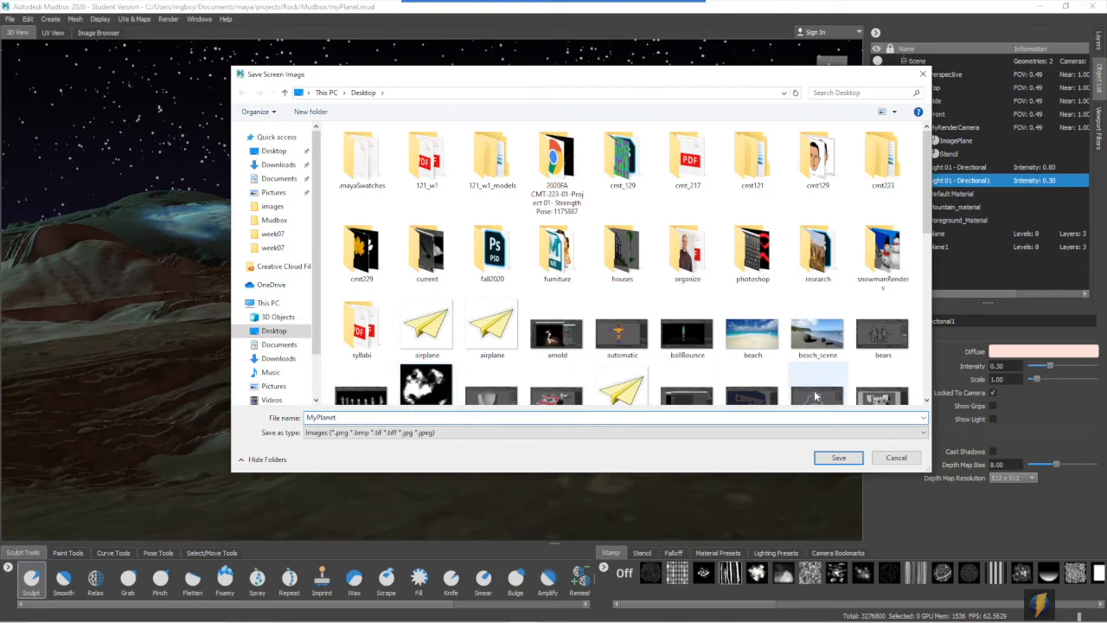
left_click(838, 458)
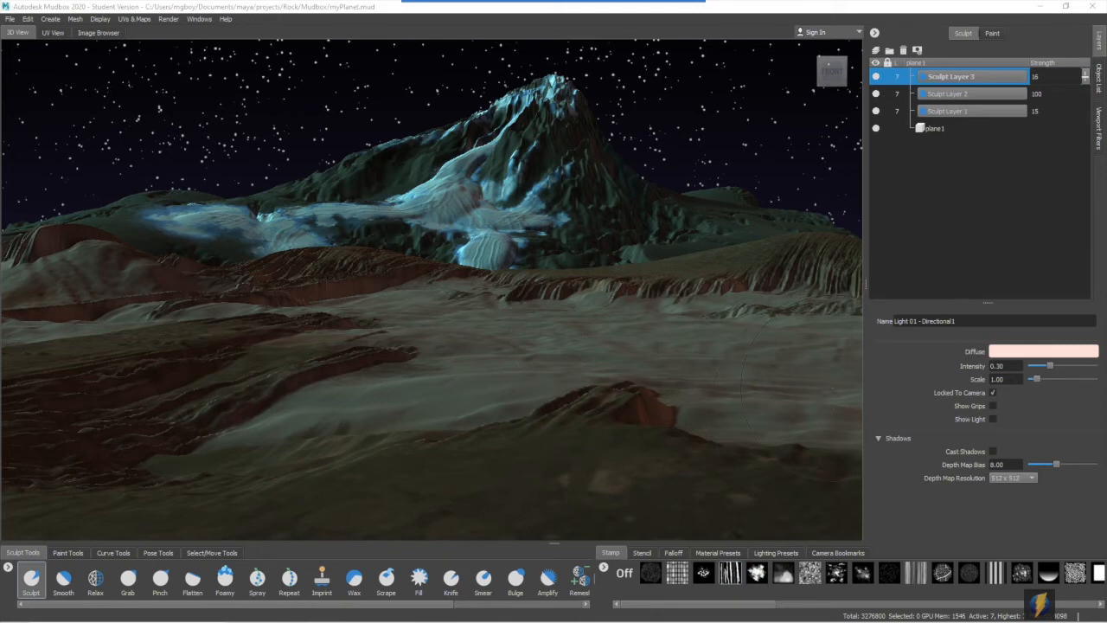
- Add a camera bookmark named MyPlanetCam for the current view
left_click(836, 553)
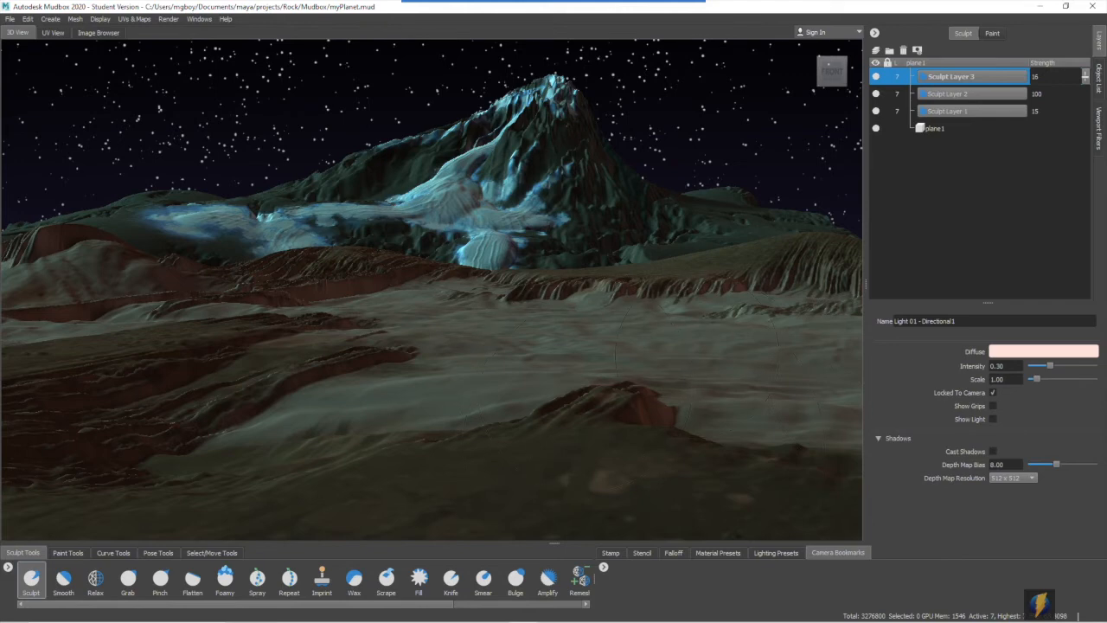
left_click(603, 568)
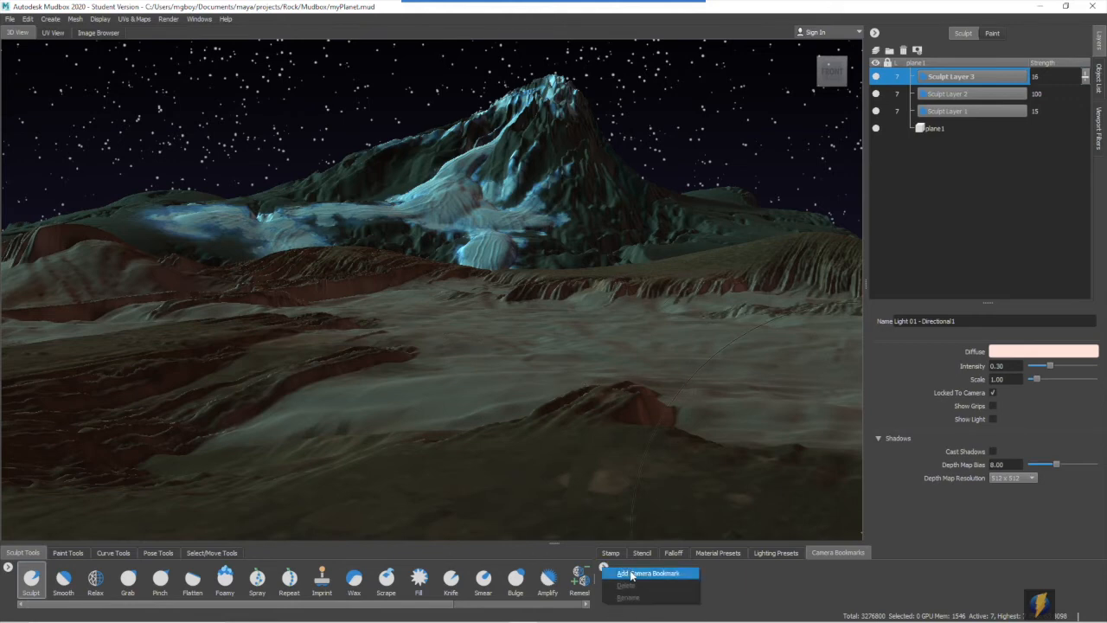
left_click(633, 574)
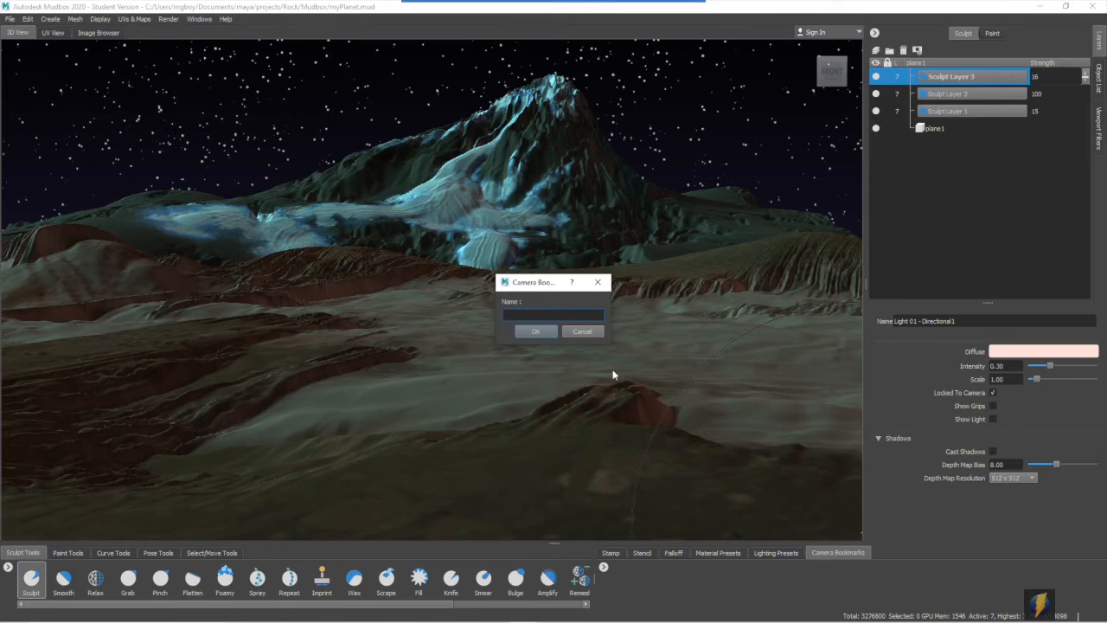
type("MyPlanetCam")
left_click(534, 332)
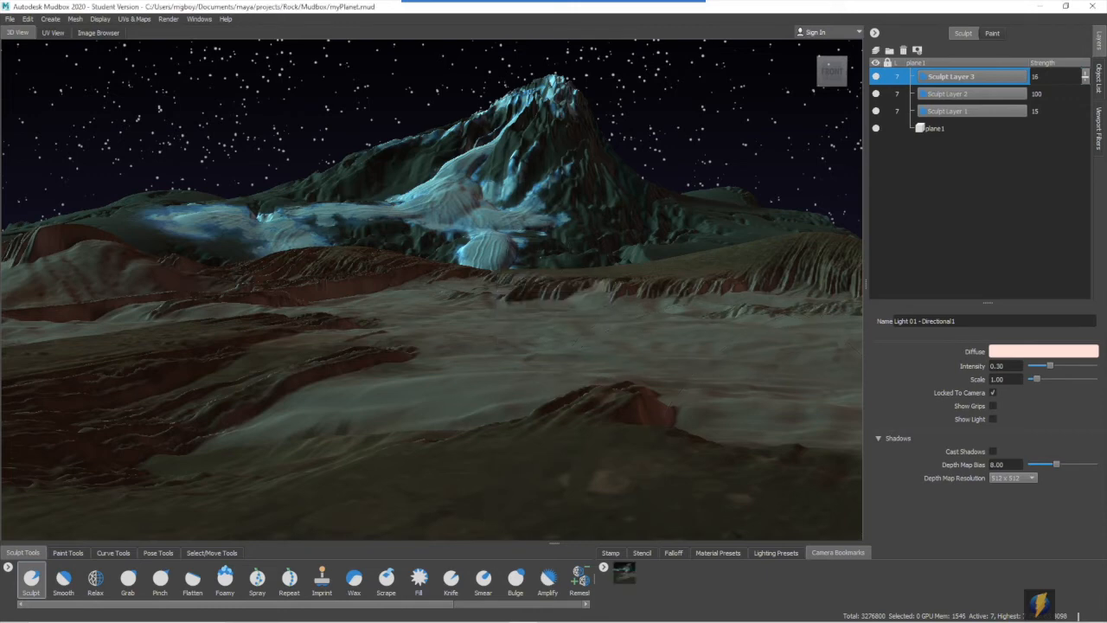
- Orbit and zoom away from the landscape, and restore the framed view from the MyPlanetCam bookmark
right_click_drag(554, 329, 346, 294, "alt")
left_click_drag(502, 190, 432, 277, "alt")
right_click_drag(433, 277, 173, 217, "alt")
left_click_drag(199, 217, 625, 329, "alt")
right_click_drag(510, 311, 698, 308, "alt")
left_click_drag(574, 299, 690, 276, "alt")
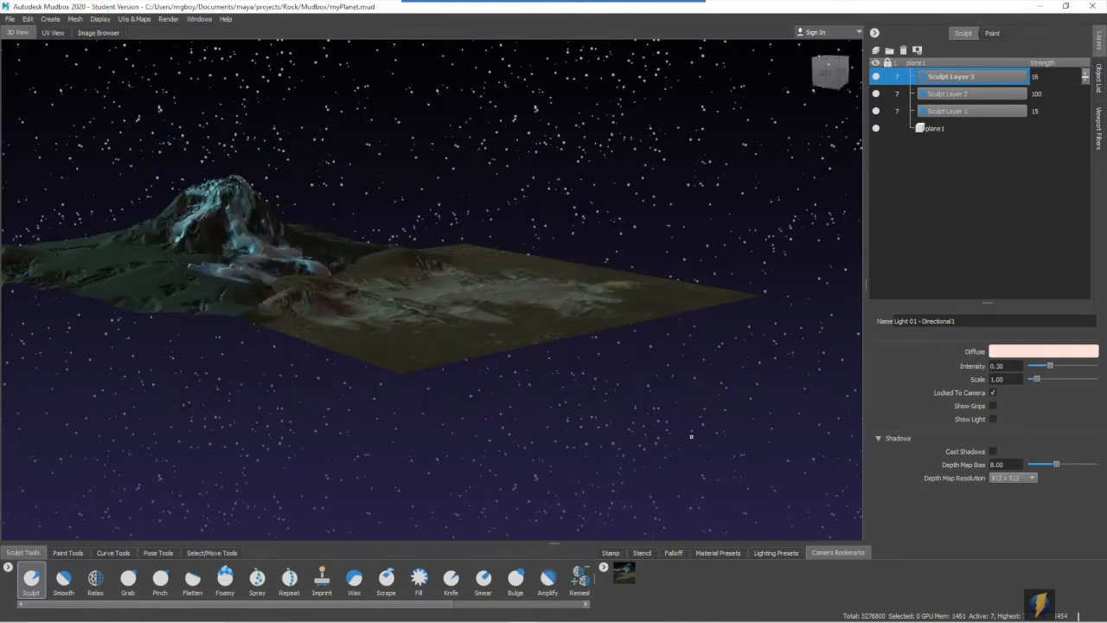
left_click(626, 576)
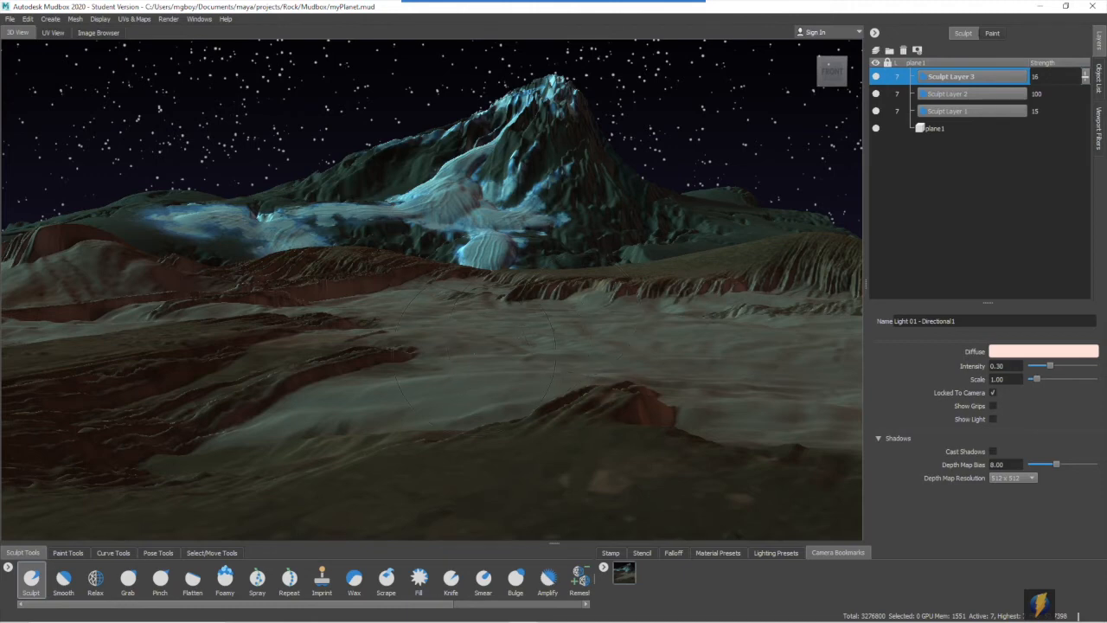
- Reframe the landscape from an angle with the mountain further left, and bookmark this view as cam02
left_click_drag(446, 350, 499, 353, "alt")
left_click_drag(484, 357, 468, 339, "alt")
right_click_drag(468, 338, 453, 327, "alt")
left_click_drag(453, 326, 435, 322, "alt")
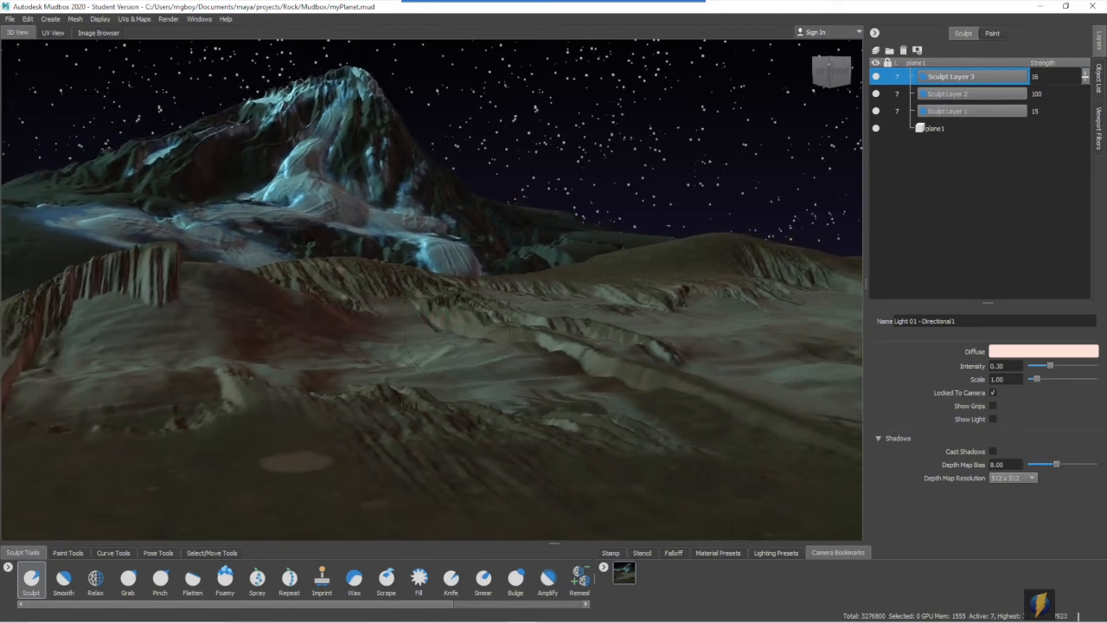
right_click(605, 568)
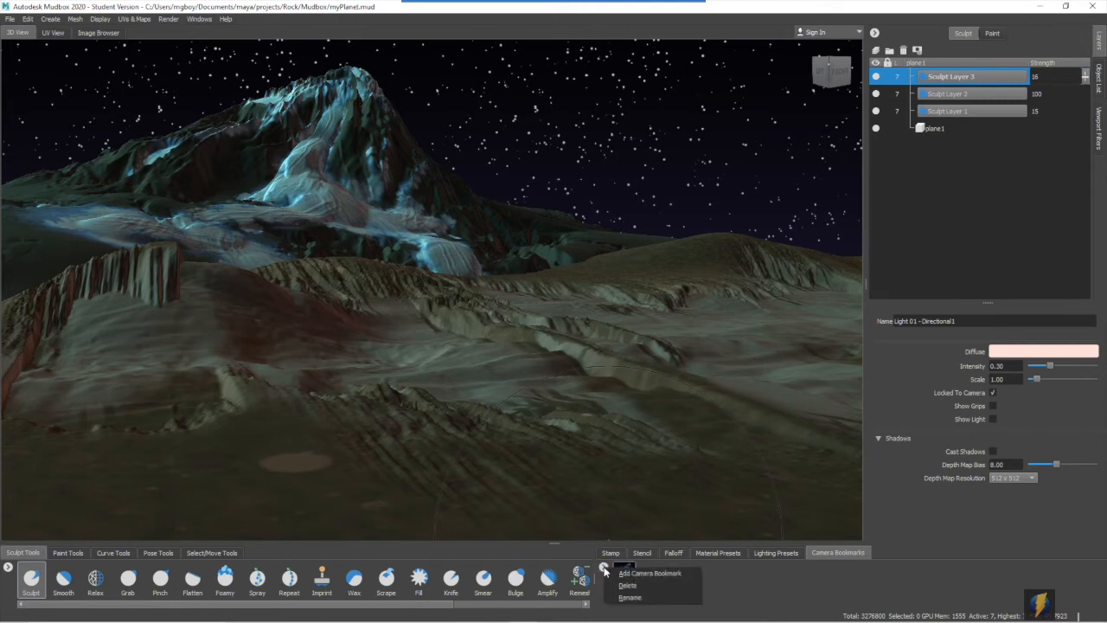
left_click(649, 573)
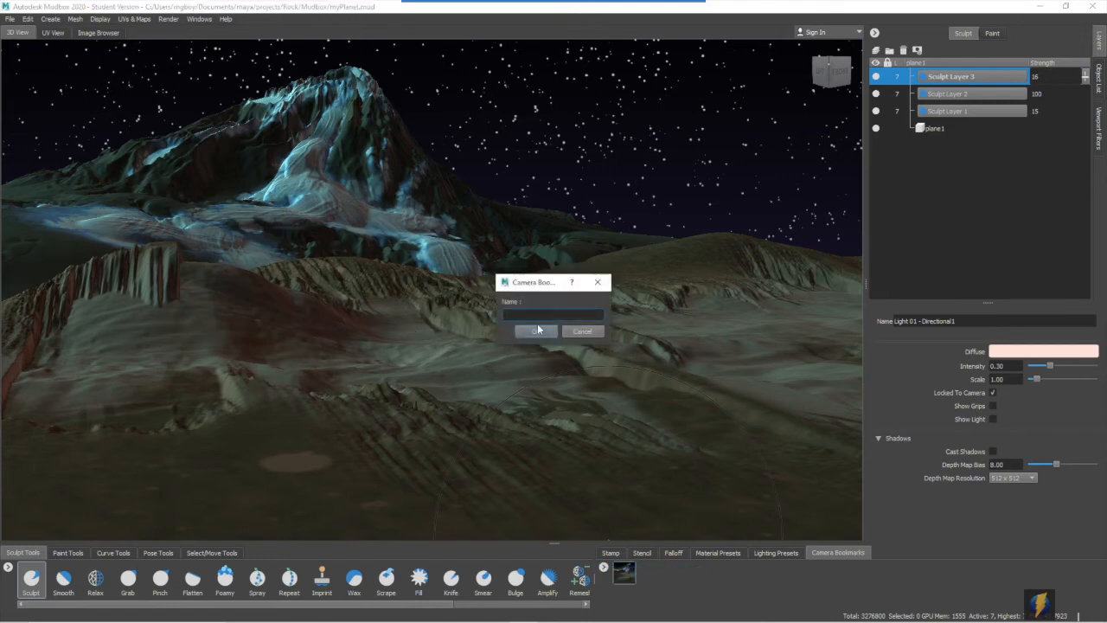
type("cam02")
left_click(523, 335)
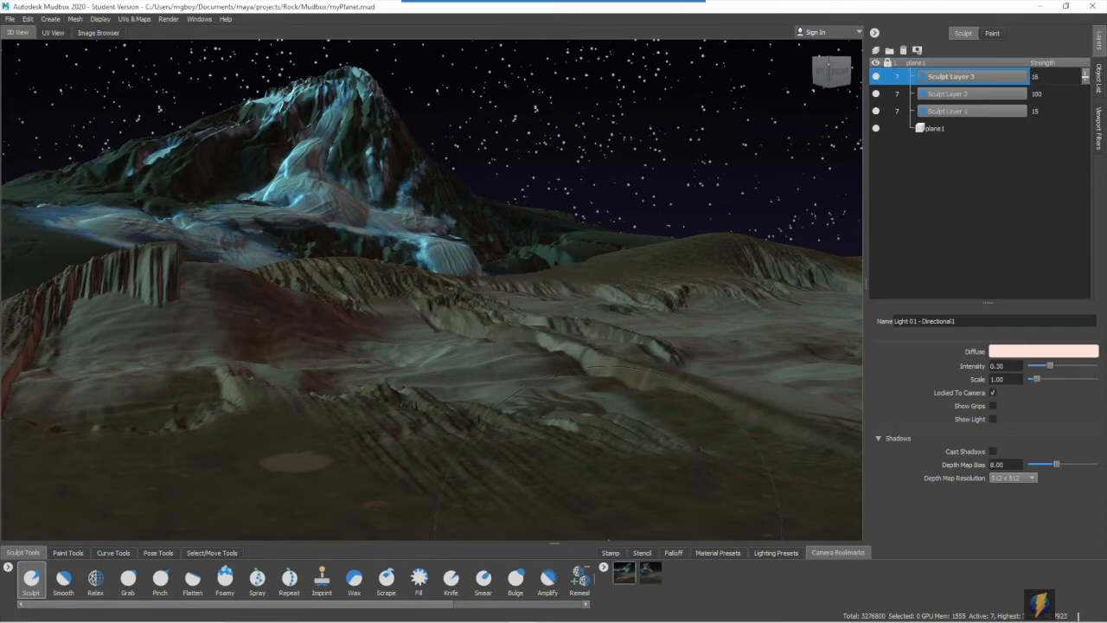
- Switch between the two camera bookmarks to compare the views, ending on the MyPlanetCam view
left_click(628, 573)
left_click(651, 574)
left_click(628, 574)
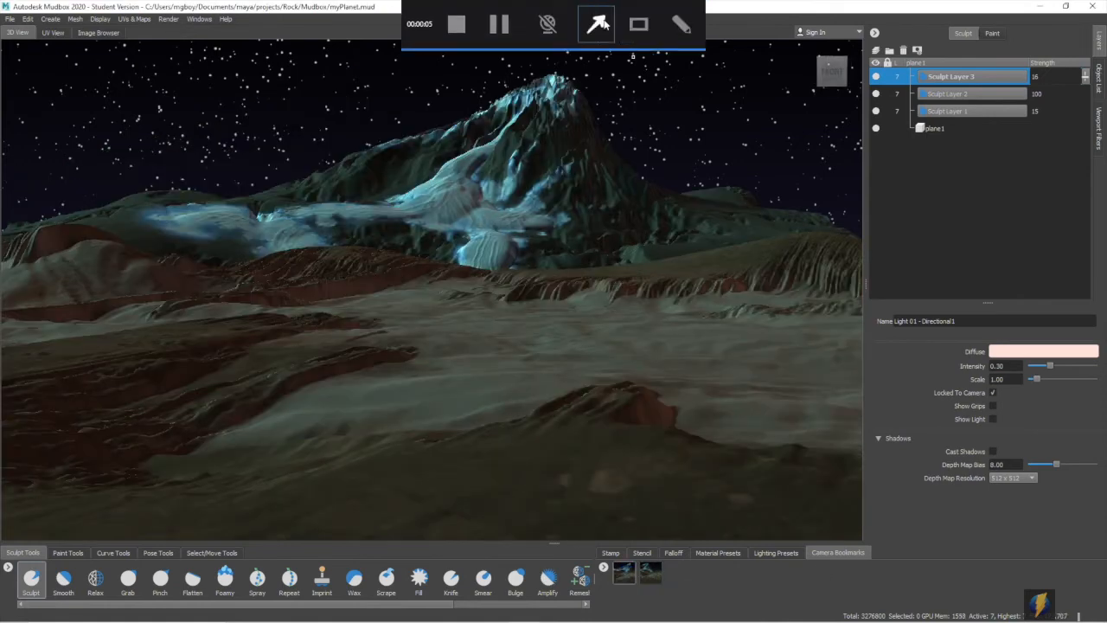
- Show the list of viewport filters and preview the Tonemapper filter on the landscape
mouse_move(651, 199)
left_mouse_down()
mouse_move(796, 191)
mouse_move(1089, 135)
left_mouse_up()
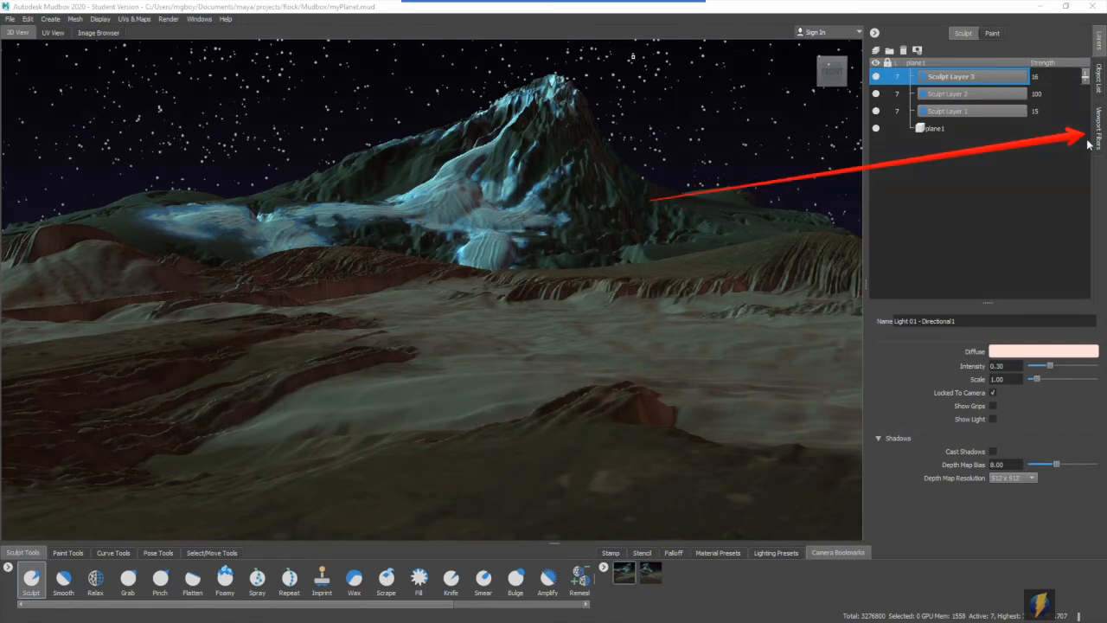
left_click(1097, 131)
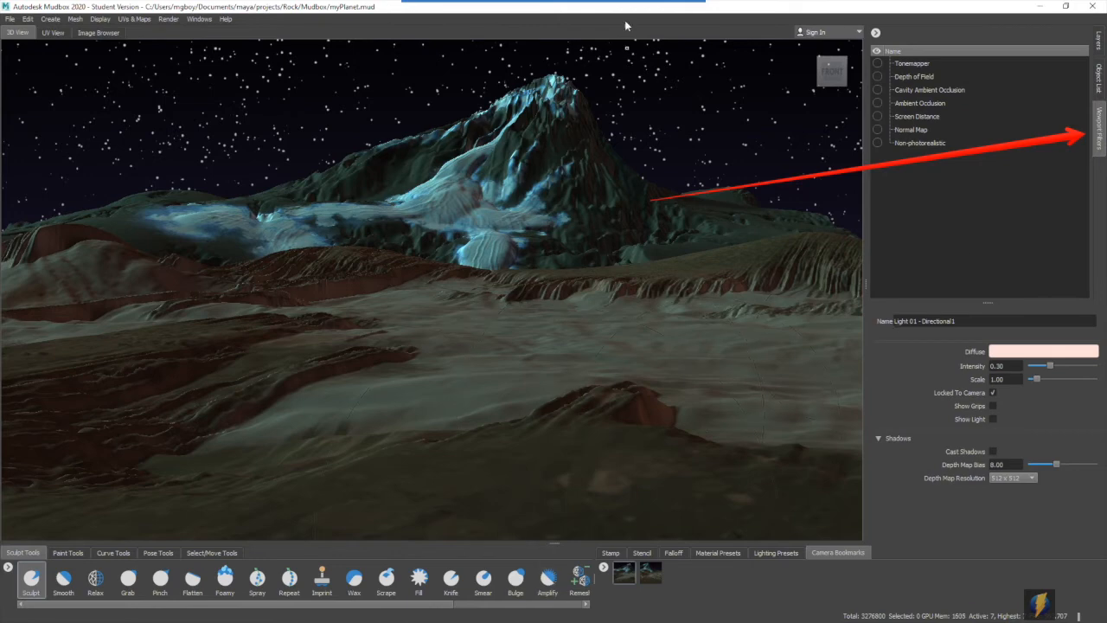
mouse_move(612, 4)
left_click(596, 25)
mouse_move(671, 149)
left_mouse_down()
mouse_move(865, 67)
mouse_move(879, 149)
mouse_move(865, 154)
left_mouse_up()
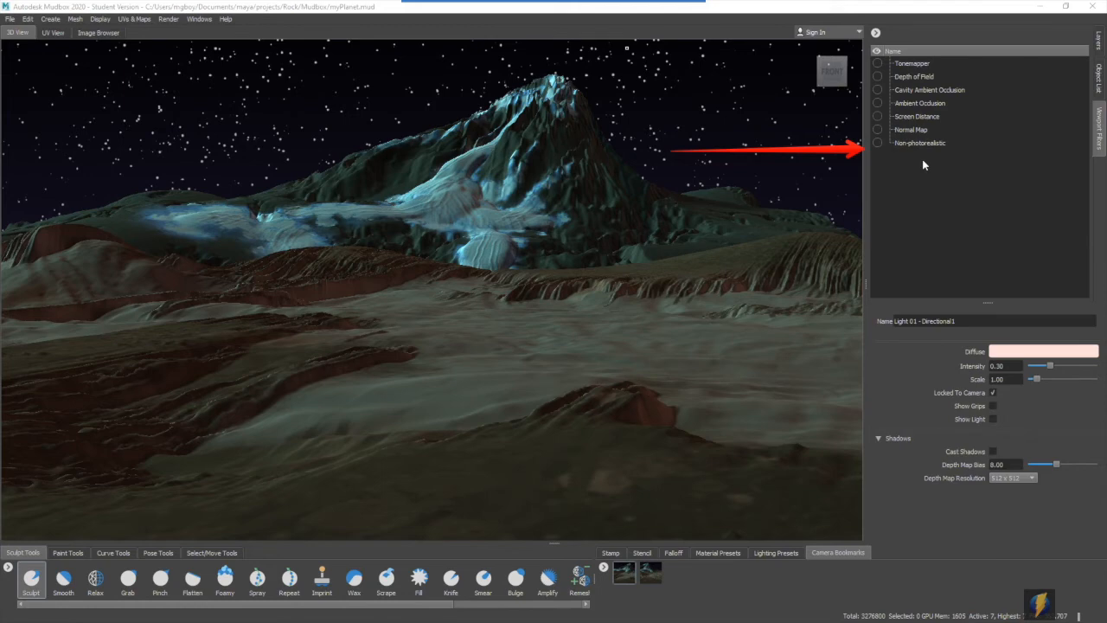
left_click(878, 63)
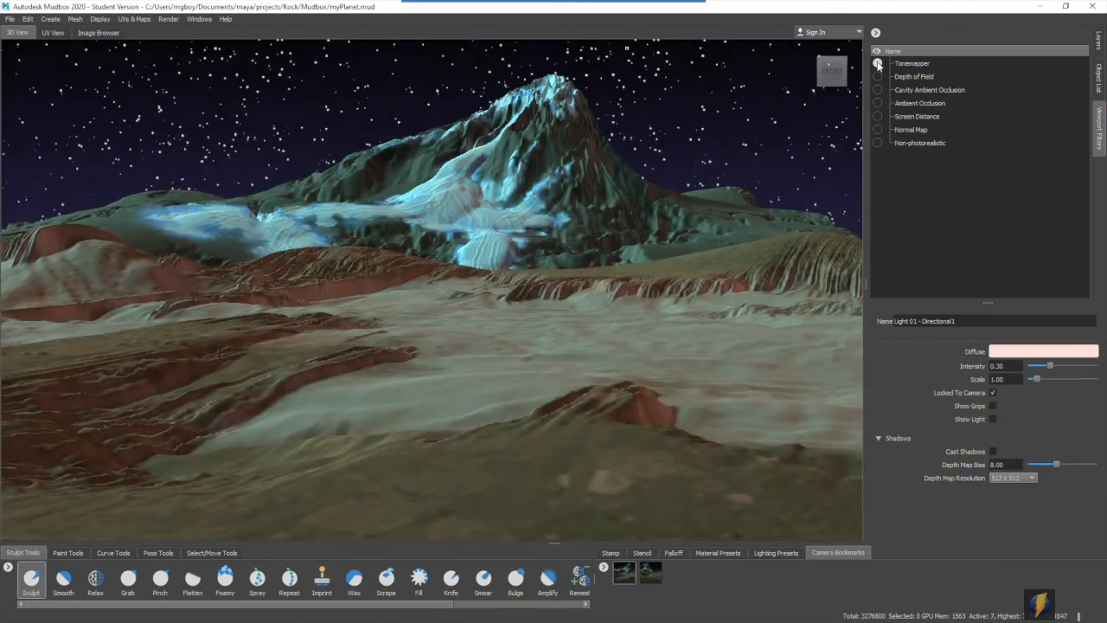
- Try the Depth of Field filter with depth of field 268.00, focus distance 76.81 and a lower blur amount, and turn the filter off again
left_click(878, 76)
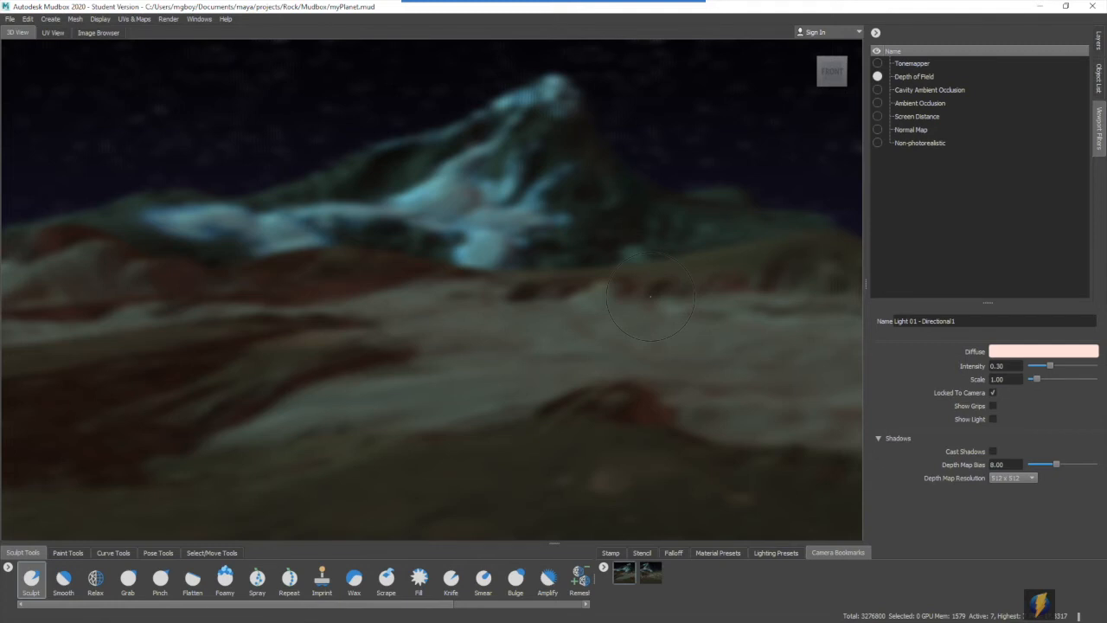
left_click(922, 78)
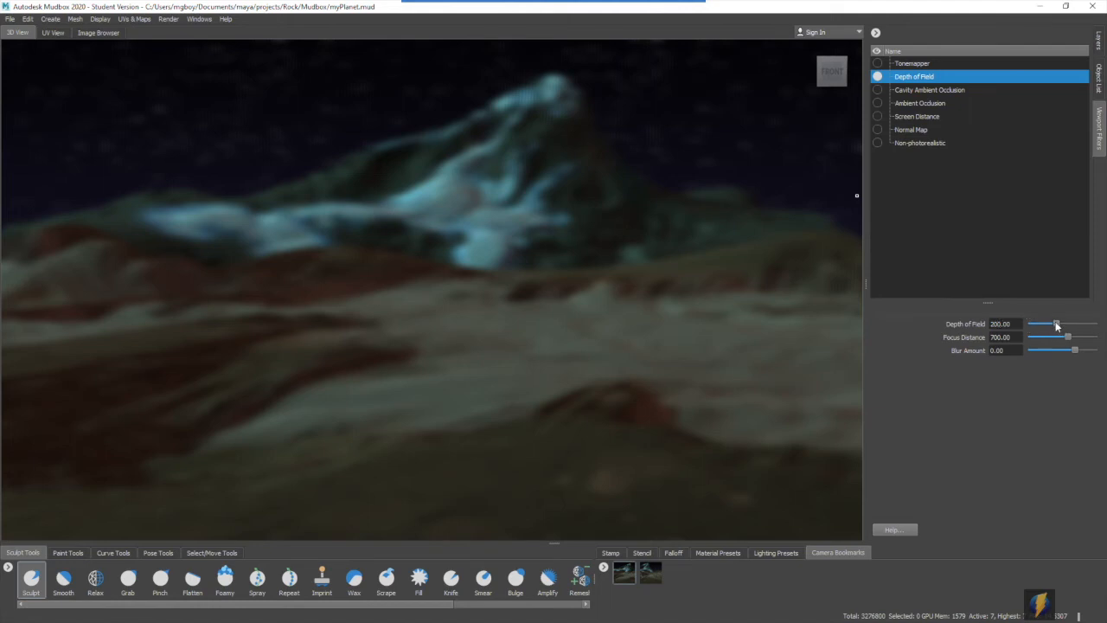
left_click_drag(1069, 339, 1038, 345)
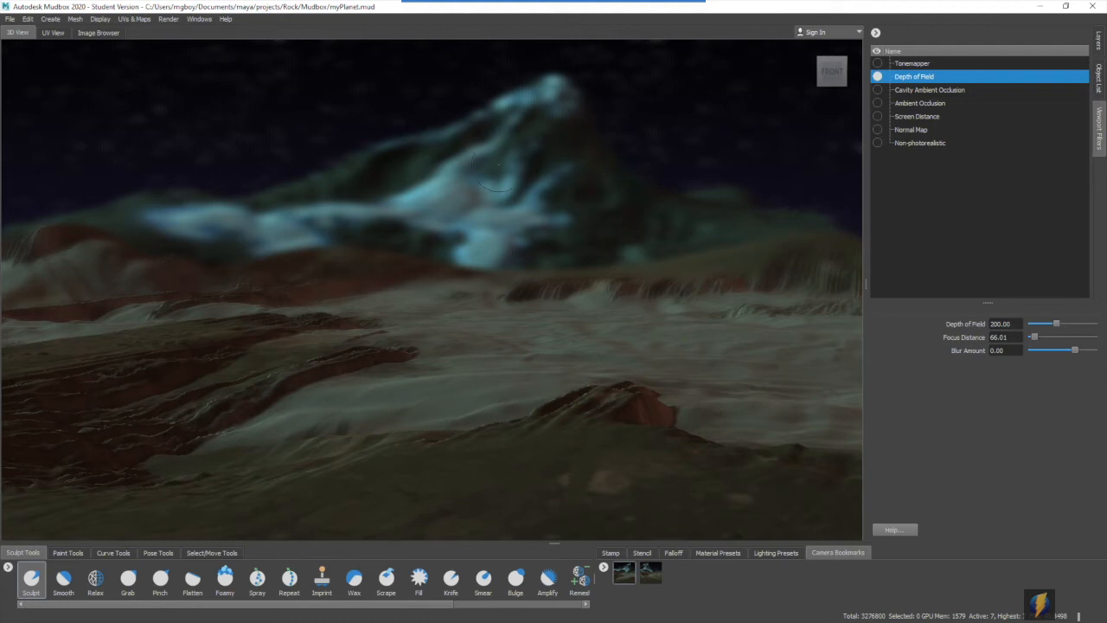
mouse_move(1059, 327)
left_mouse_down()
mouse_move(1016, 324)
mouse_move(1086, 325)
mouse_move(1069, 327)
left_mouse_up()
left_click_drag(1066, 325, 1059, 353)
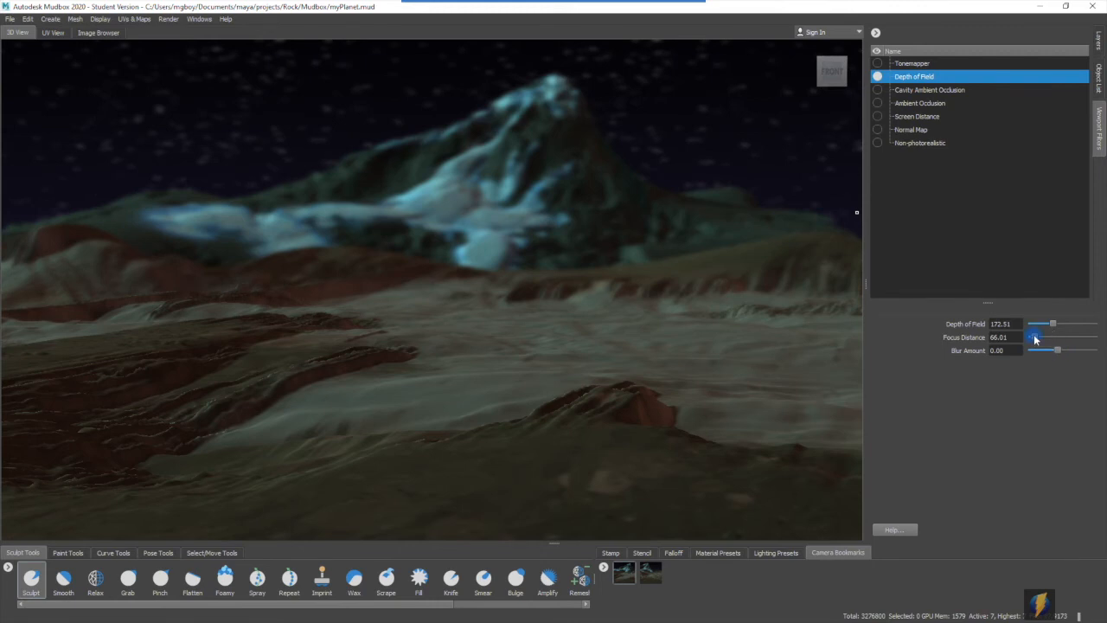
left_click_drag(1034, 338, 1067, 326)
left_click(878, 77)
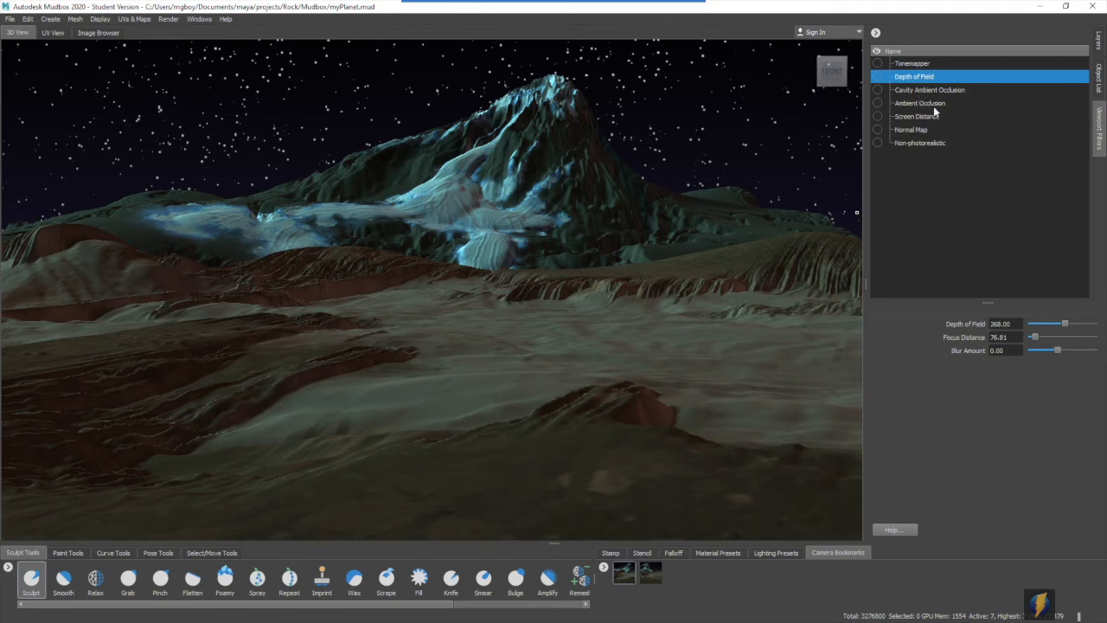
- Preview the Cavity Ambient Occlusion and Ambient Occlusion filters separately, and examine the Ambient Occlusion settings
left_click(878, 90)
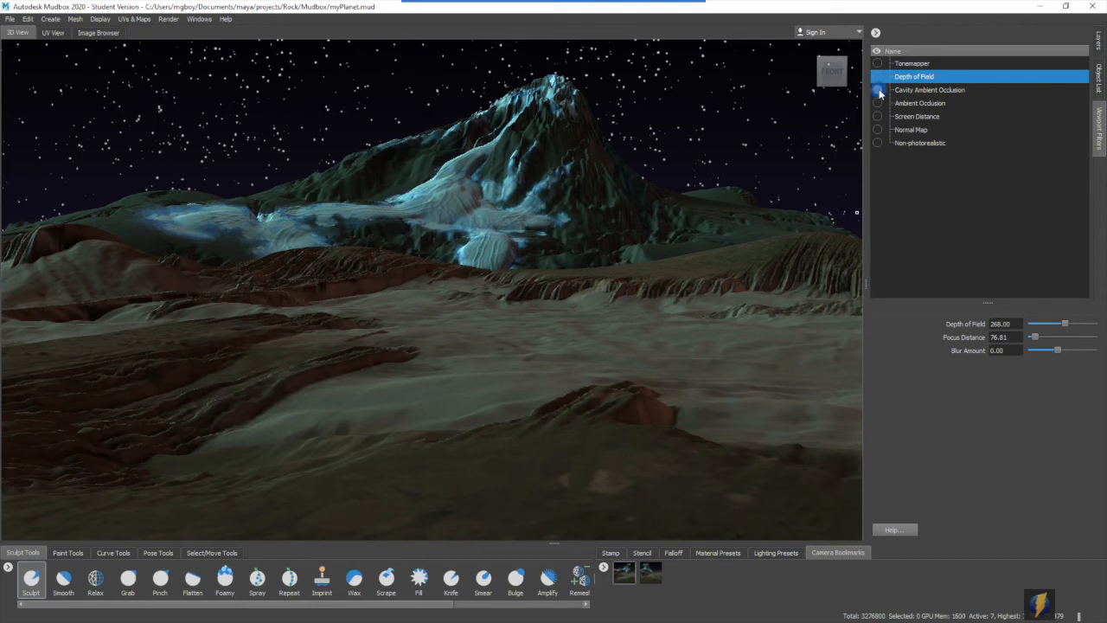
left_click(878, 103)
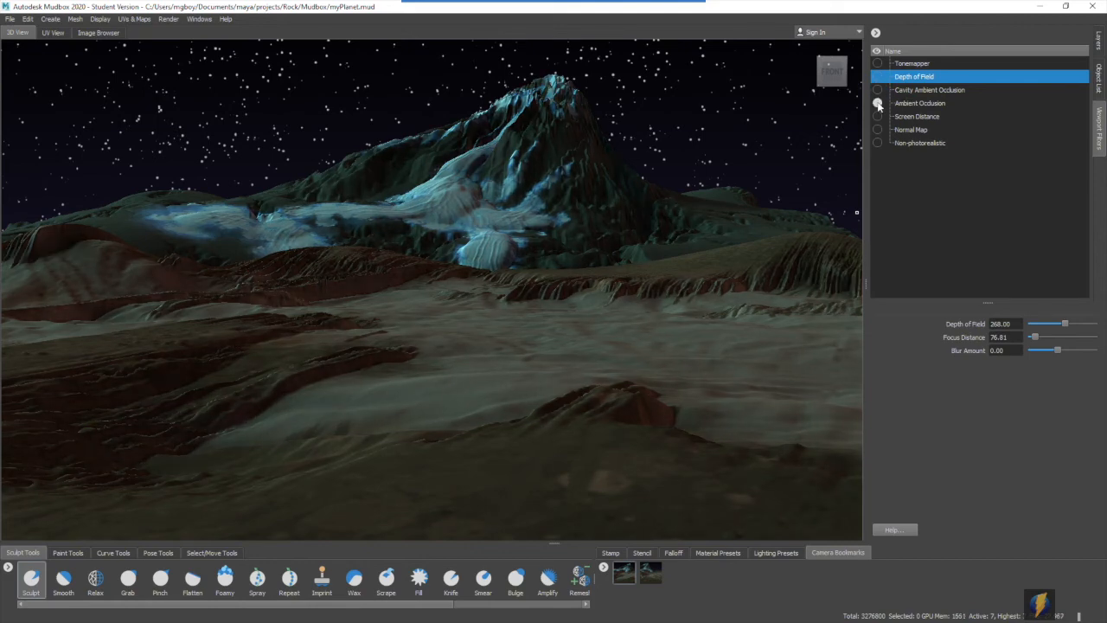
left_click(904, 103)
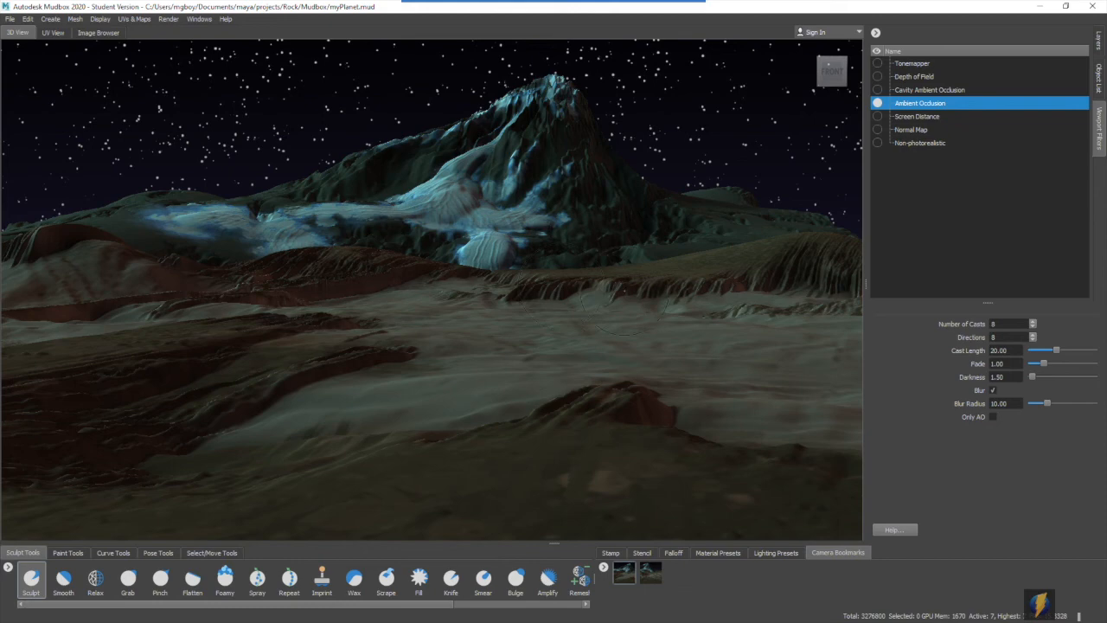
left_click(877, 103)
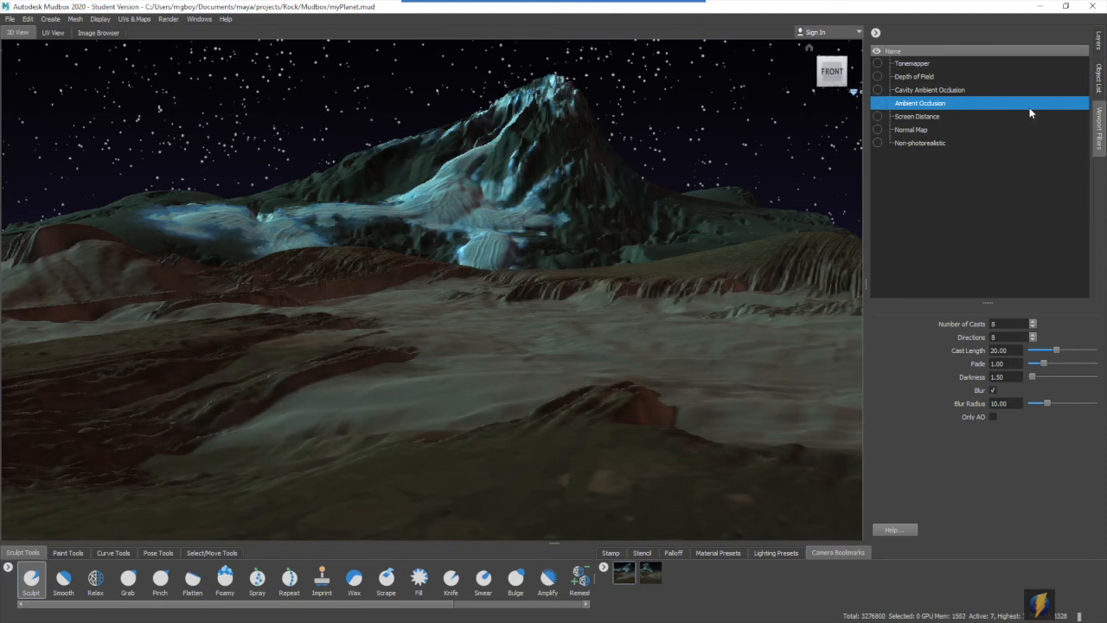
- Preview the Screen Distance, Normal Map and Non-photorealistic filters one at a time, turning each off again
left_click(878, 116)
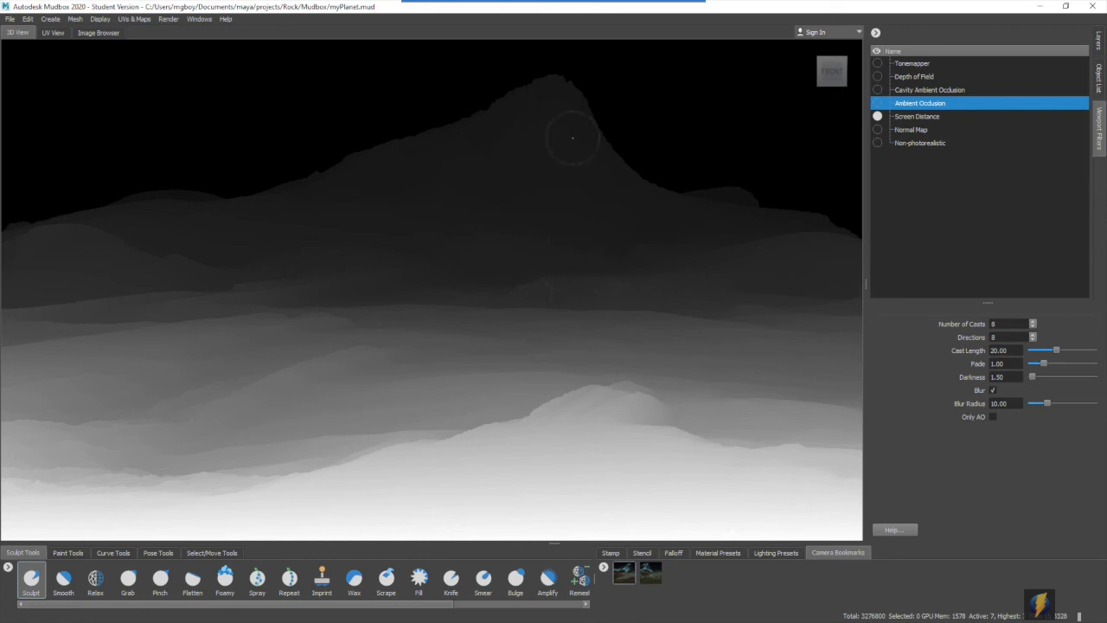
left_click(878, 116)
left_click(879, 130)
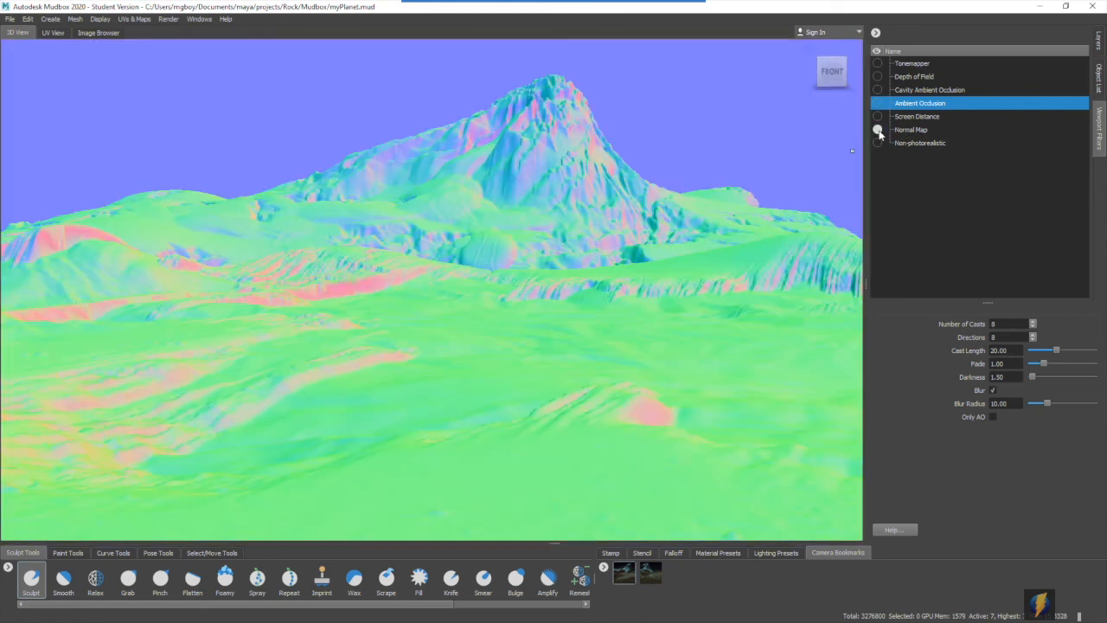
left_click(878, 130)
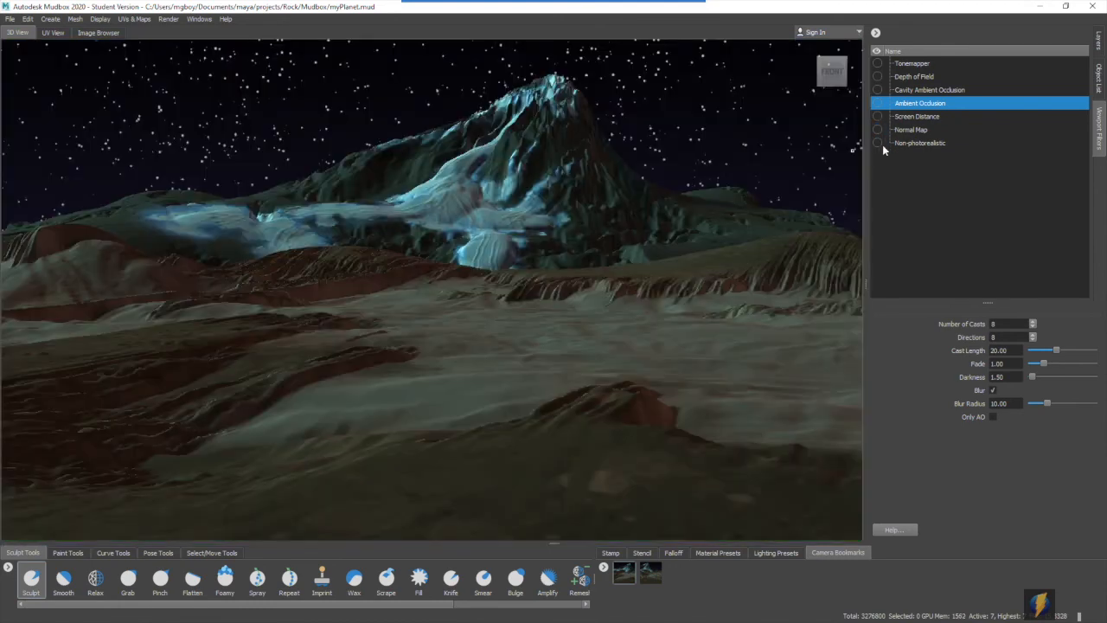
left_click(878, 144)
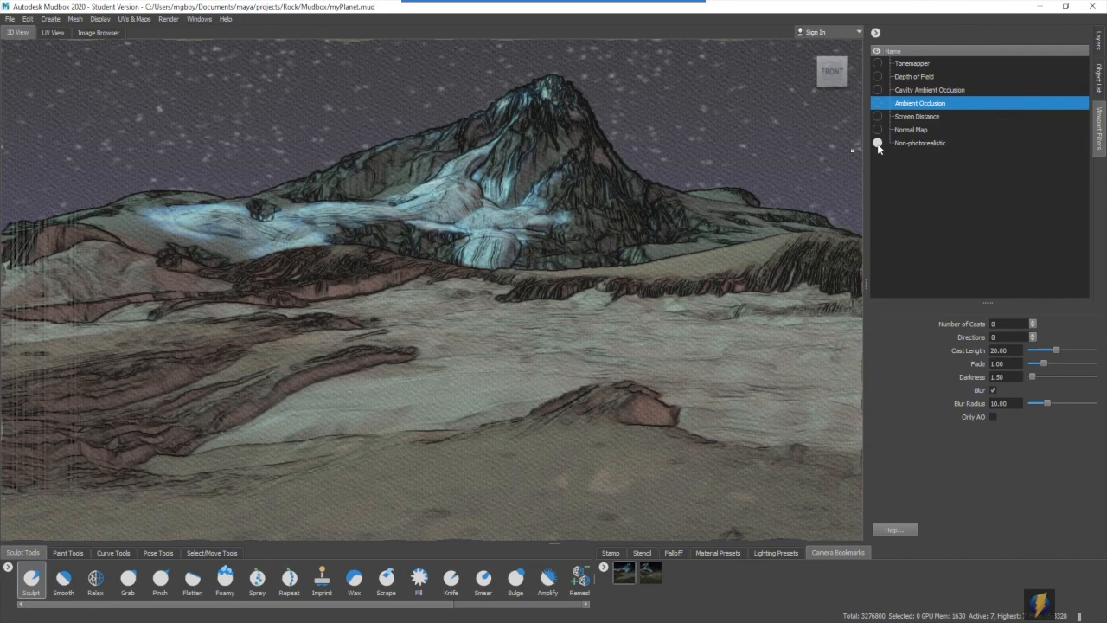
left_click(878, 143)
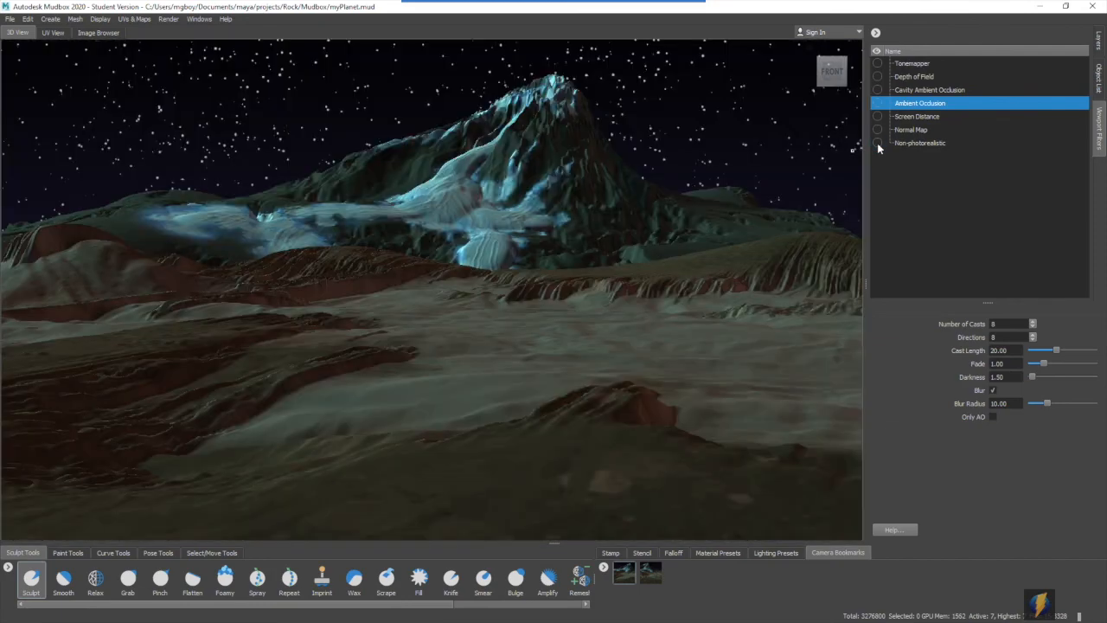